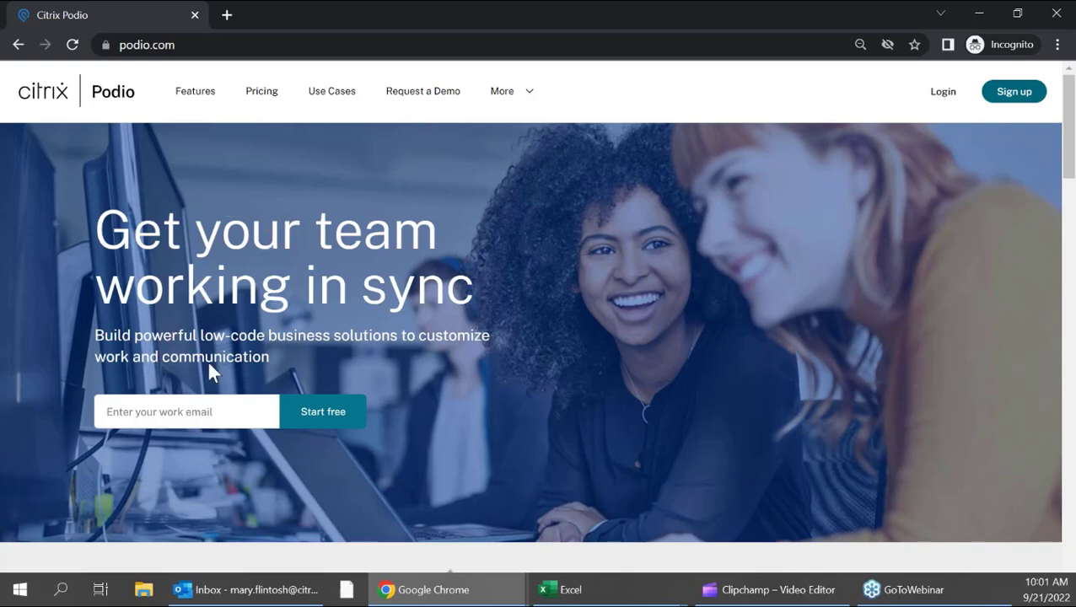
Step: Open the Features tour page and read through it, returning to the top
left_click(198, 93)
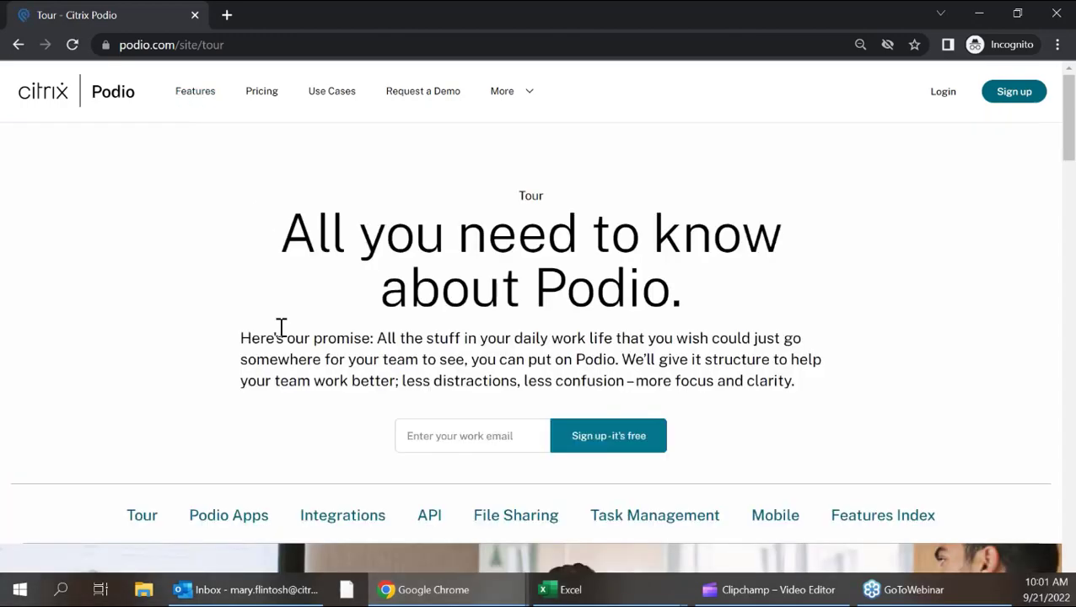
scroll(281, 329, "down", 2)
scroll(280, 327, "down", 4)
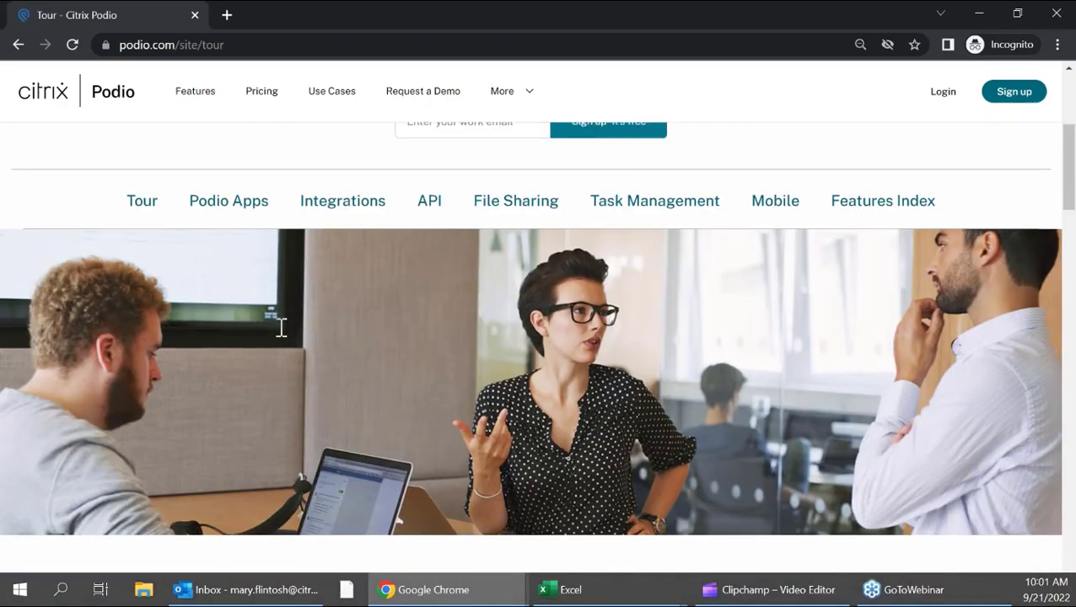
scroll(281, 327, "down", 6)
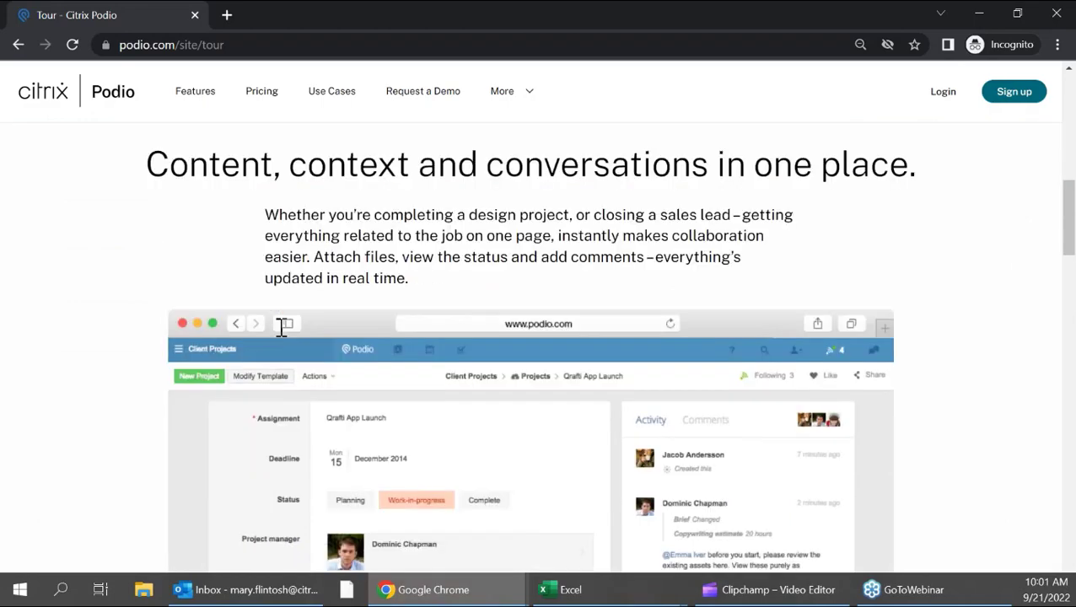
scroll(280, 328, "down", 5)
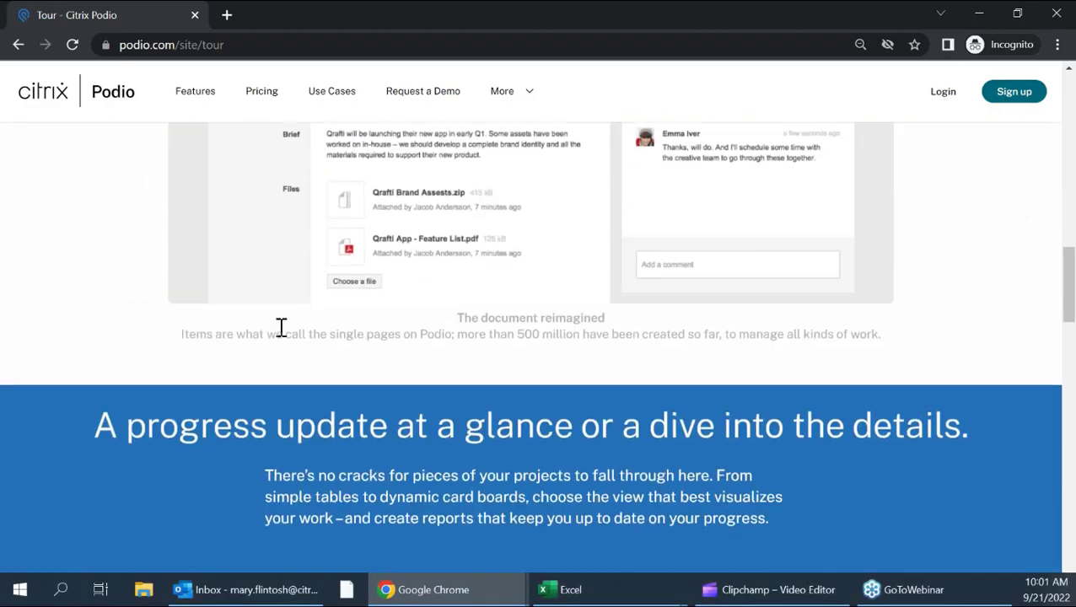
scroll(280, 329, "up", 14)
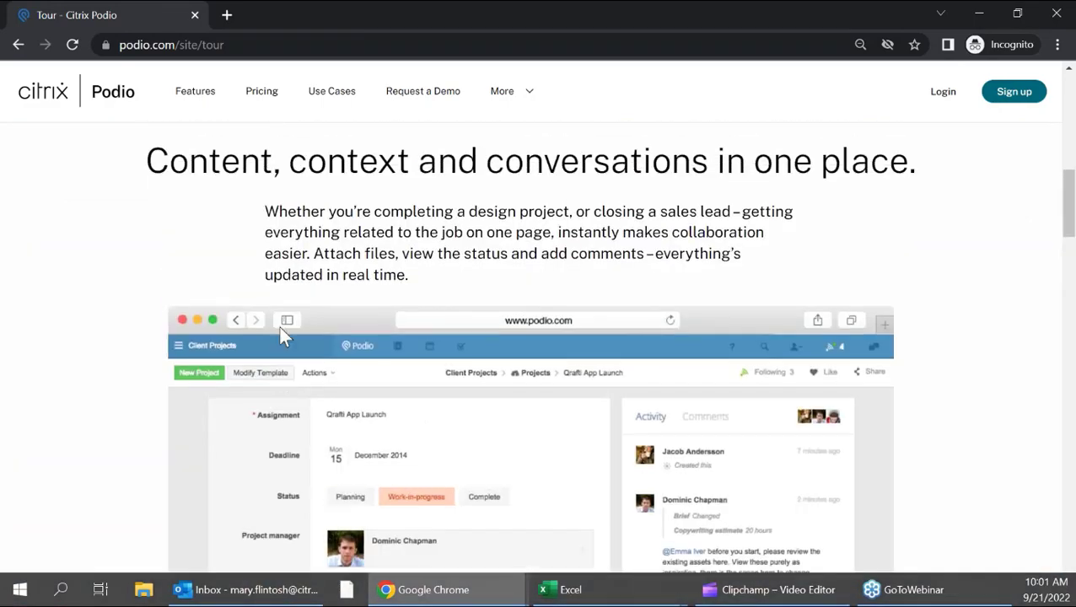
scroll(280, 335, "up", 1)
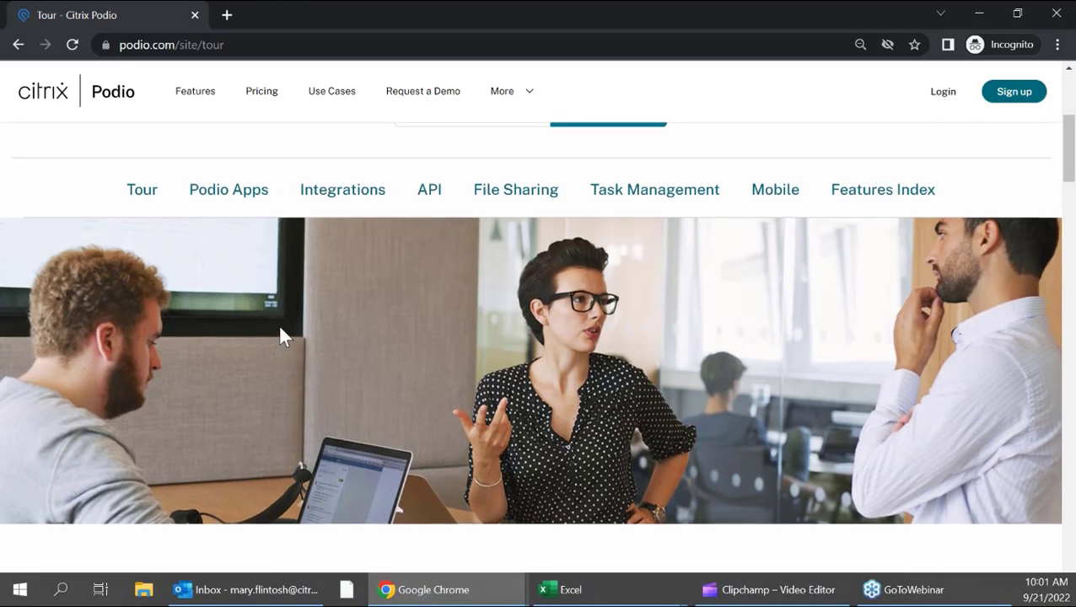
scroll(280, 334, "up", 4)
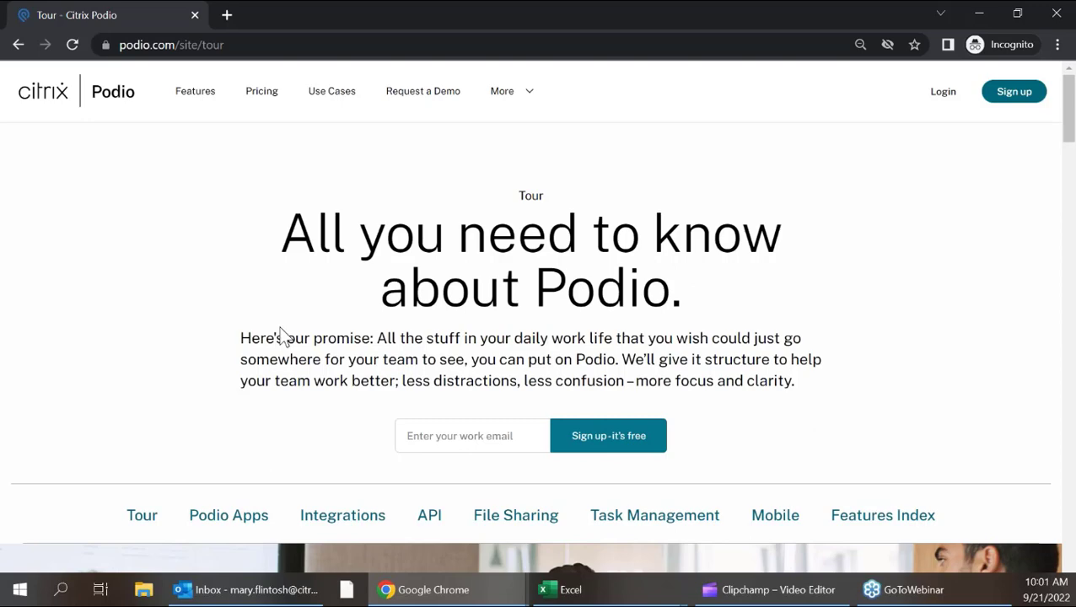
scroll(280, 327, "down", 1)
scroll(281, 327, "up", 1)
Step: Review the Free, Basic, Plus and Premium plan cards and feature checklist on the Pricing page
left_click(259, 99)
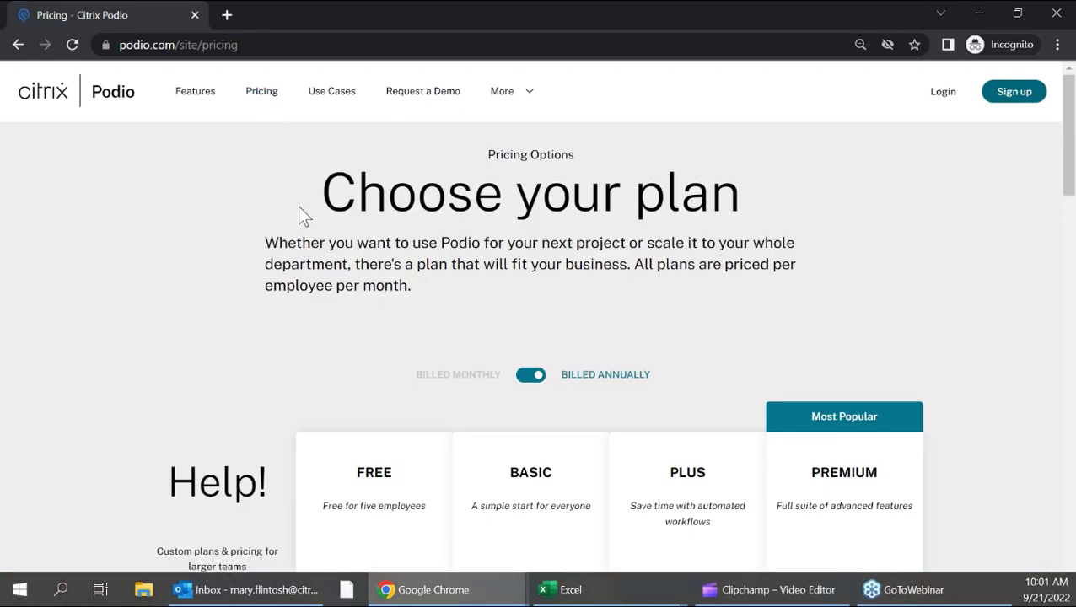
scroll(241, 372, "down", 2)
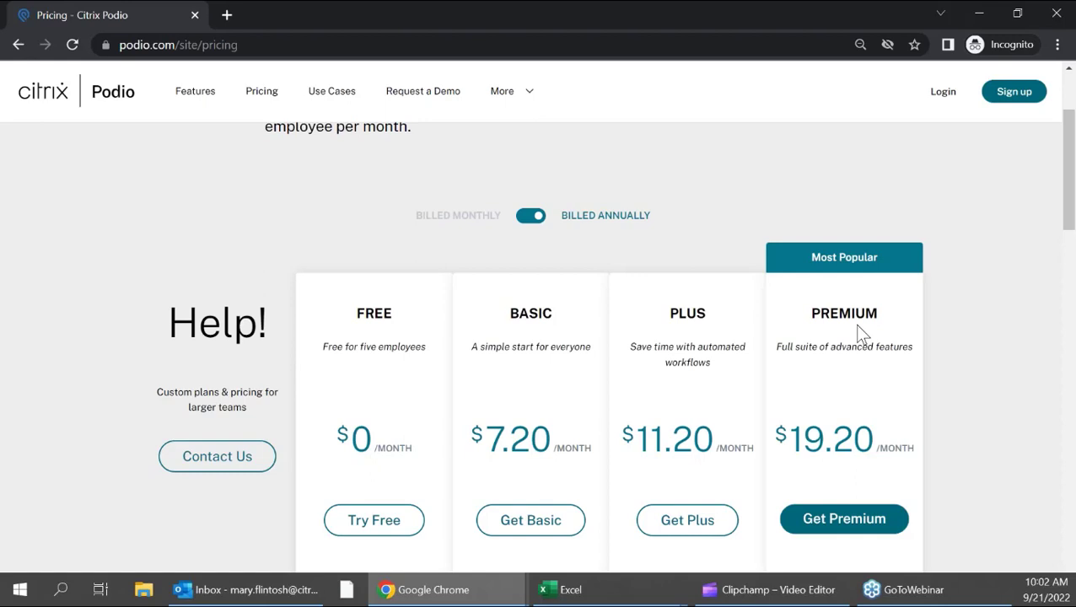
scroll(751, 425, "down", 3)
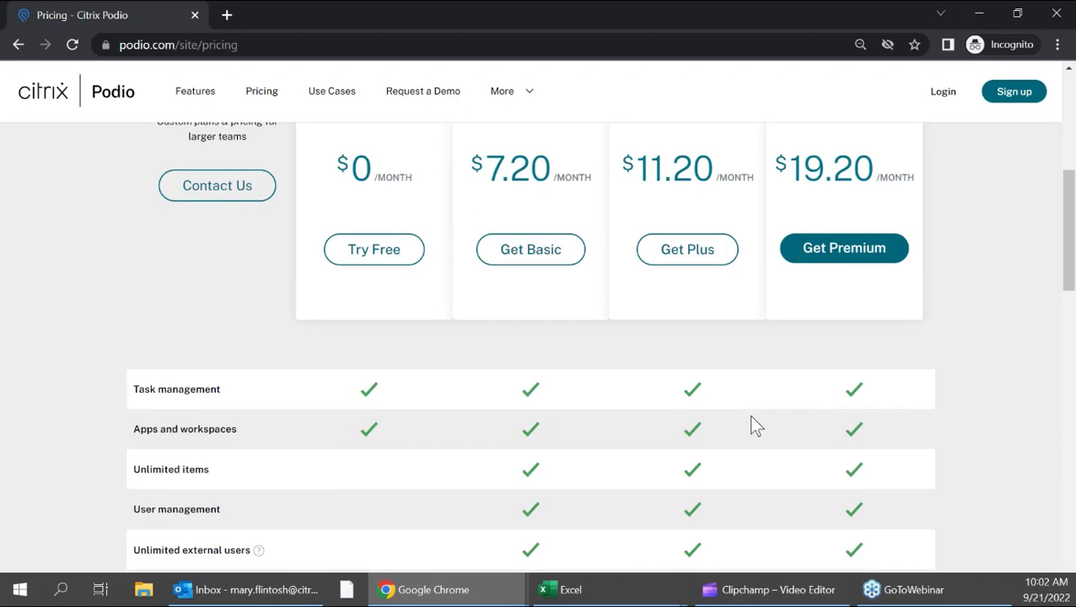
scroll(752, 425, "down", 3)
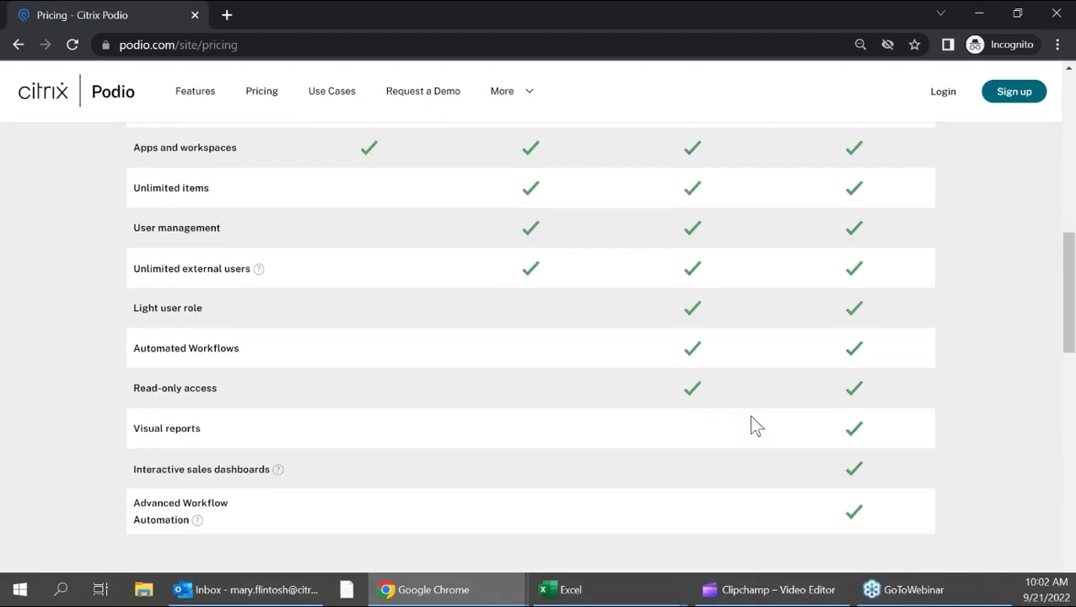
scroll(753, 425, "up", 2)
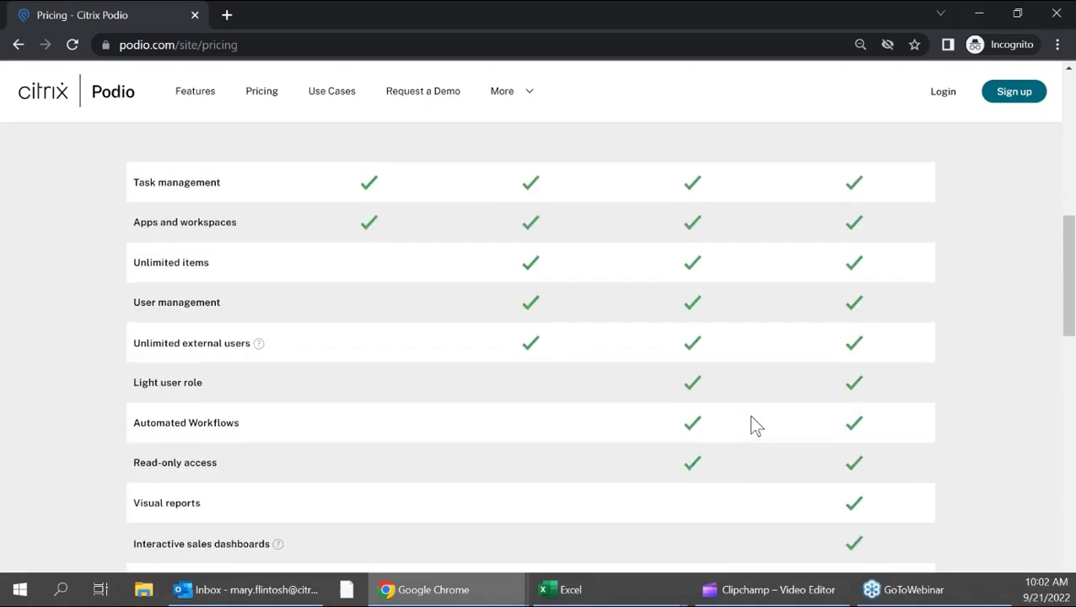
scroll(752, 425, "up", 1)
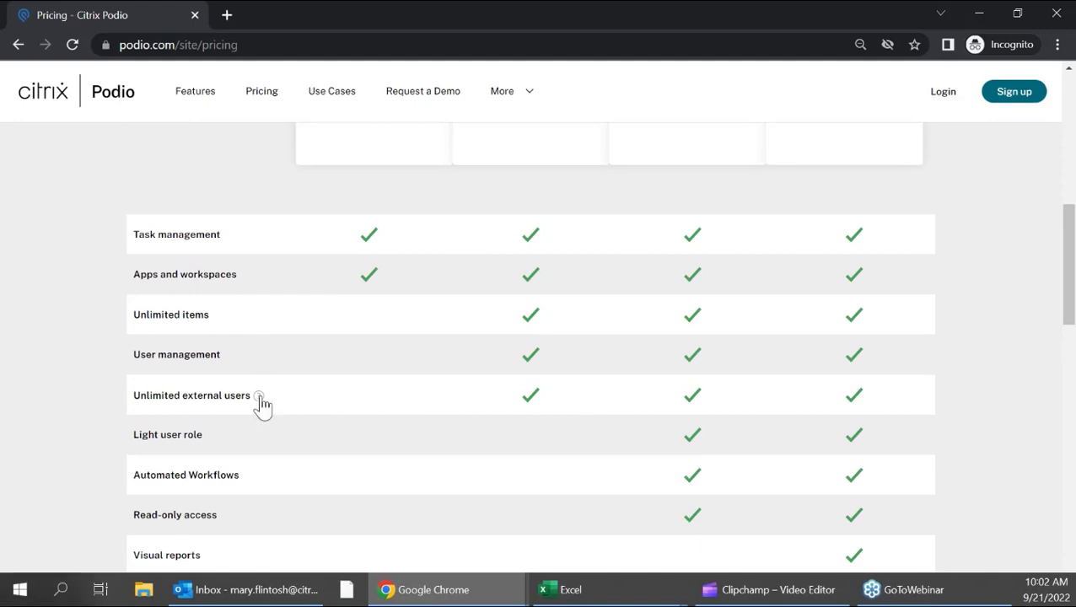
scroll(459, 369, "up", 5)
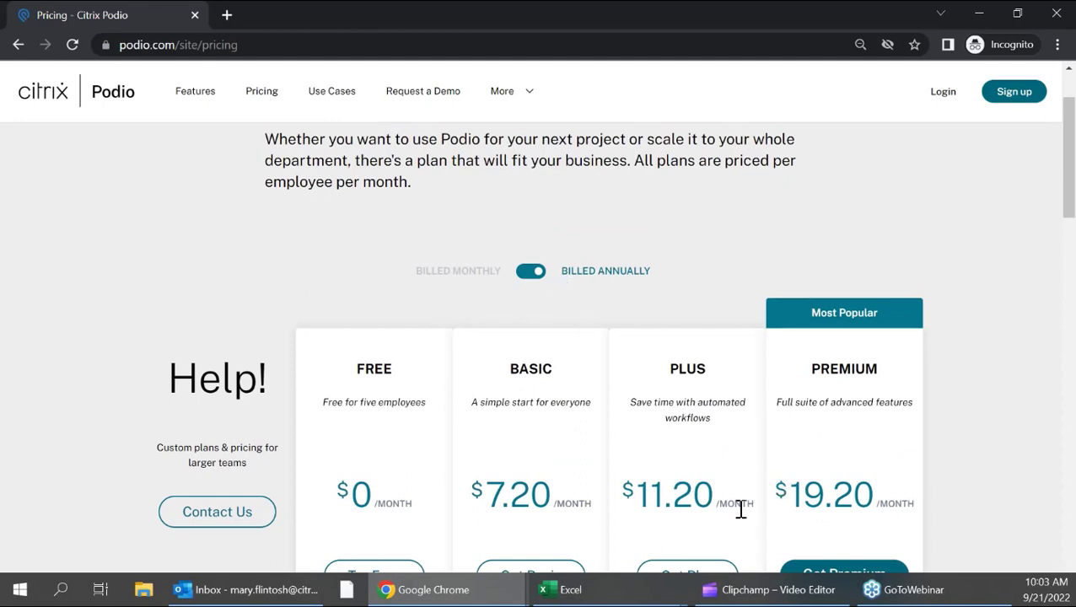
Step: Switch pricing from Billed Annually to Billed Monthly, showing $0, $9, $14 and $24
left_click(533, 272)
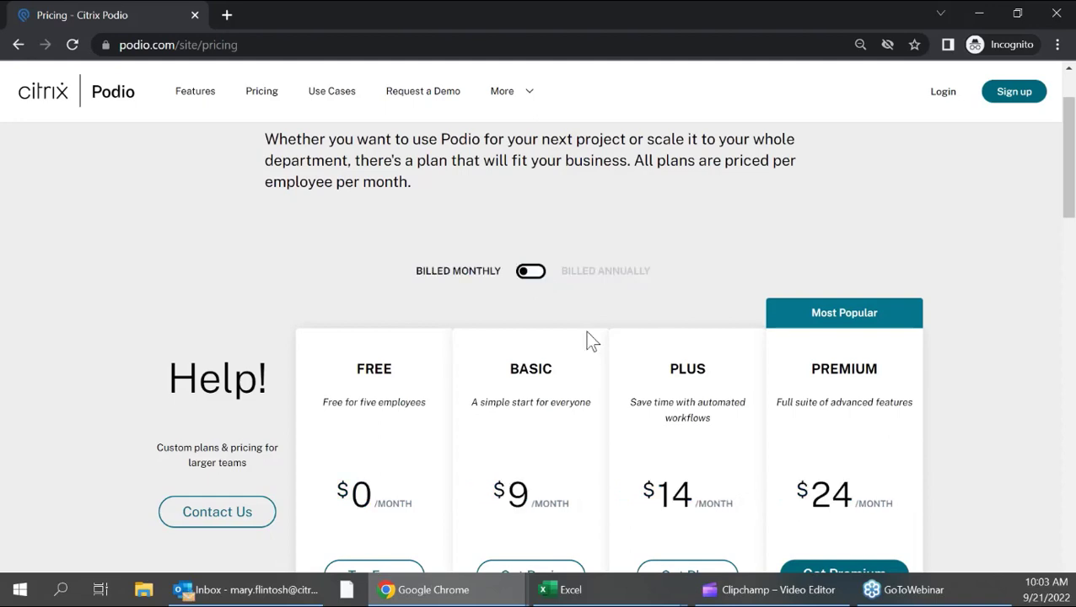
scroll(578, 305, "up", 1)
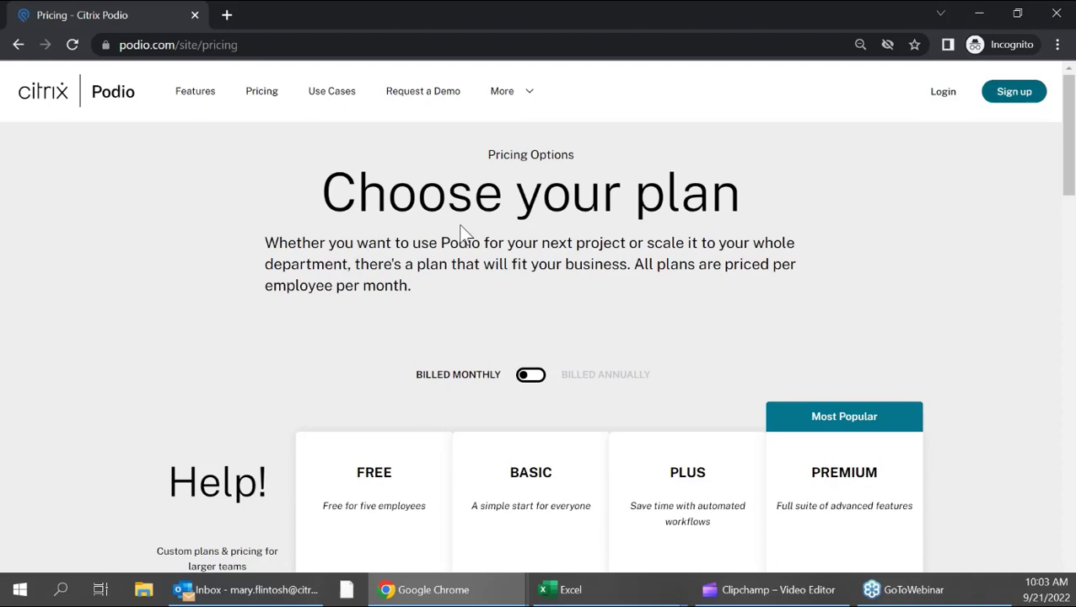
Step: Minimize the incognito pricing window and scroll the filled sign-up form down to the team members field
left_click(979, 14)
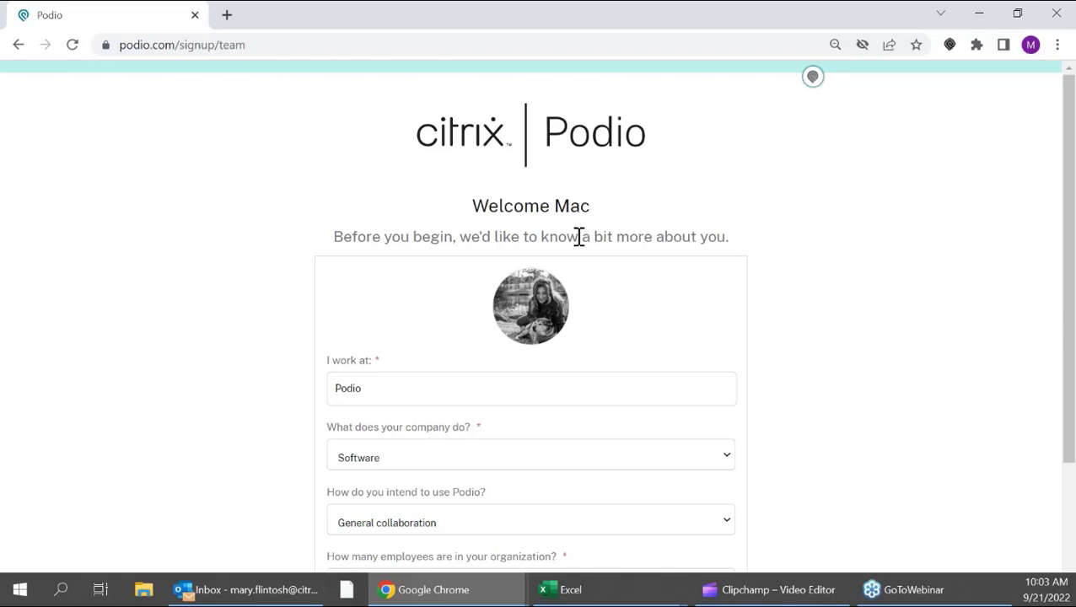
scroll(611, 310, "down", 1)
scroll(611, 311, "down", 2)
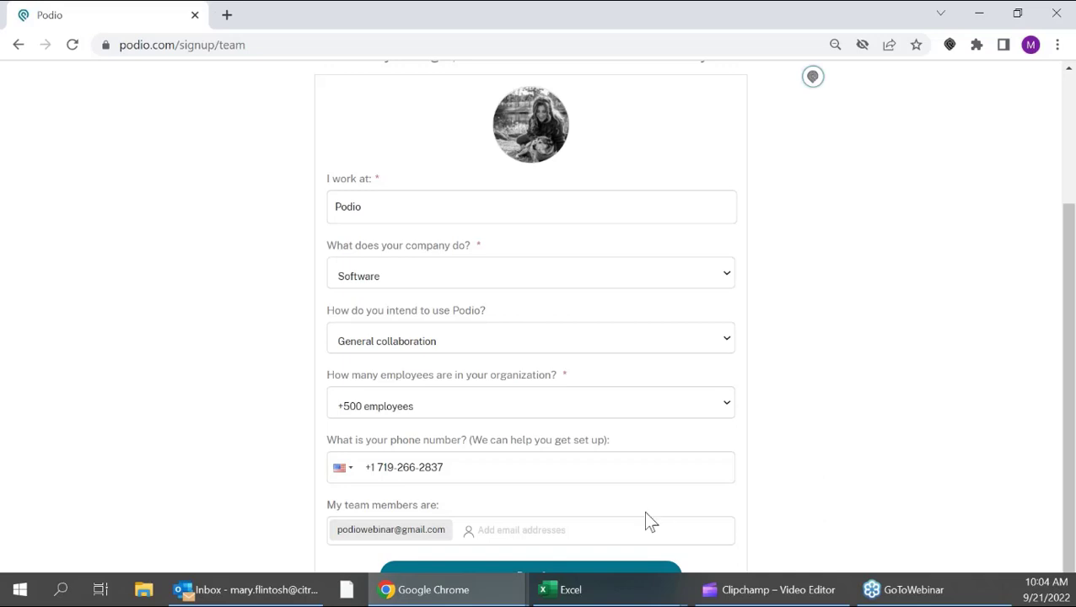
Step: Continue to submit the completed Podio team sign-up form
left_click(580, 570)
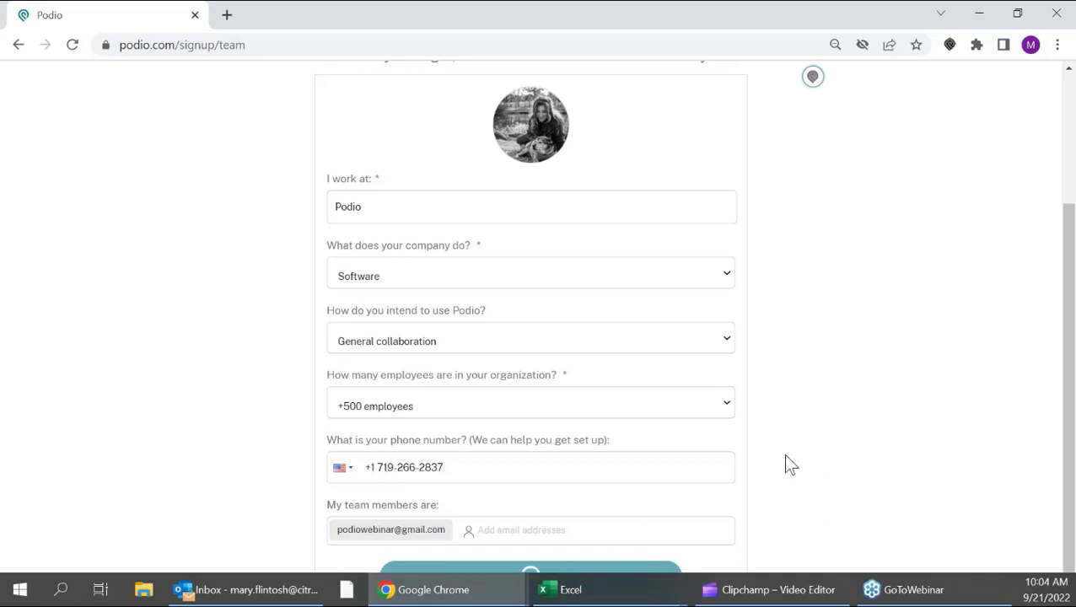
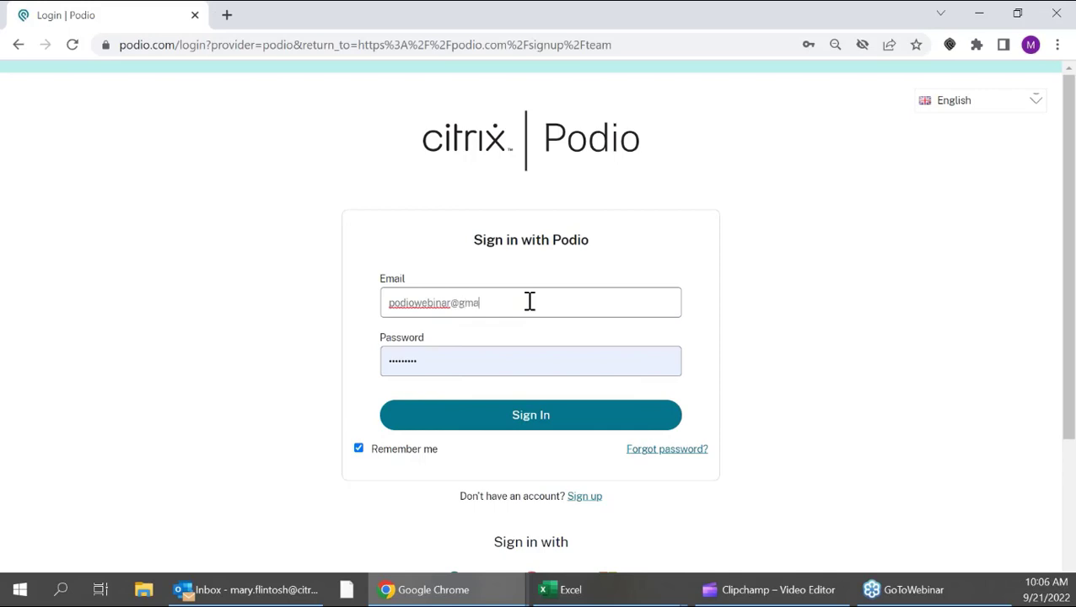
Step: Submit the Podio sign-in, then retype the password after the rejected first attempt
left_click(475, 427)
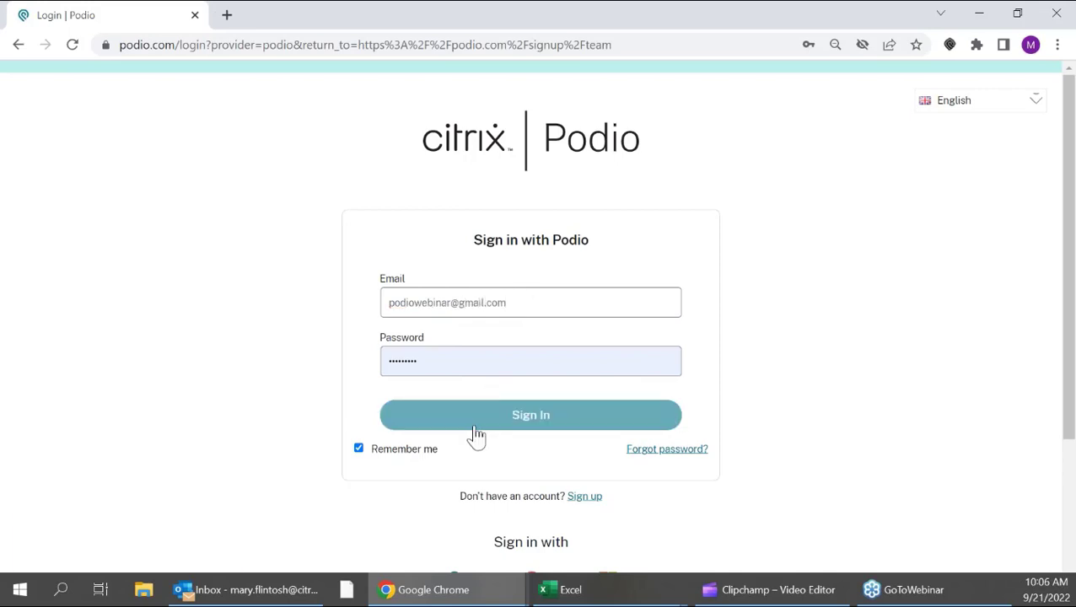
double_click(460, 357)
type("••••••••••")
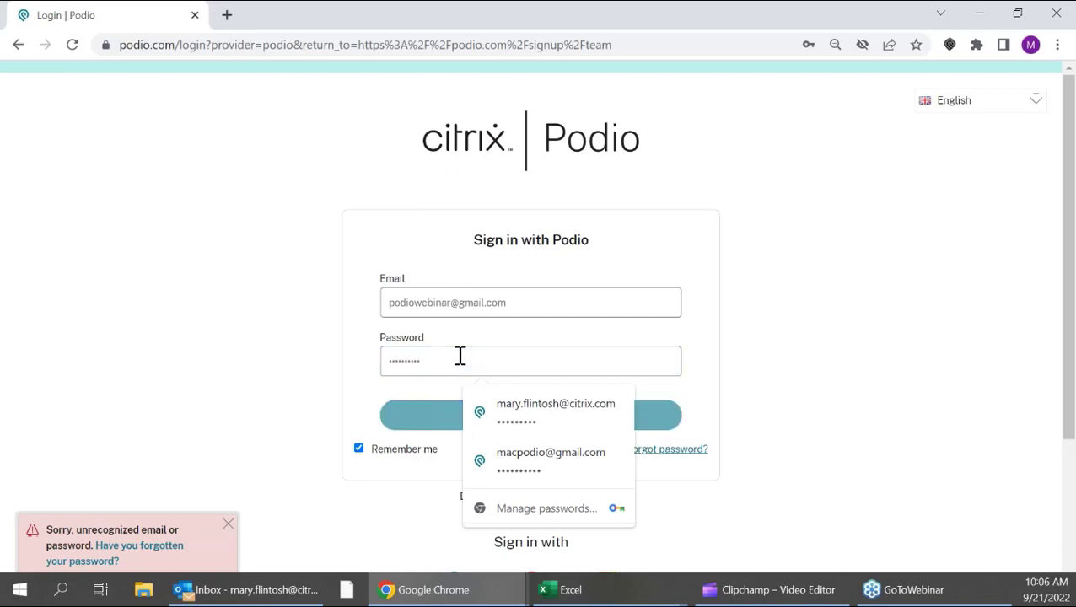
key("Return")
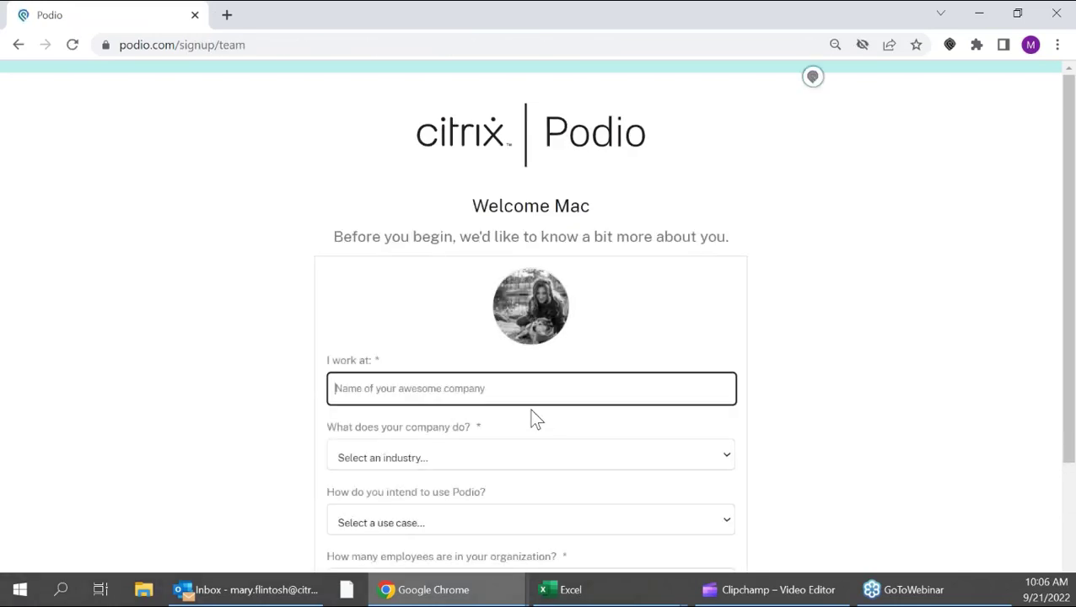
Step: Enter Podio as the company name and choose Software as the industry
type("Mac")
key("BackSpace")
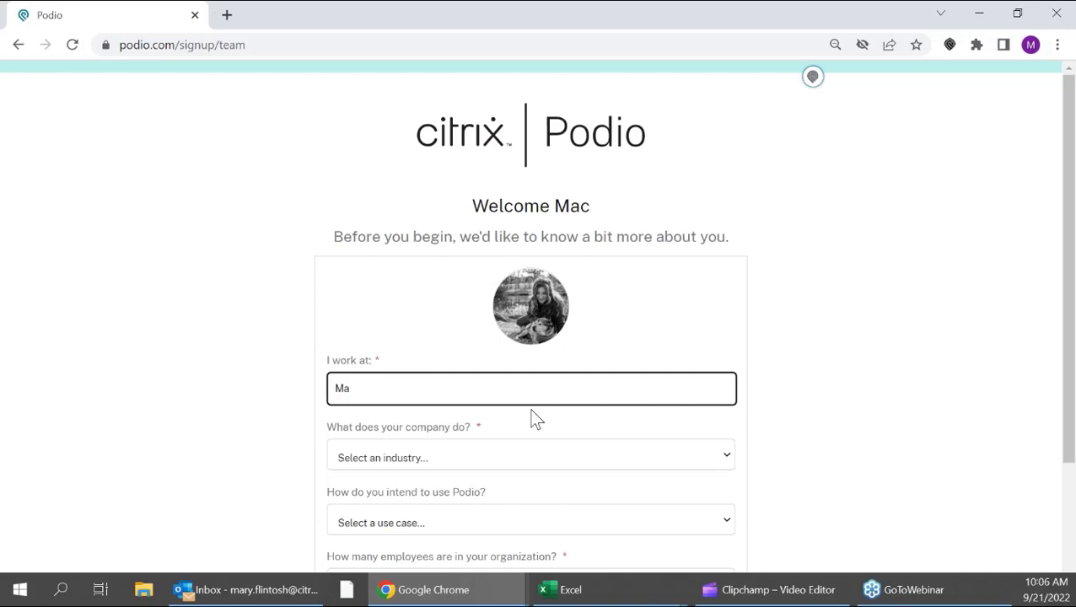
key("BackSpace")
key("BackSpace")
type("Podio")
left_click(487, 451)
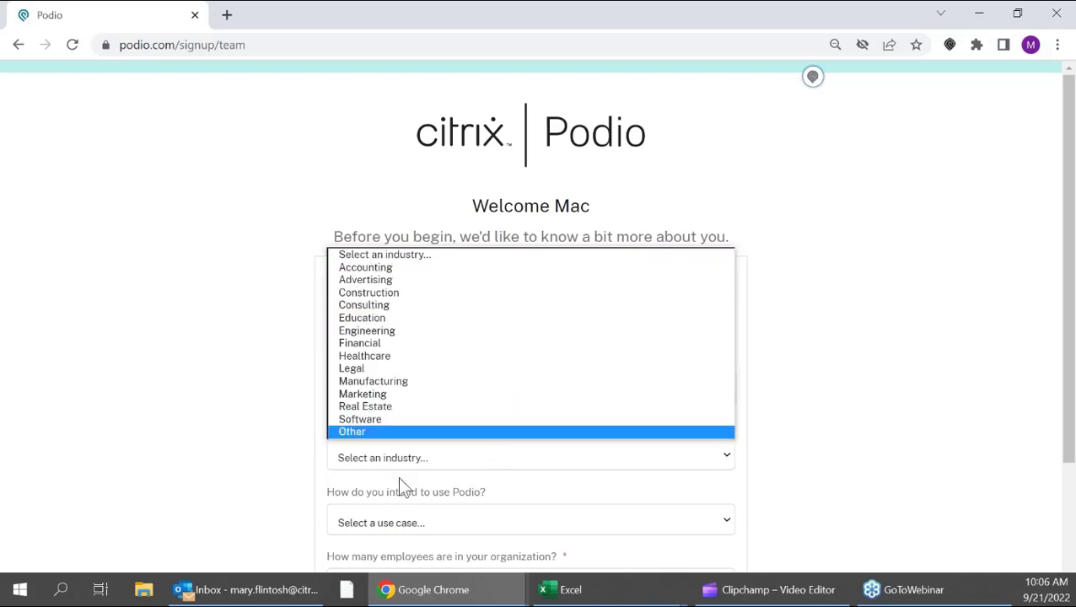
left_click(400, 420)
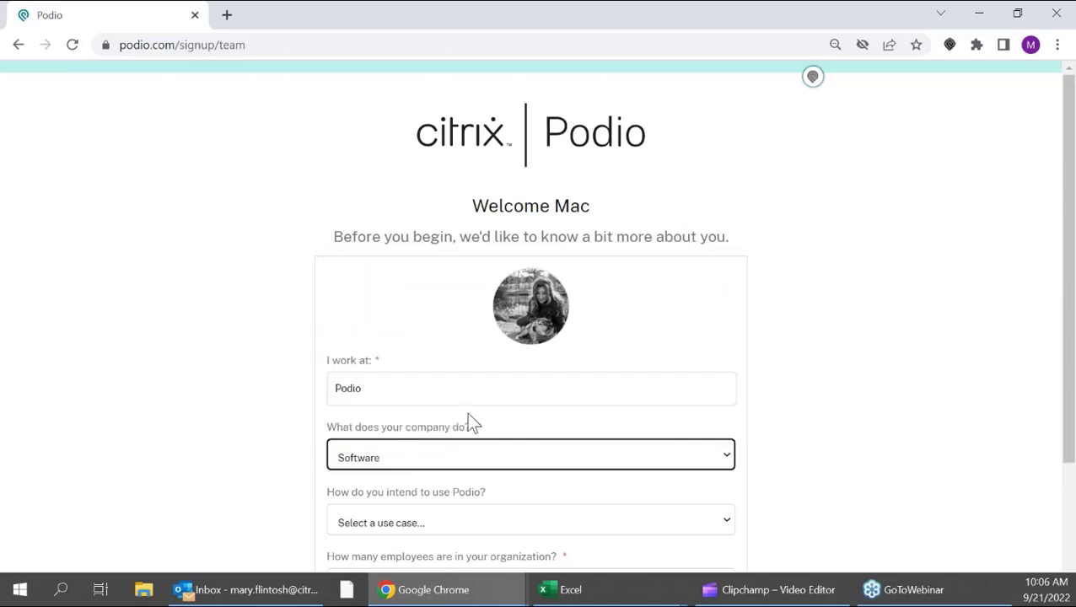
scroll(455, 396, "down", 2)
Step: Choose Software development and 1-10 employees, add a phone number, and submit the form
left_click(399, 369)
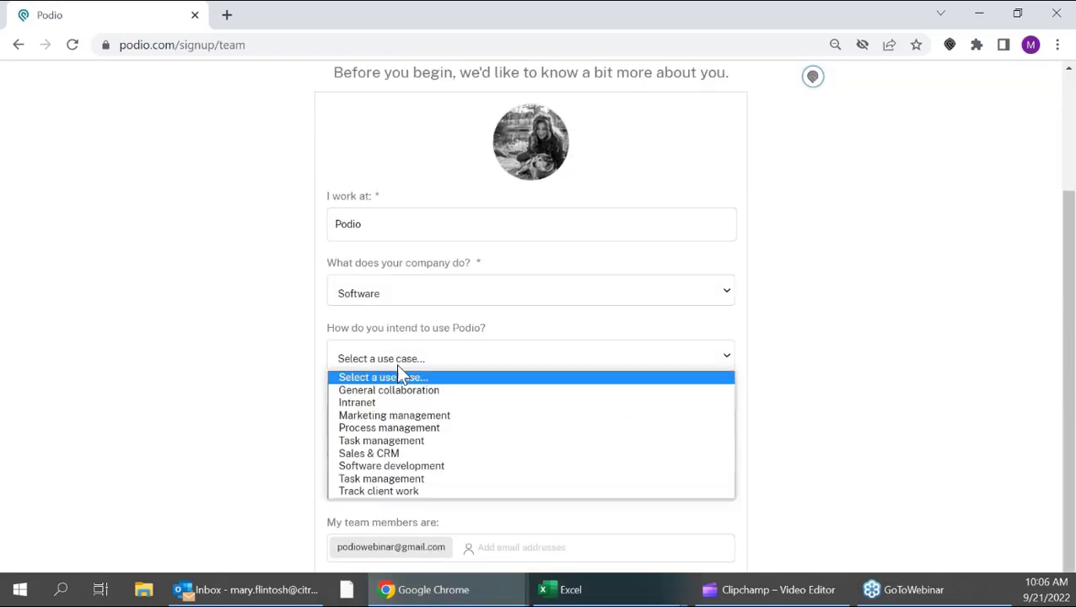
left_click(372, 467)
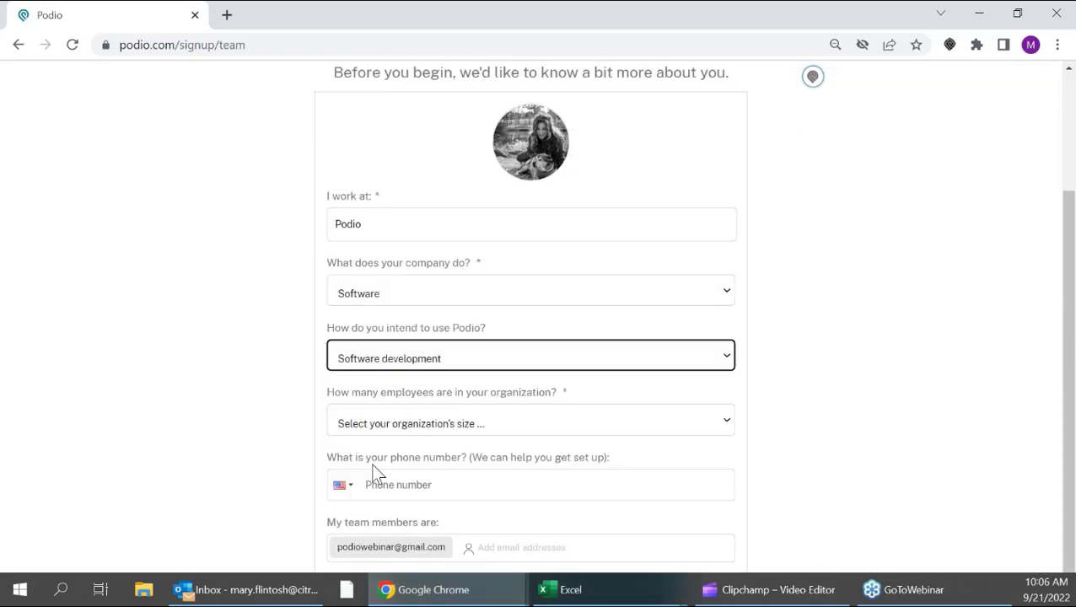
left_click(403, 420)
left_click(398, 455)
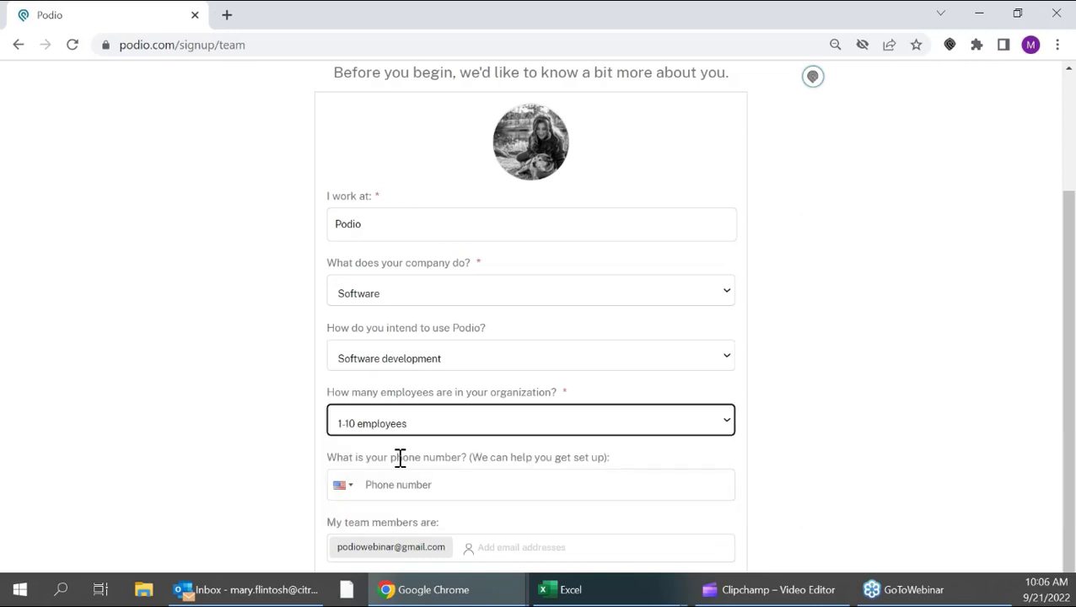
left_click(413, 489)
type("919-")
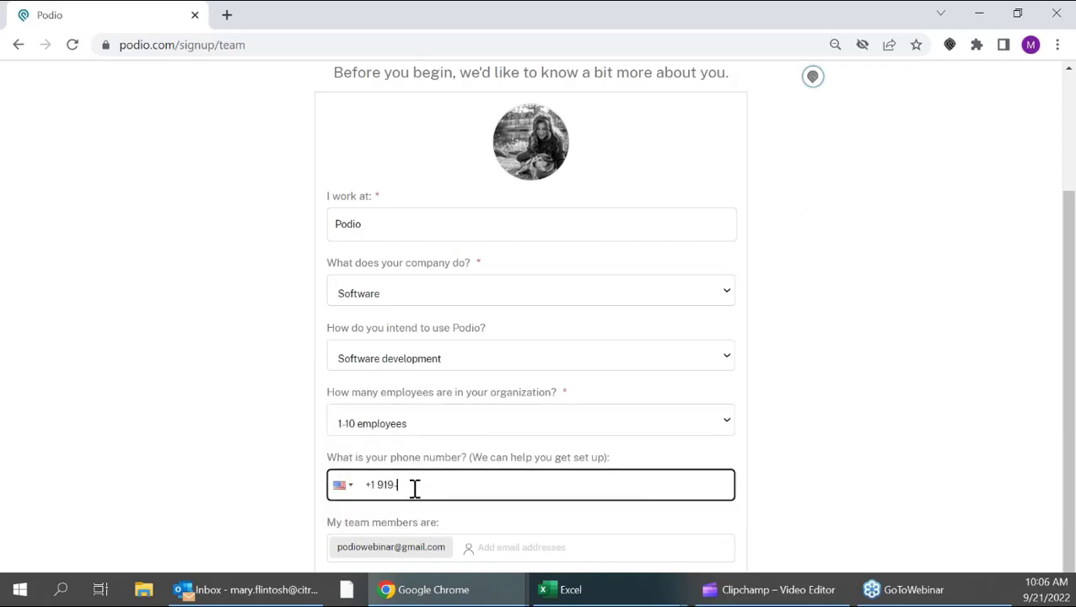
type("999-9999")
scroll(415, 489, "down", 1)
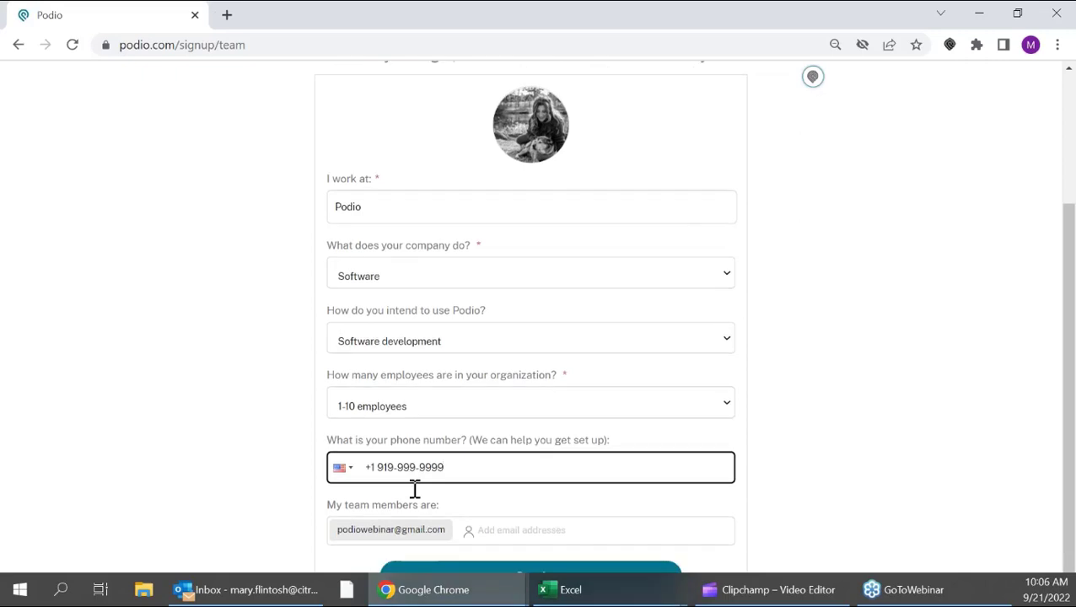
left_click(558, 570)
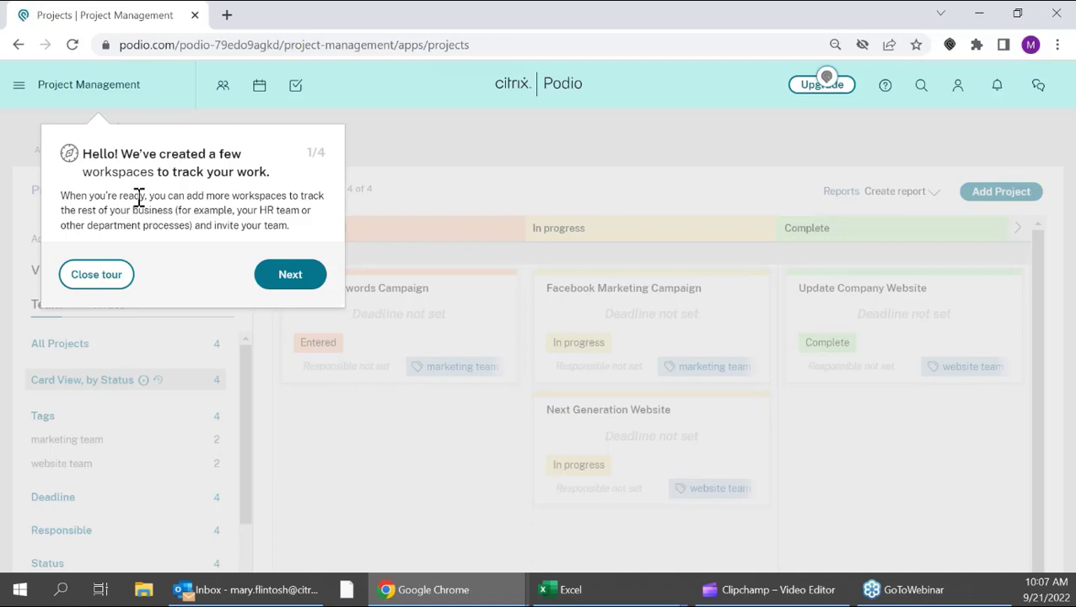
Step: Advance through welcome tour steps 1 to 3 and finish it at step 4
left_click(285, 283)
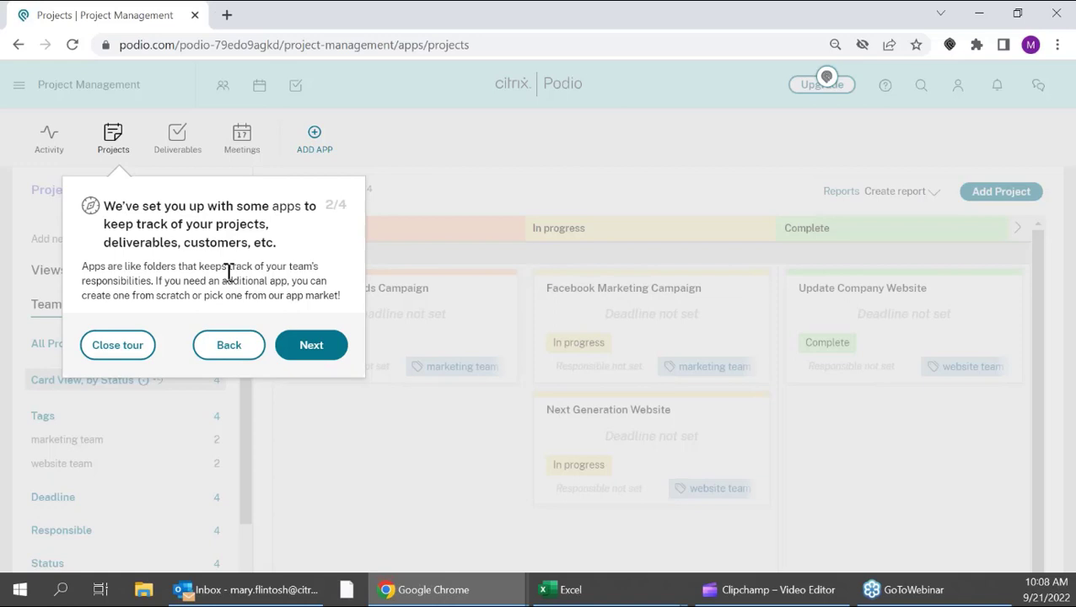
left_click(307, 346)
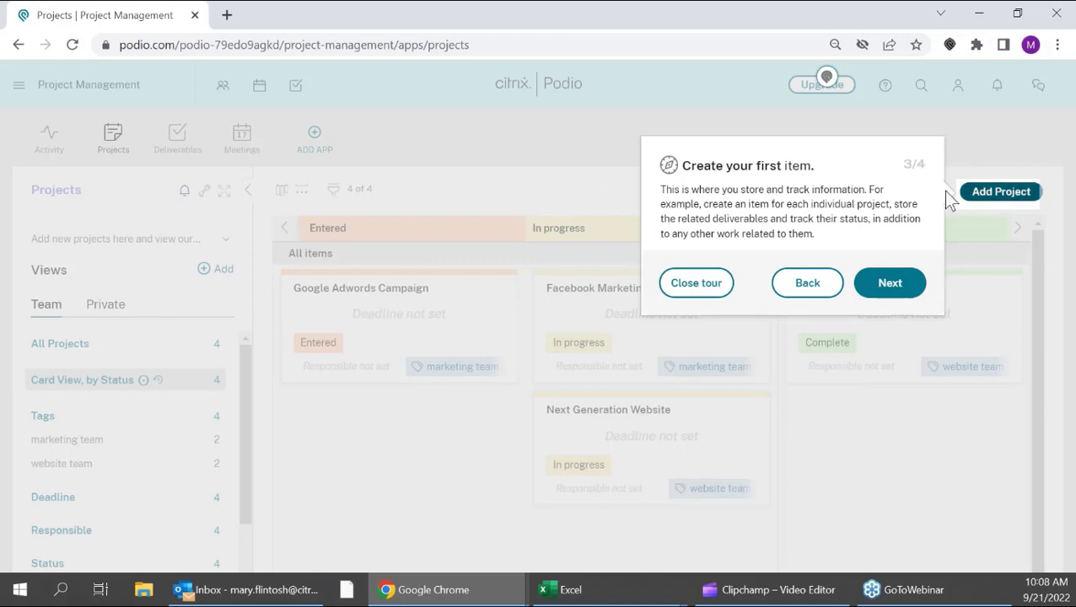
left_click(862, 288)
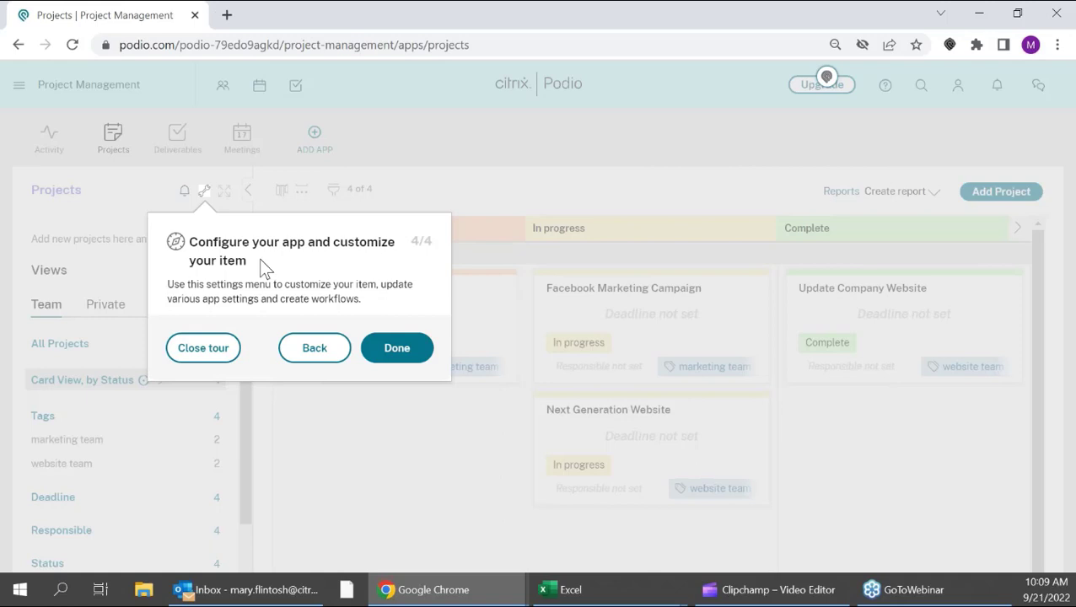
left_click(408, 363)
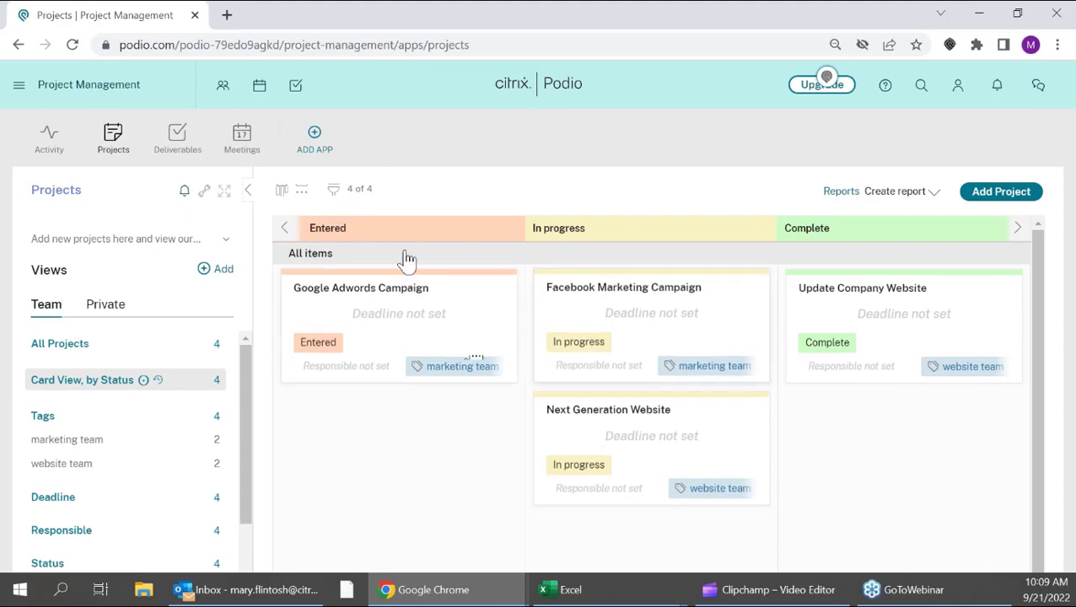
Step: Move the Google Adwords Campaign card into the In progress column
left_click(281, 192)
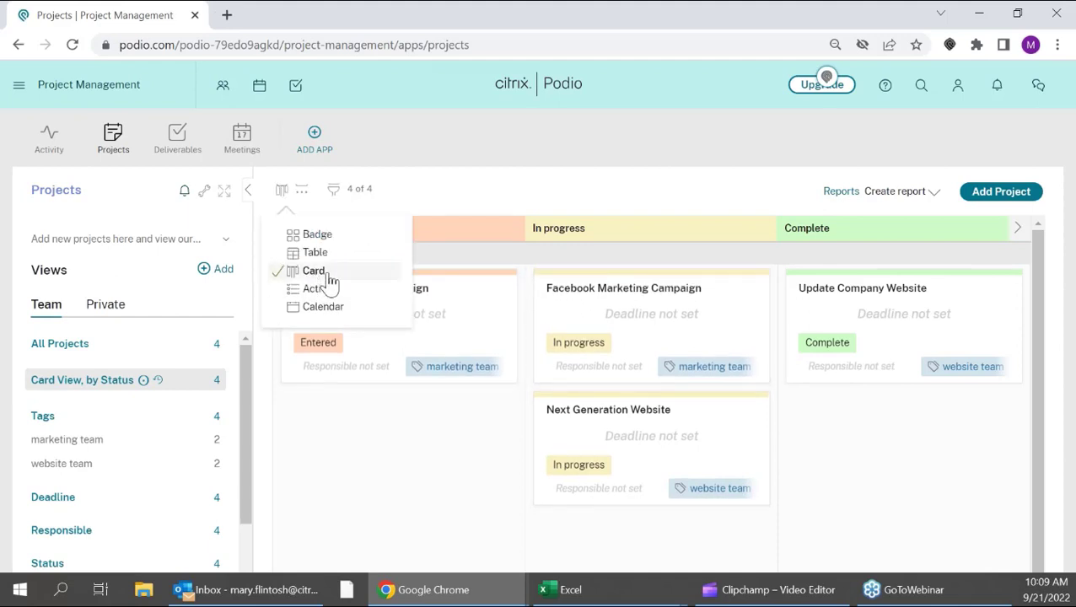
left_click(462, 189)
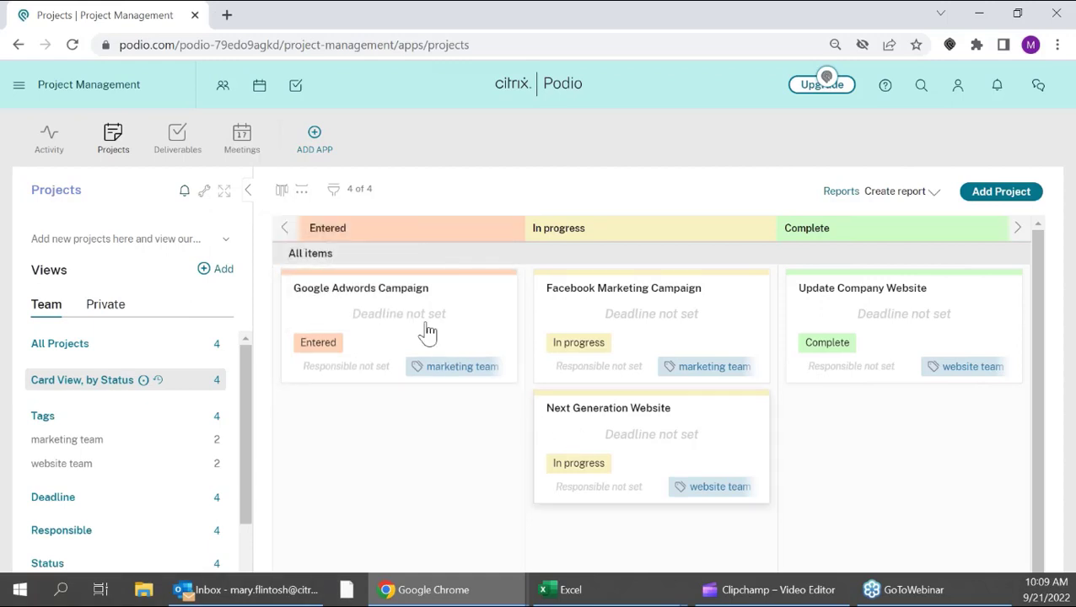
left_click_drag(426, 333, 615, 512)
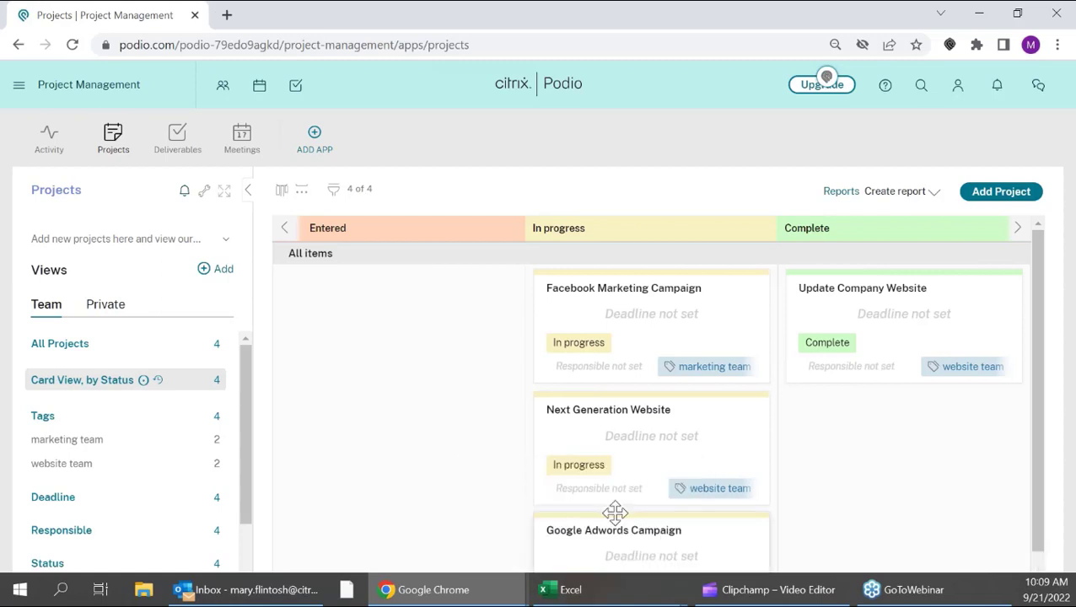
Step: Try the Table, Badge, Calendar and Activity layouts, return to Table, and open Update Company Website
left_click(288, 193)
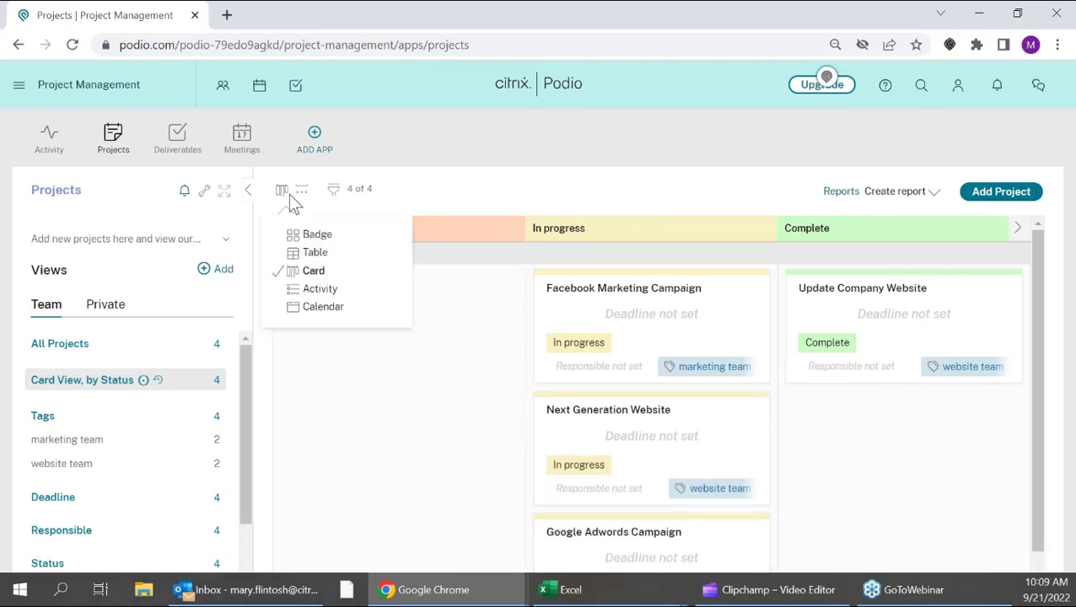
left_click(306, 254)
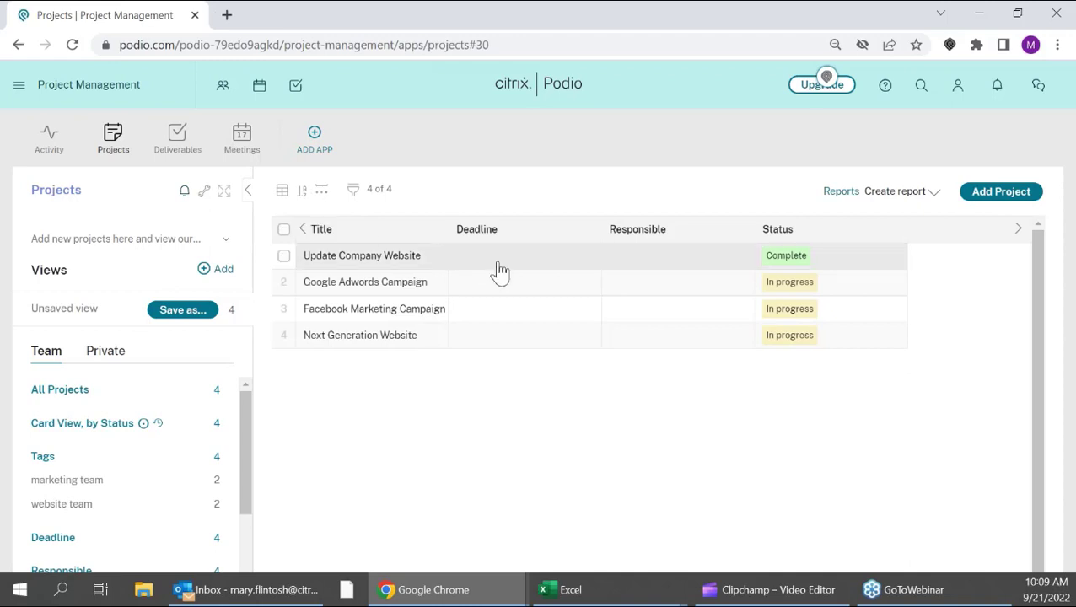
left_click(282, 190)
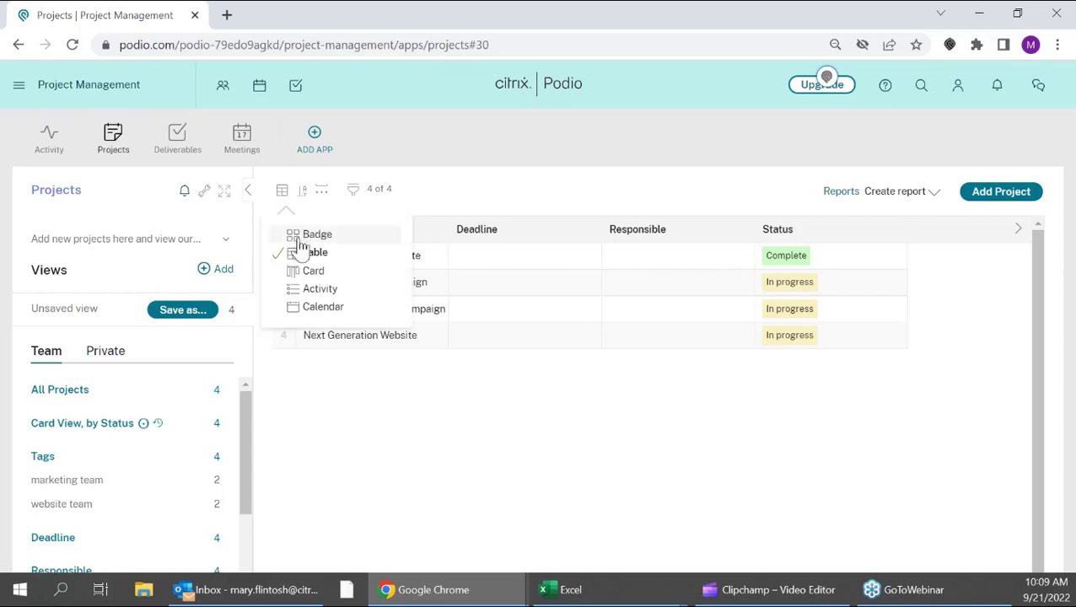
left_click(301, 237)
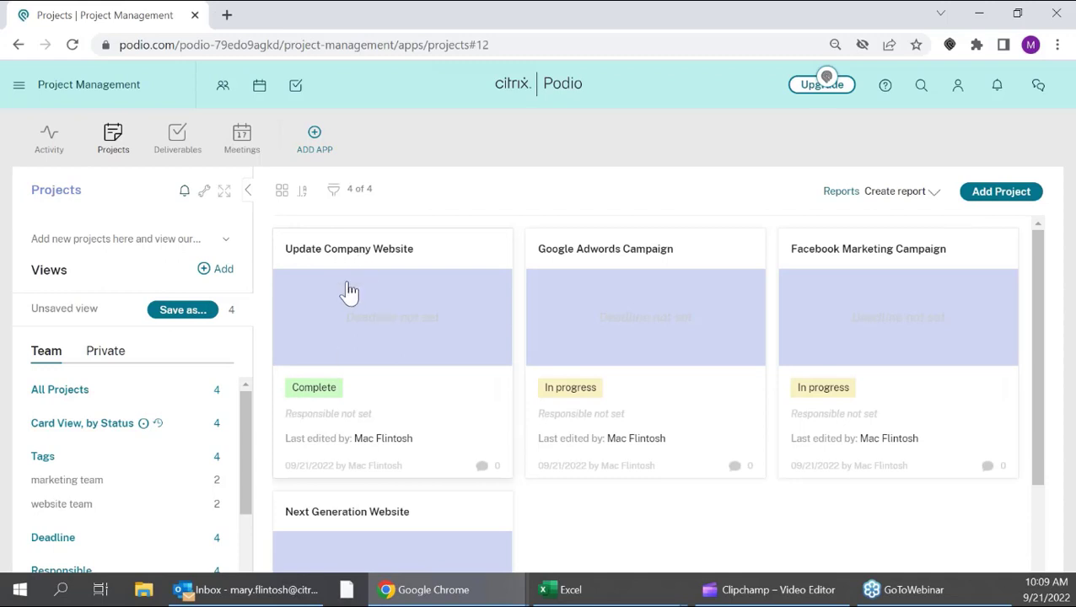
left_click(284, 194)
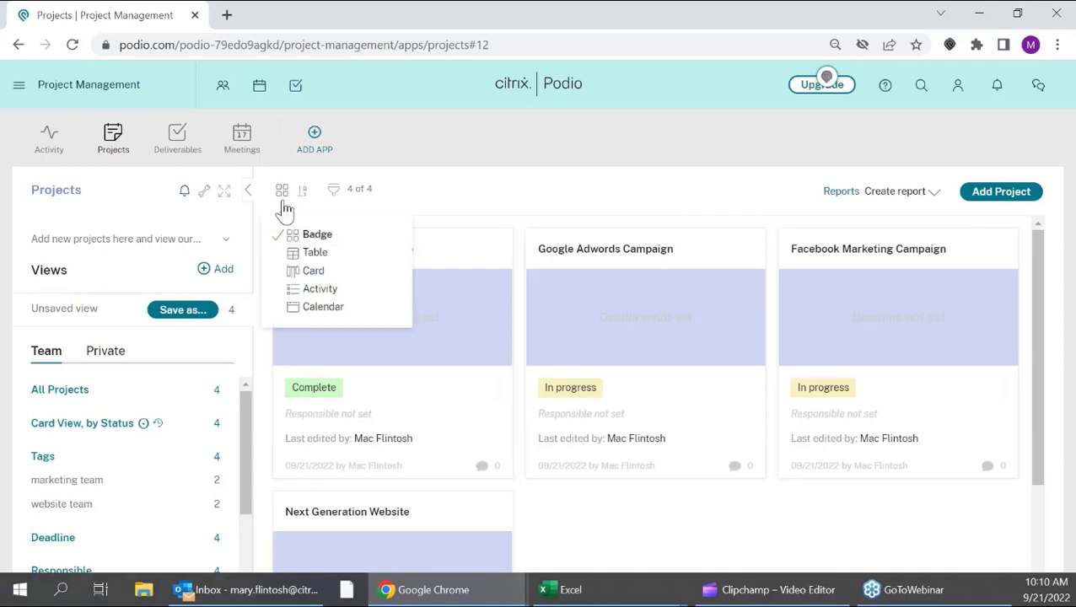
left_click(306, 308)
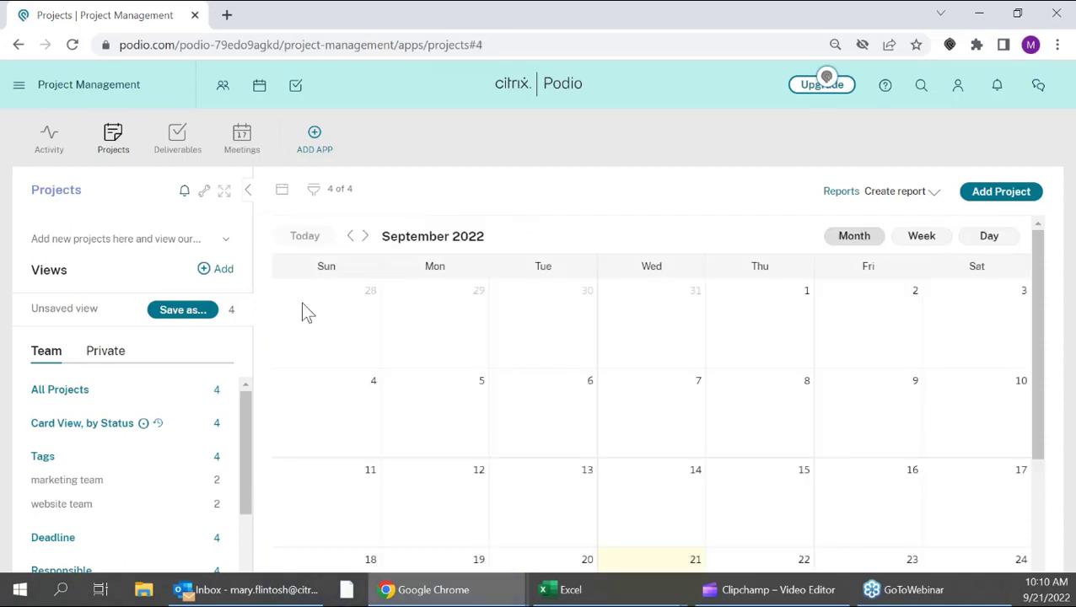
left_click(282, 190)
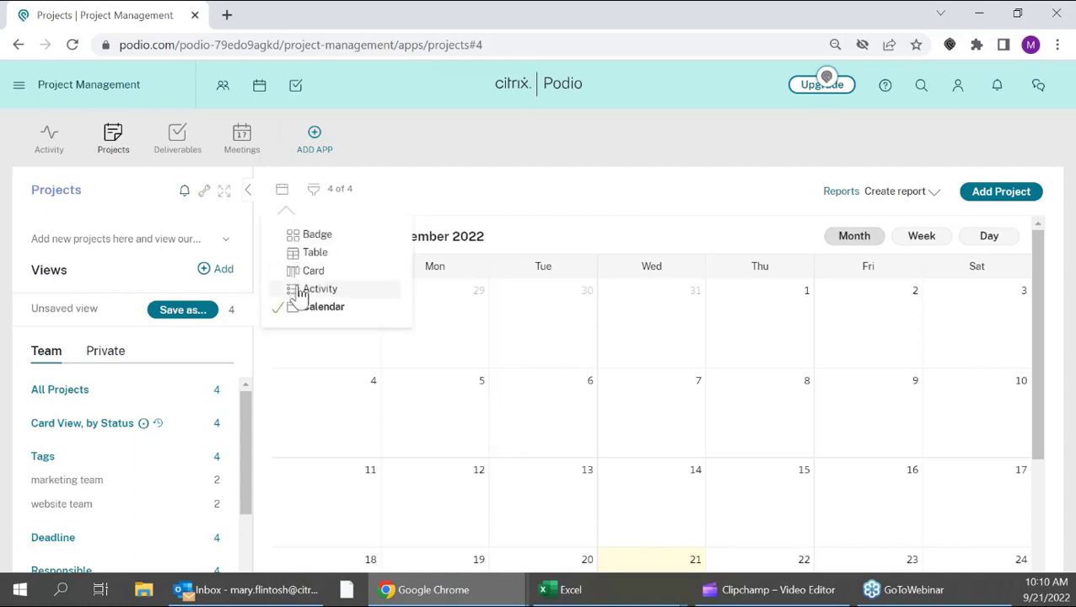
left_click(299, 289)
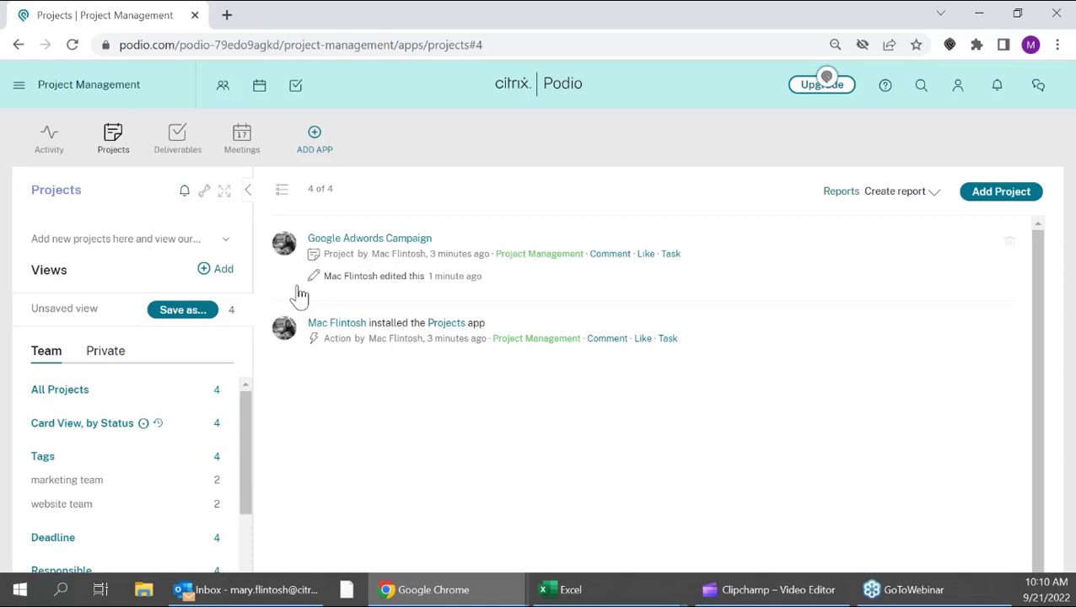
left_click(281, 189)
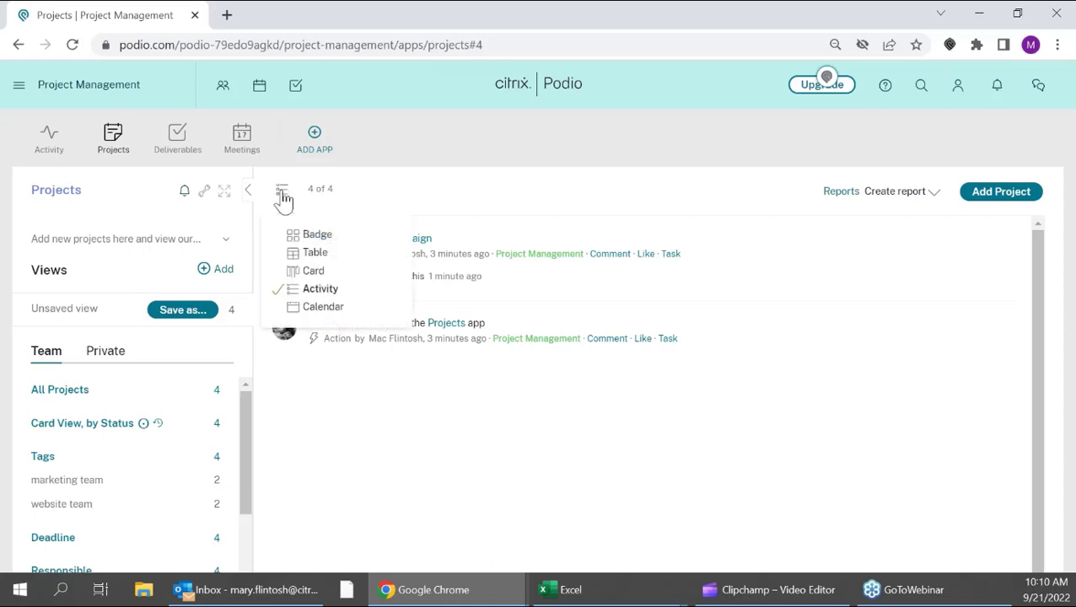
left_click(308, 252)
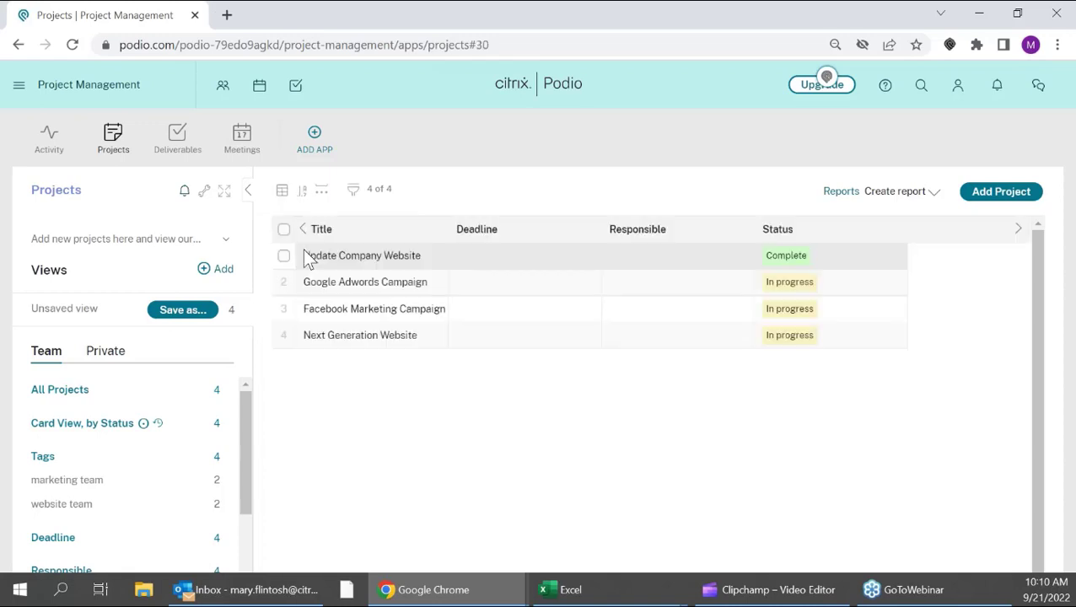
left_click_drag(305, 251, 350, 260)
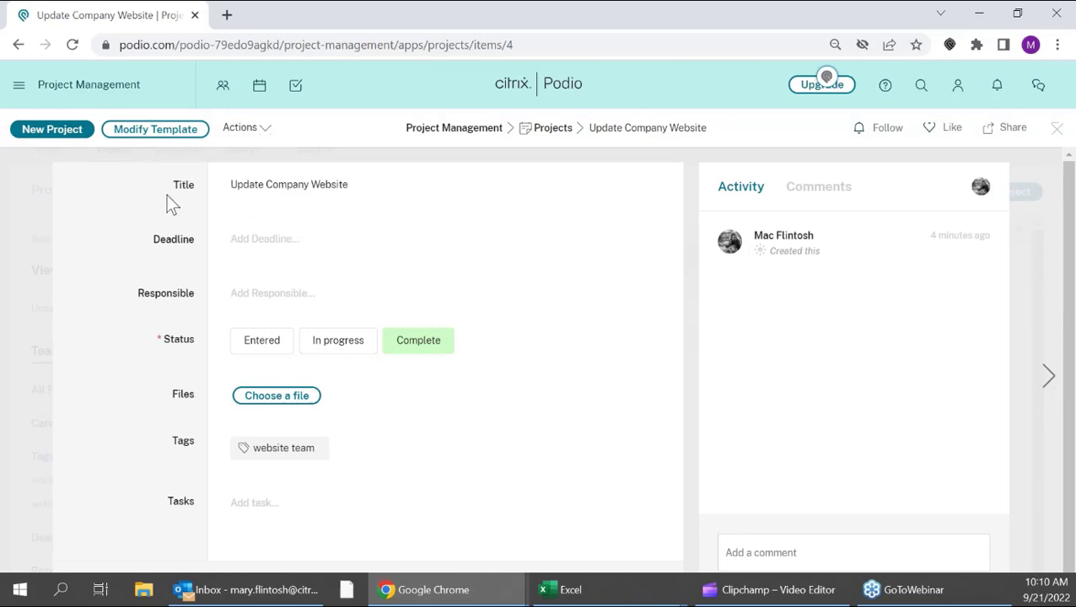
Step: Set Update Company Website's deadline to 21 September 2022 and assign the workspace member as responsible
left_click(252, 247)
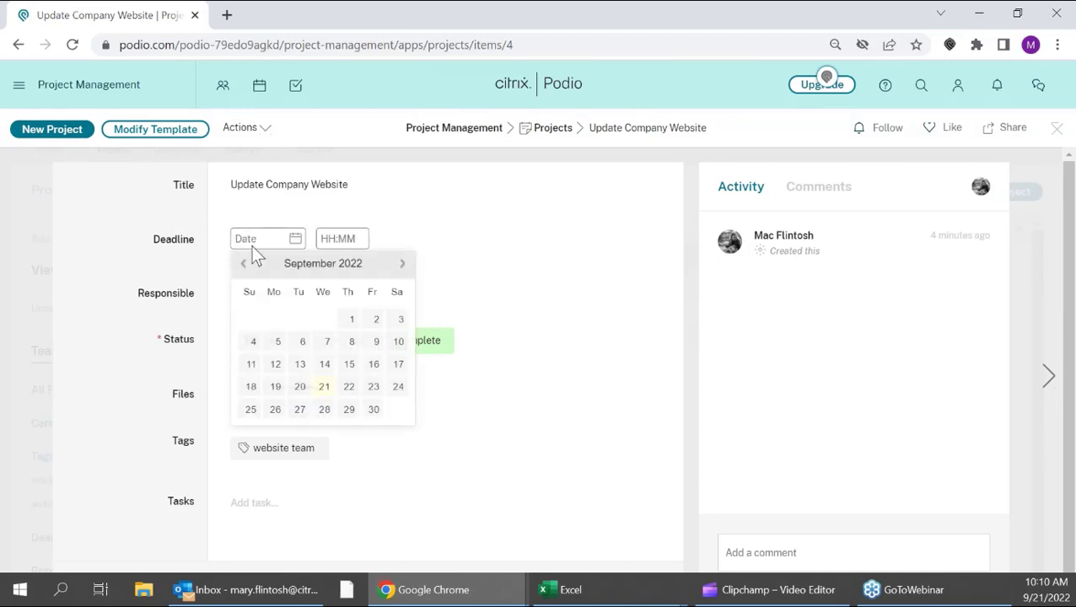
left_click(324, 388)
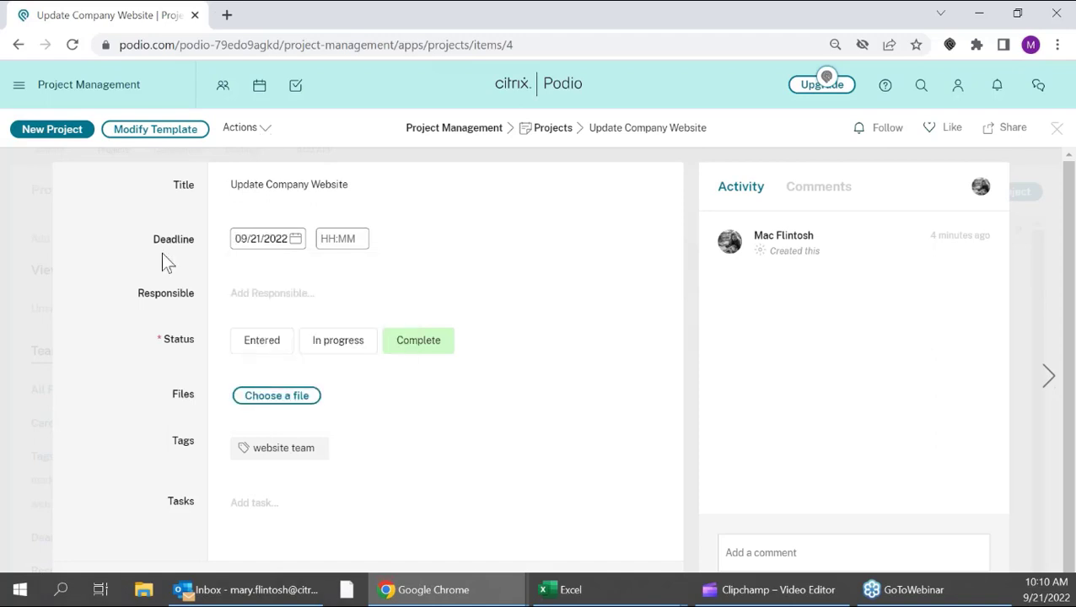
left_click(248, 294)
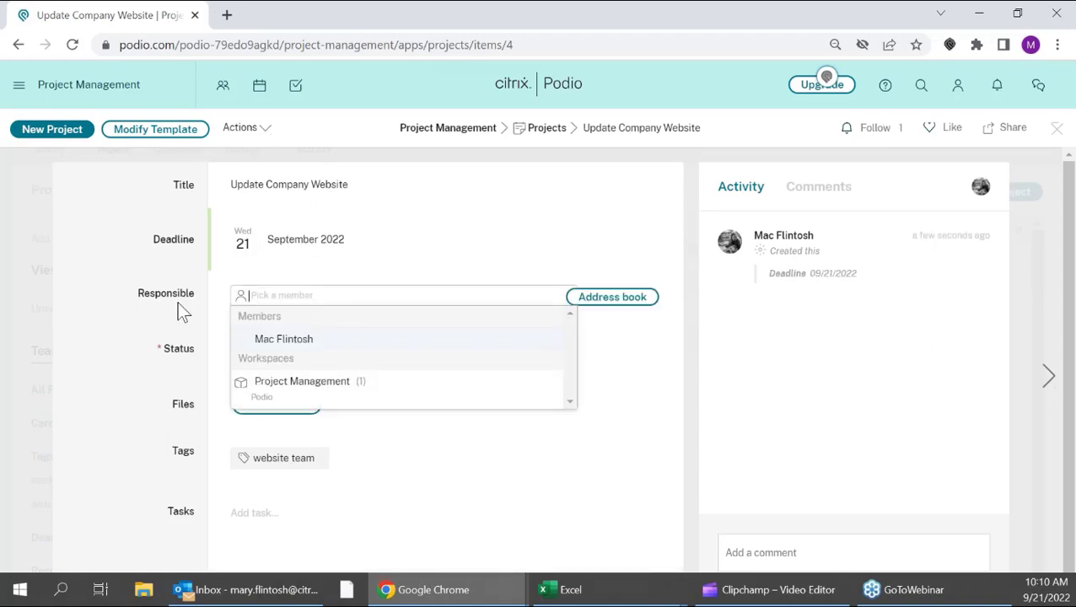
left_click(260, 341)
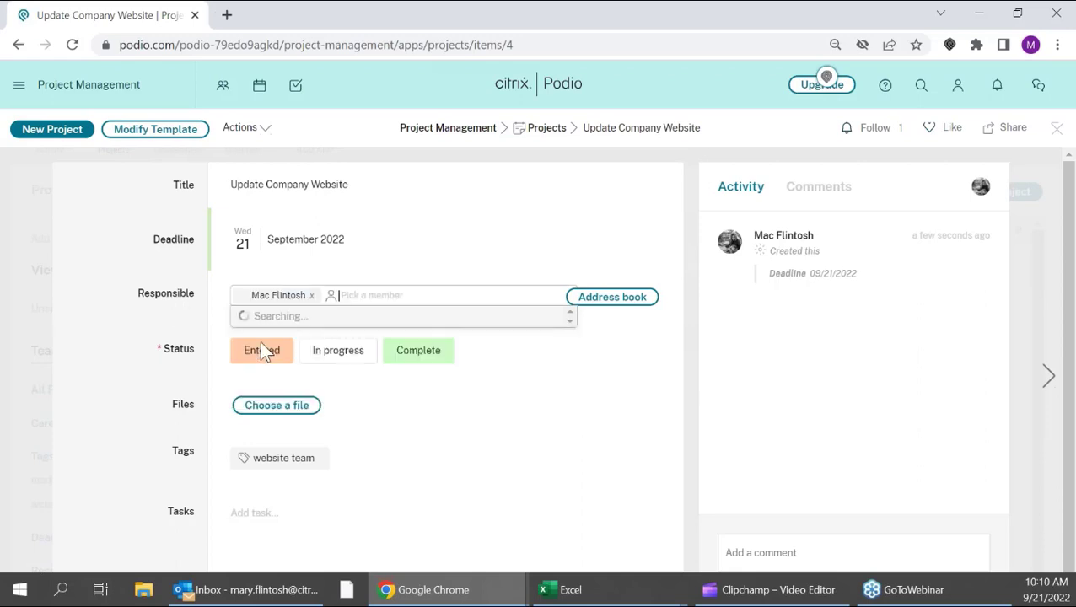
left_click(166, 331)
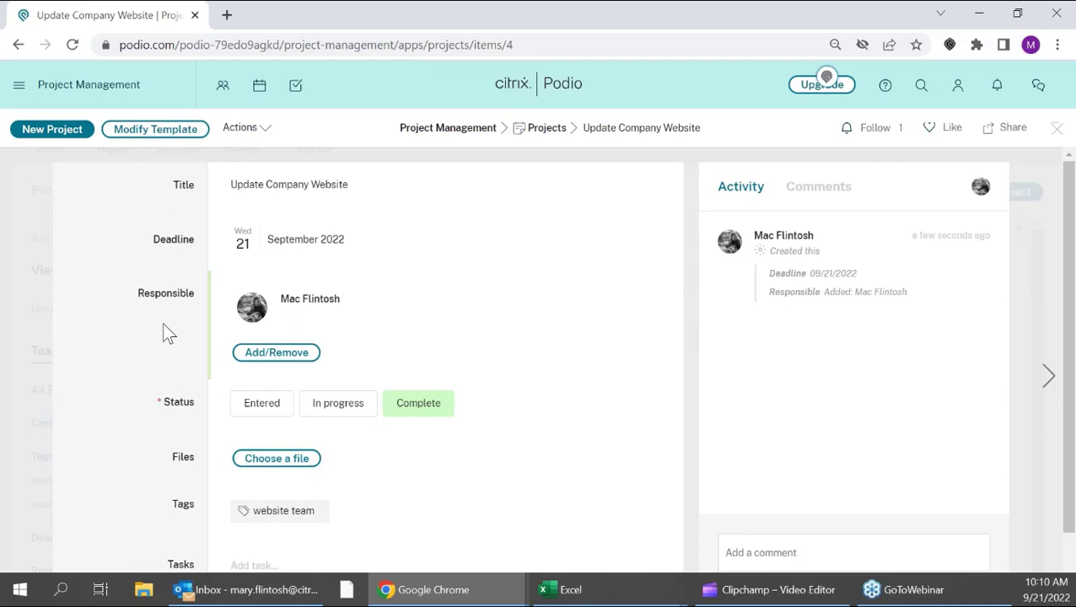
scroll(177, 379, "down", 1)
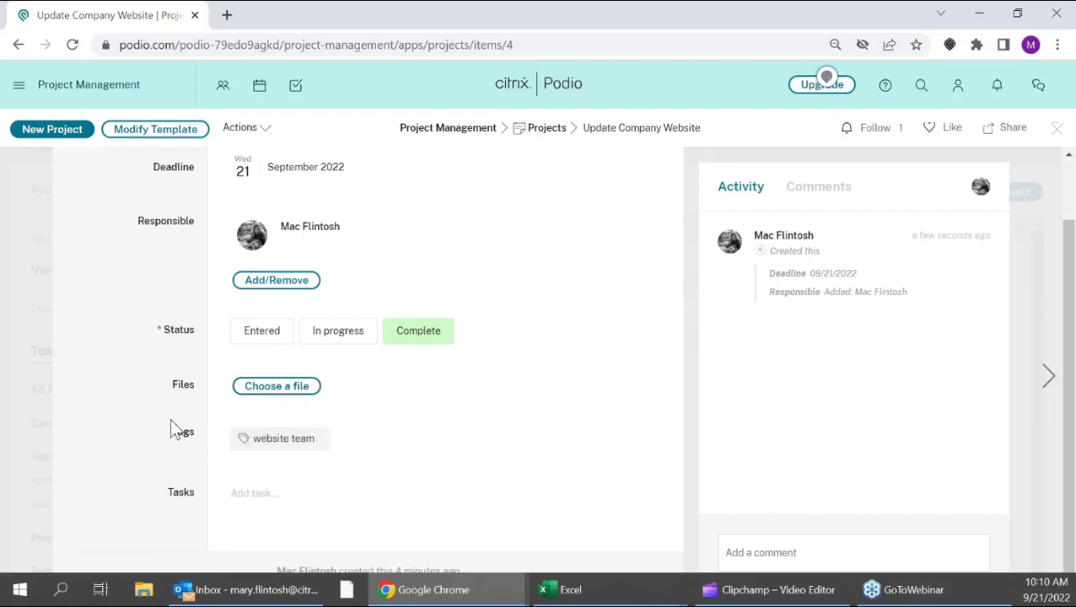
scroll(174, 430, "up", 1)
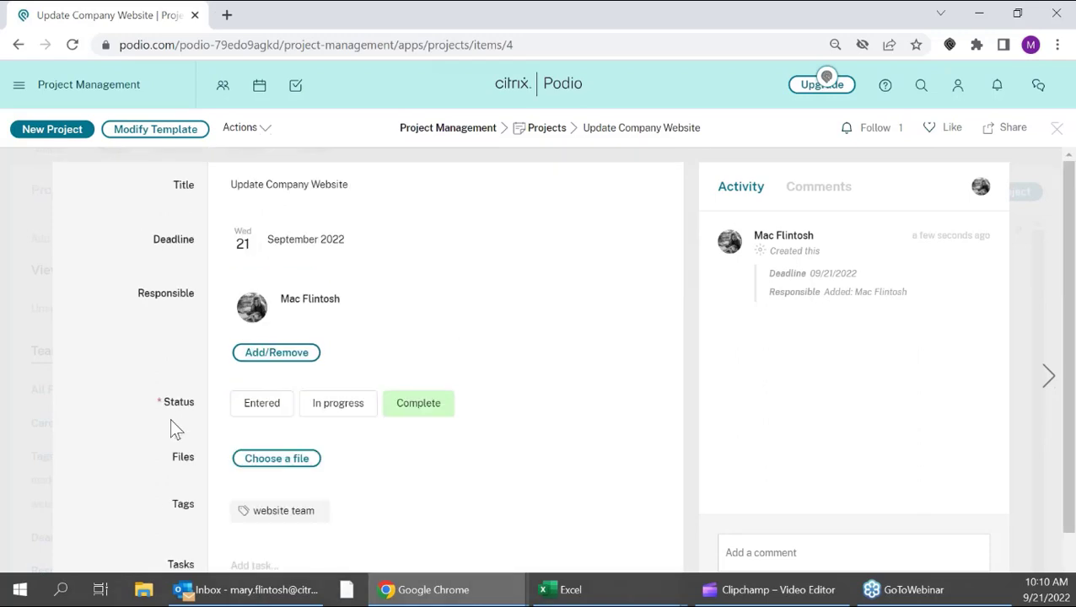
Step: Go to the Project Management workspace dashboard and dismiss its introduction banner
left_click(483, 138)
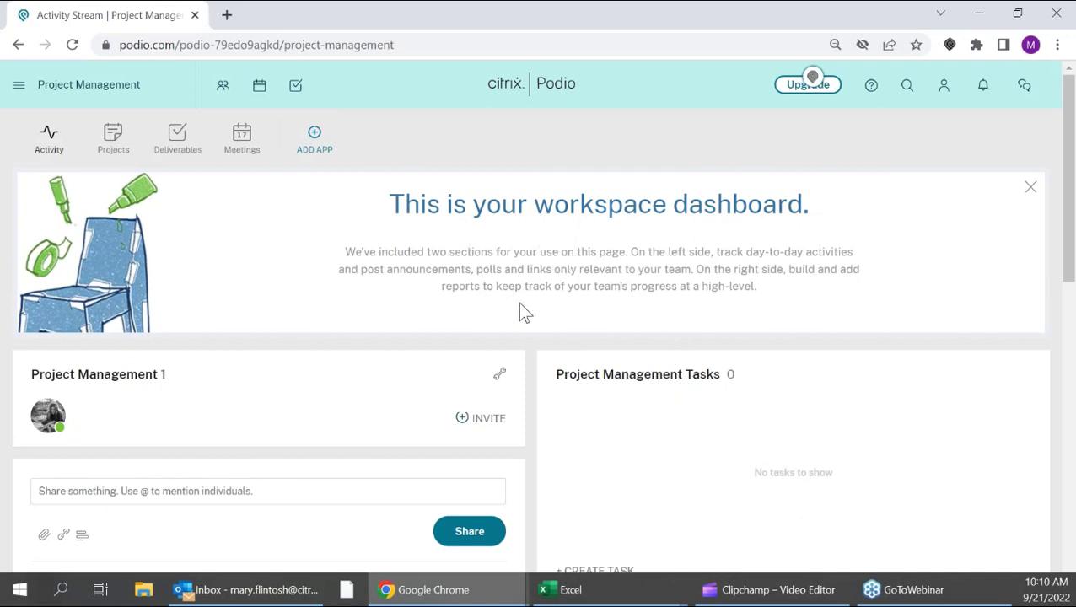
left_click(1031, 187)
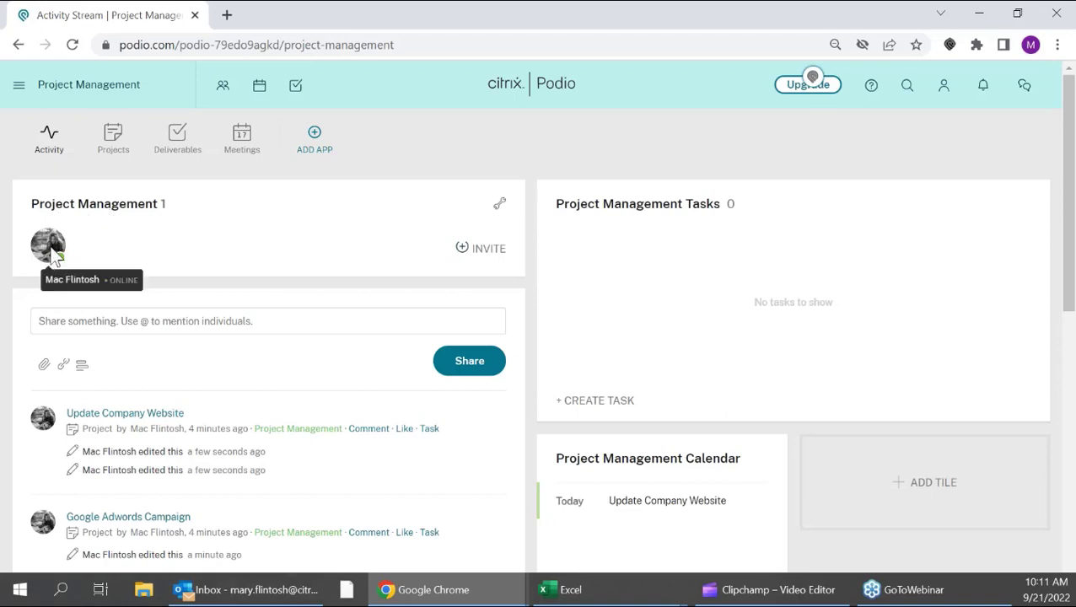
Step: Share the status 'team updates' in the workspace activity feed, correcting the typos first
left_click(138, 329)
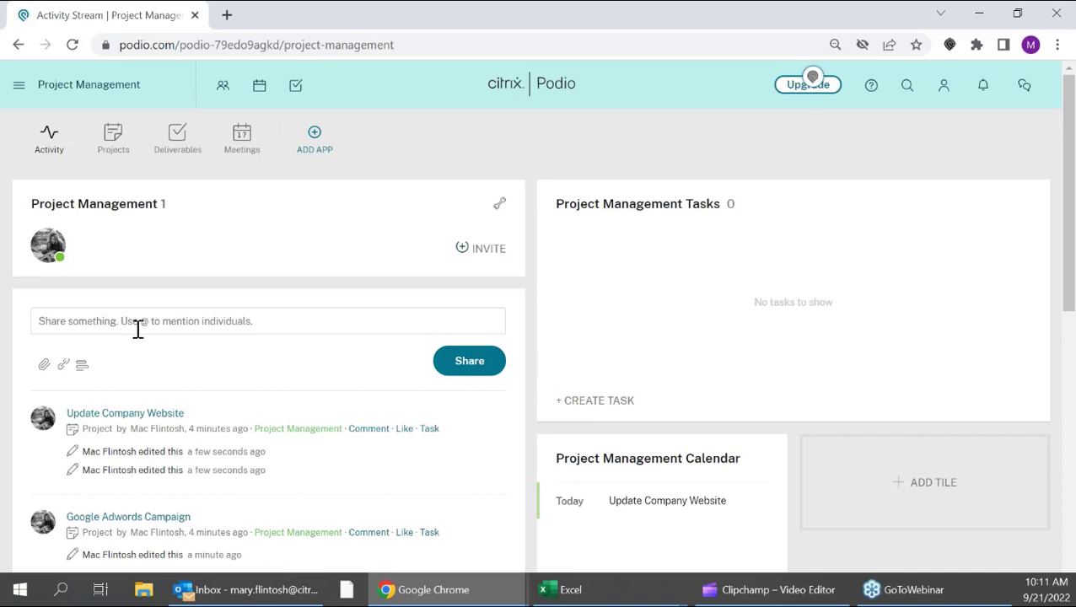
type("team ui\\pd")
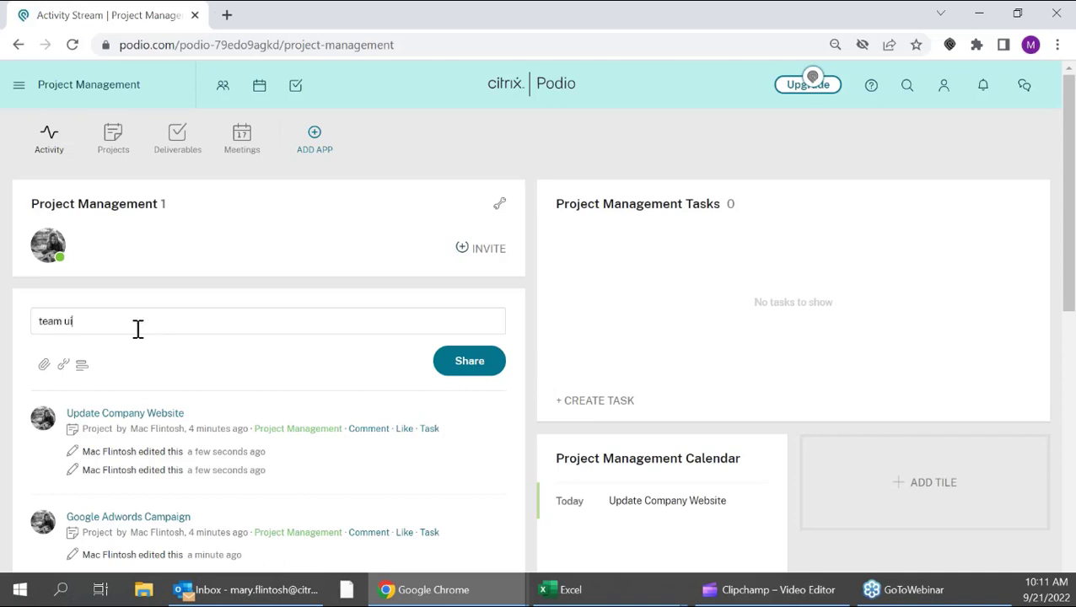
type("ates\\\\\\")
key("BackSpace")
key("BackSpace")
key("BackSpace")
key("BackSpace")
key("BackSpace")
key("BackSpace")
key("BackSpace")
key("BackSpace")
key("BackSpace")
key("BackSpace")
key("BackSpace")
type("pdates")
left_click(480, 375)
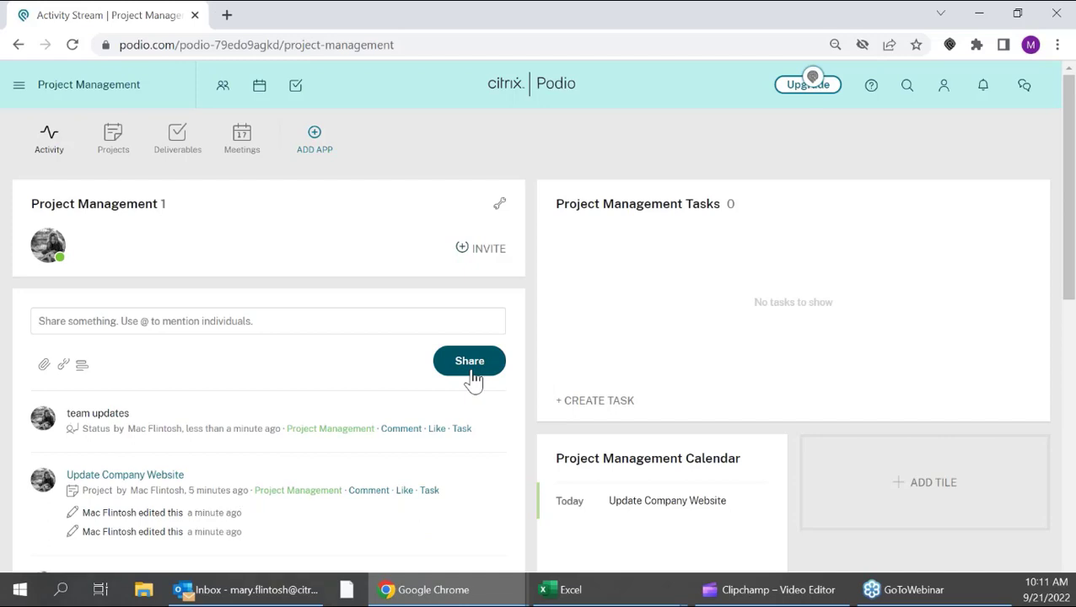
scroll(321, 468, "down", 1)
scroll(316, 456, "down", 3)
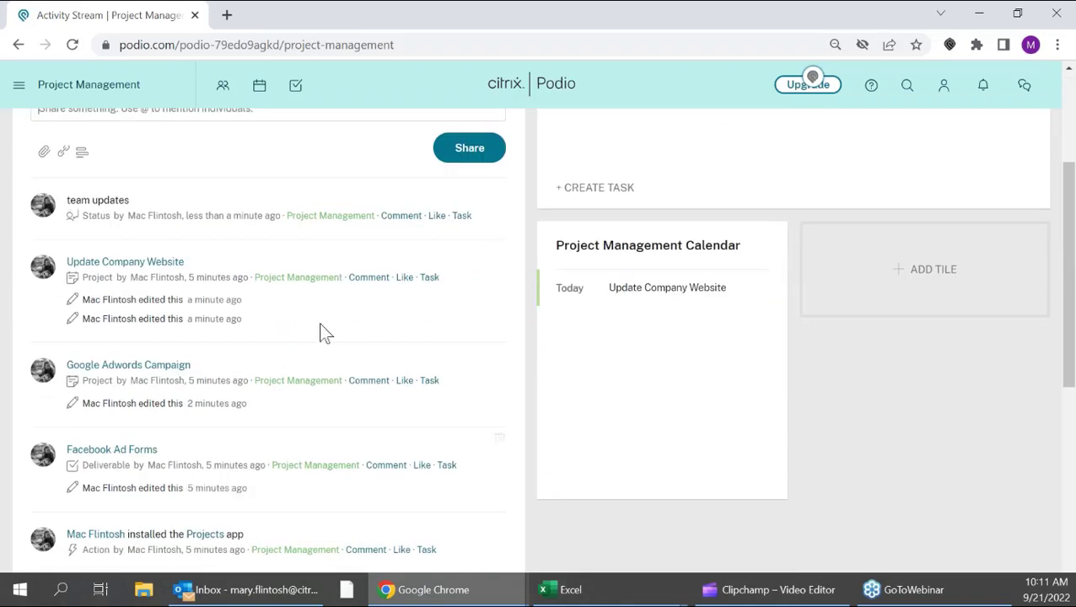
scroll(312, 329, "up", 2)
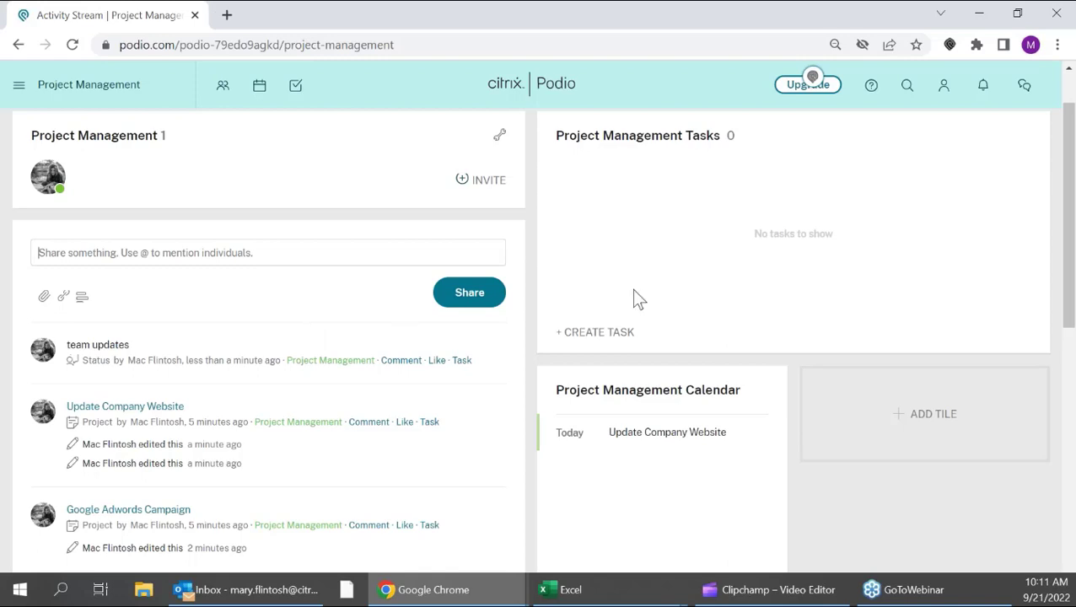
scroll(752, 276, "up", 1)
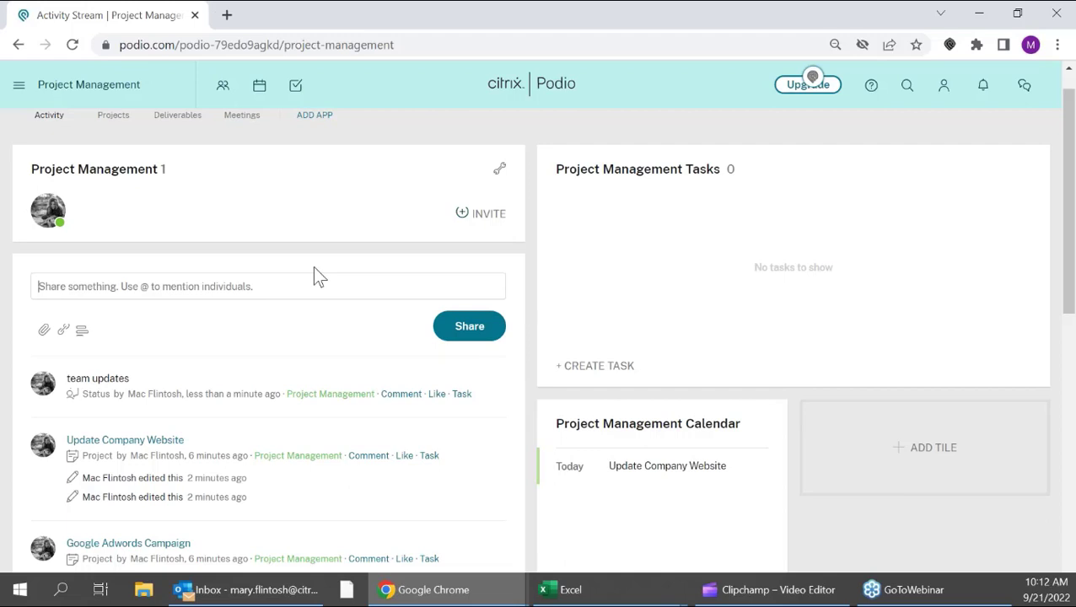
scroll(312, 267, "up", 1)
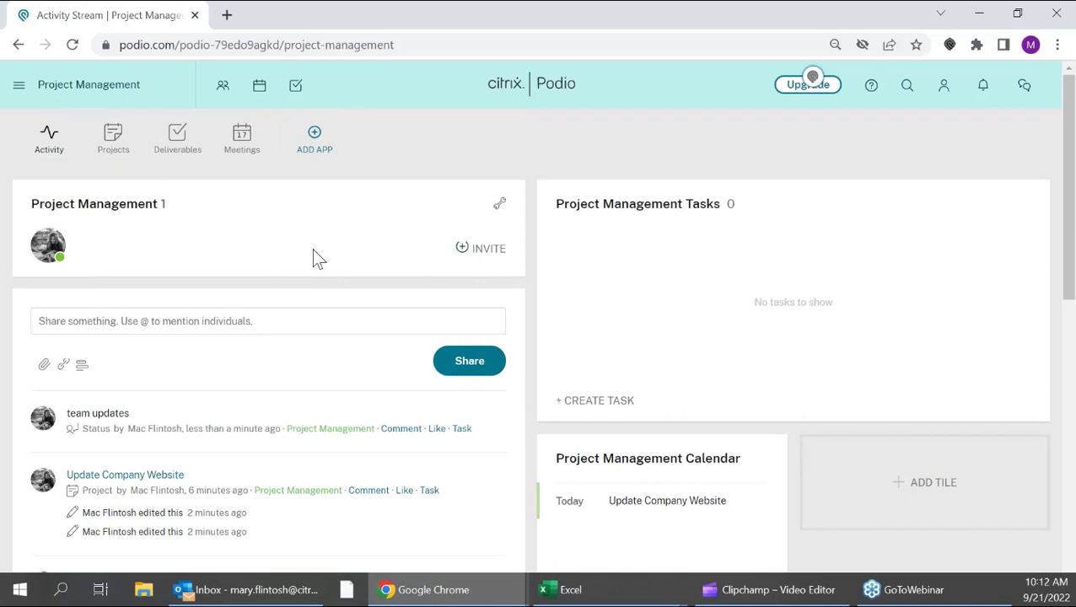
left_click(542, 100)
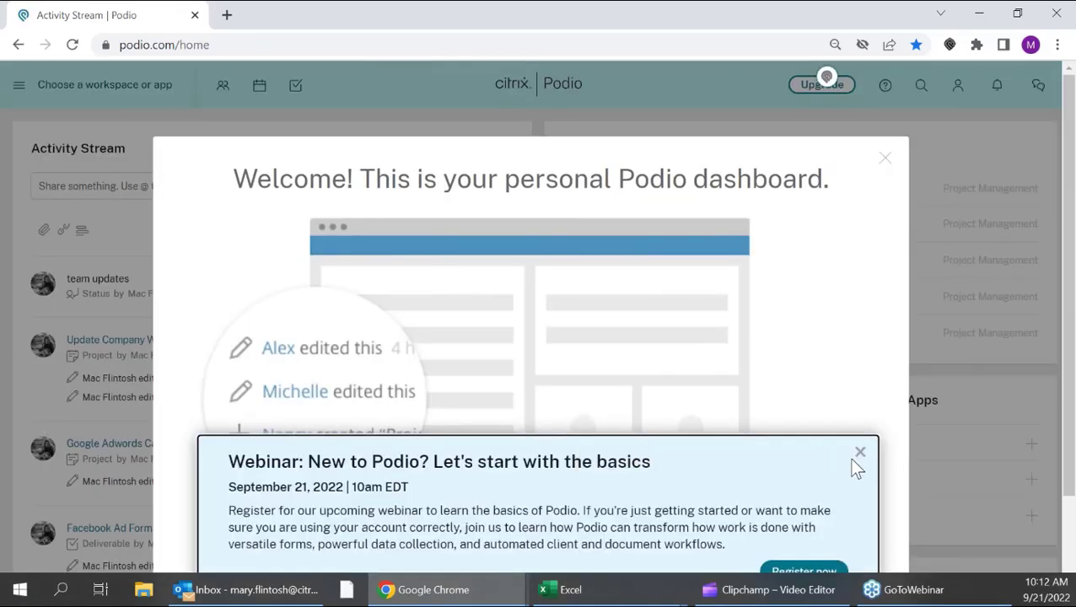
left_click(860, 454)
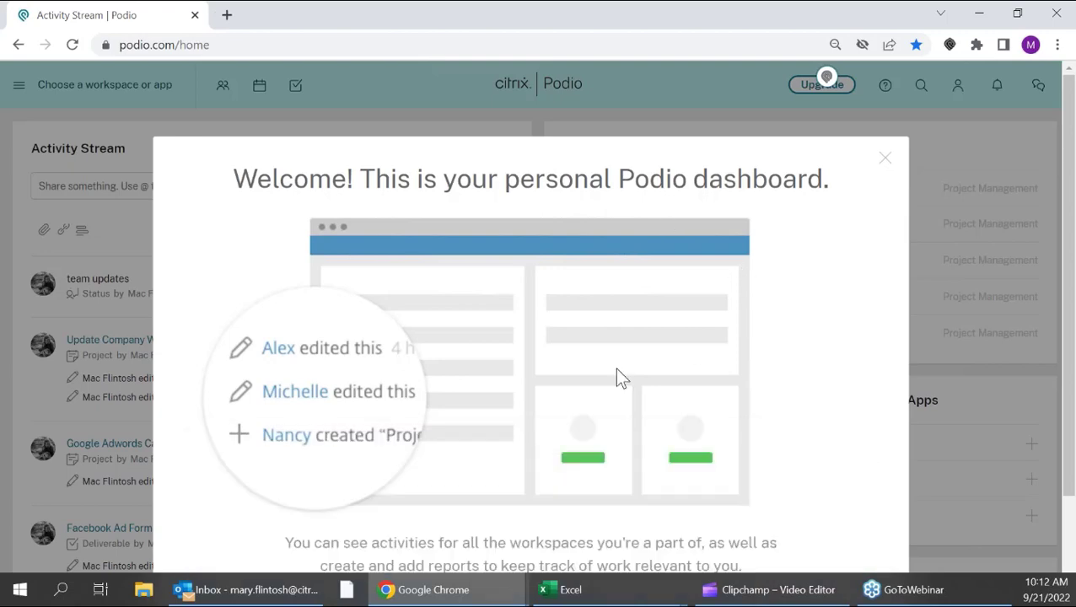
left_click(887, 164)
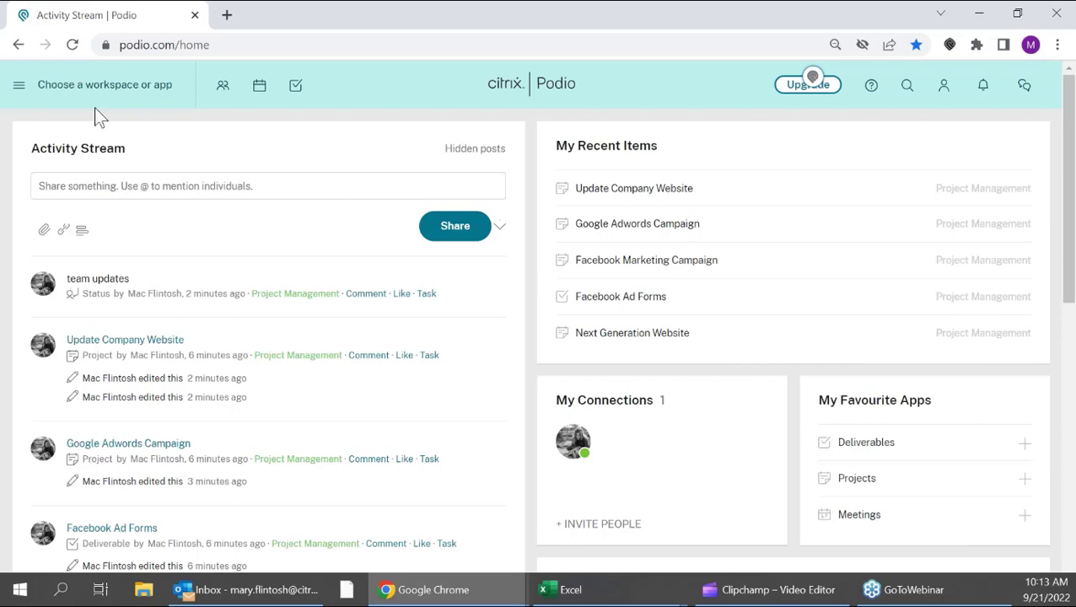
left_click(17, 46)
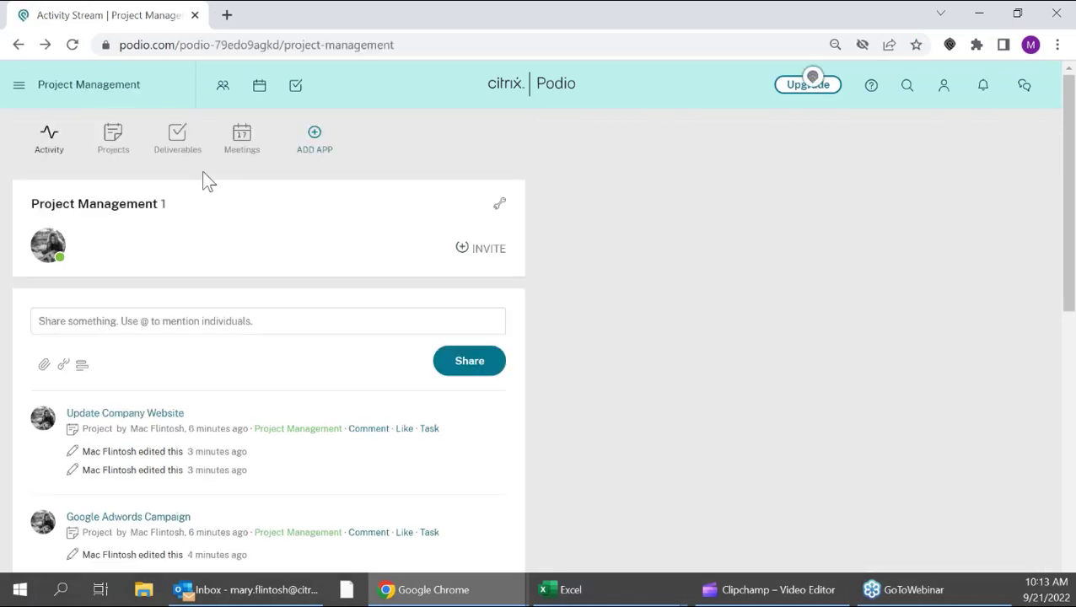
Step: Create a private workspace named 'Webinar Test' from the workspace list
left_click(100, 86)
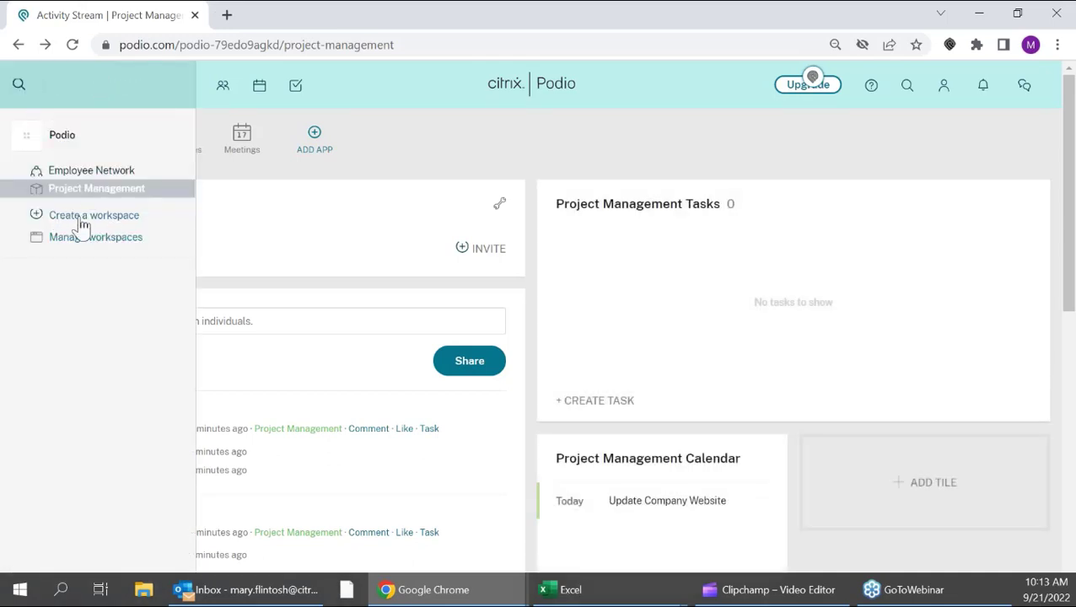
left_click(81, 221)
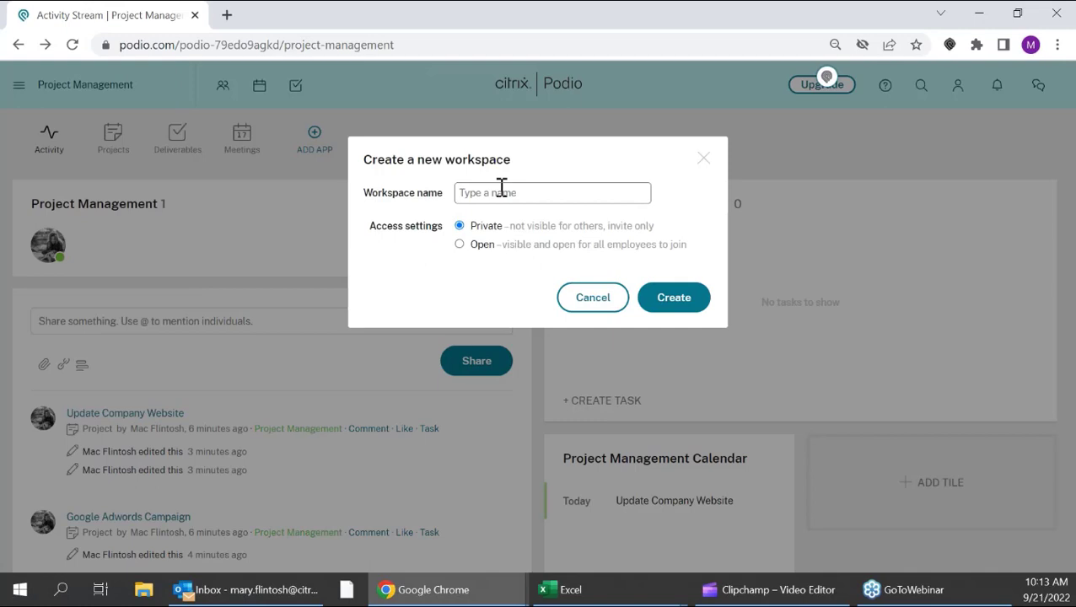
type("Webinar Test")
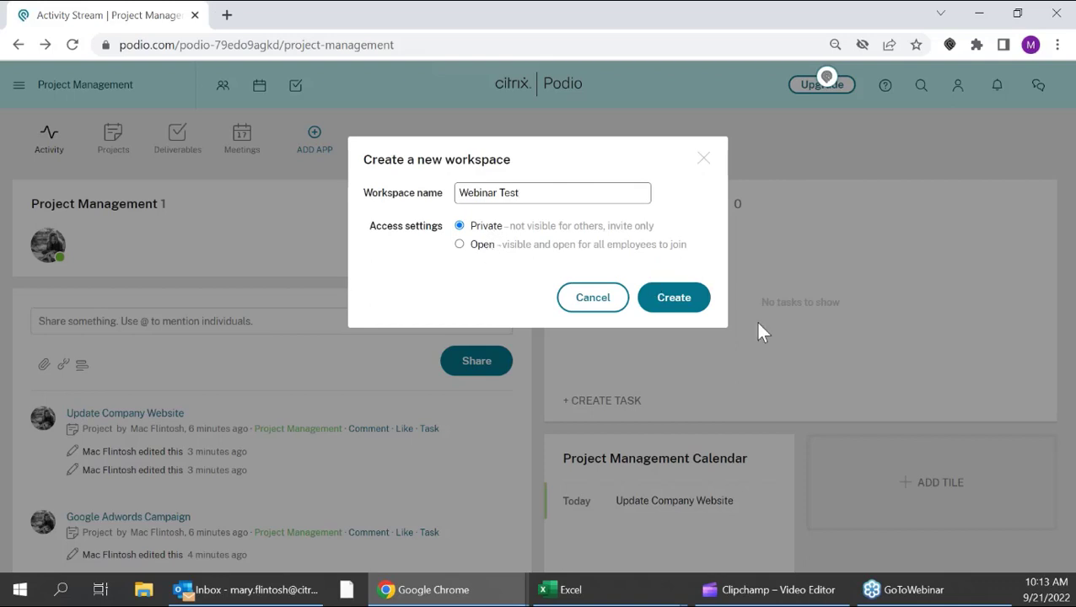
left_click(675, 301)
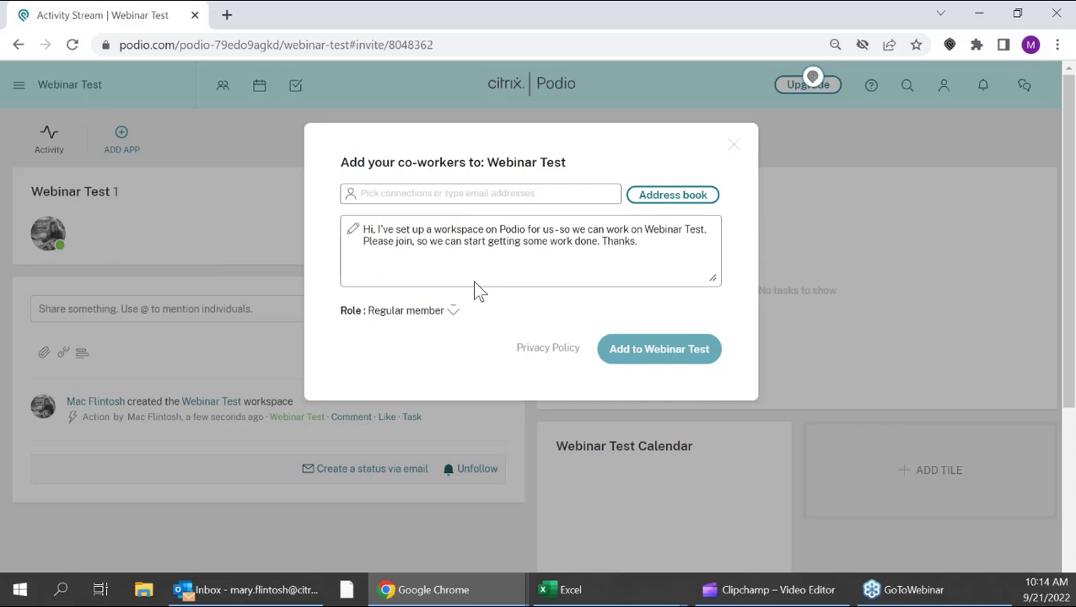
Step: Review the member role options, then close the co-worker invitation without inviting anyone
left_click(411, 312)
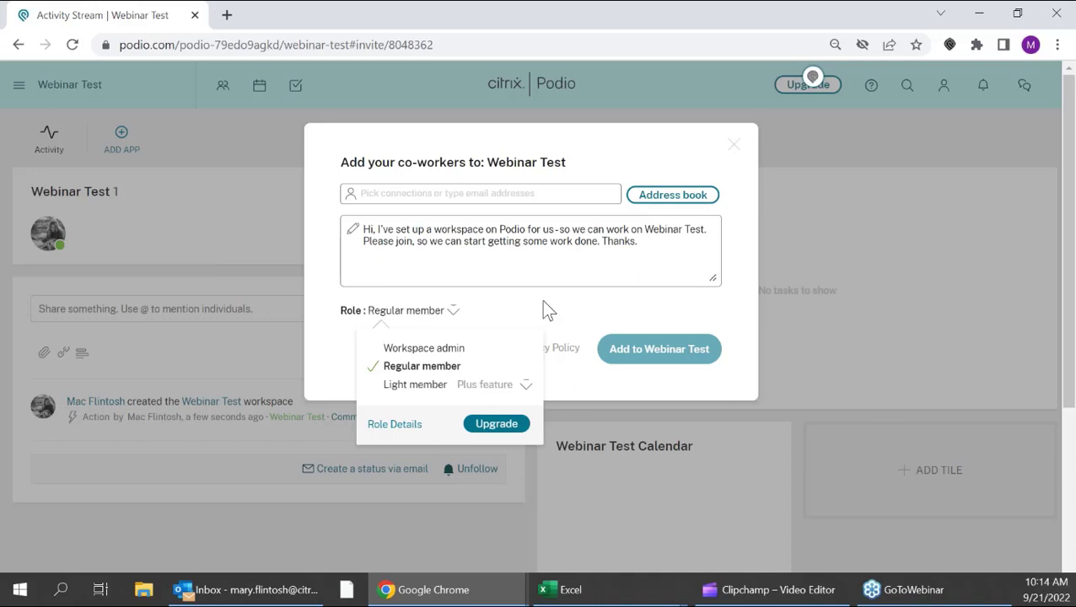
left_click(531, 312)
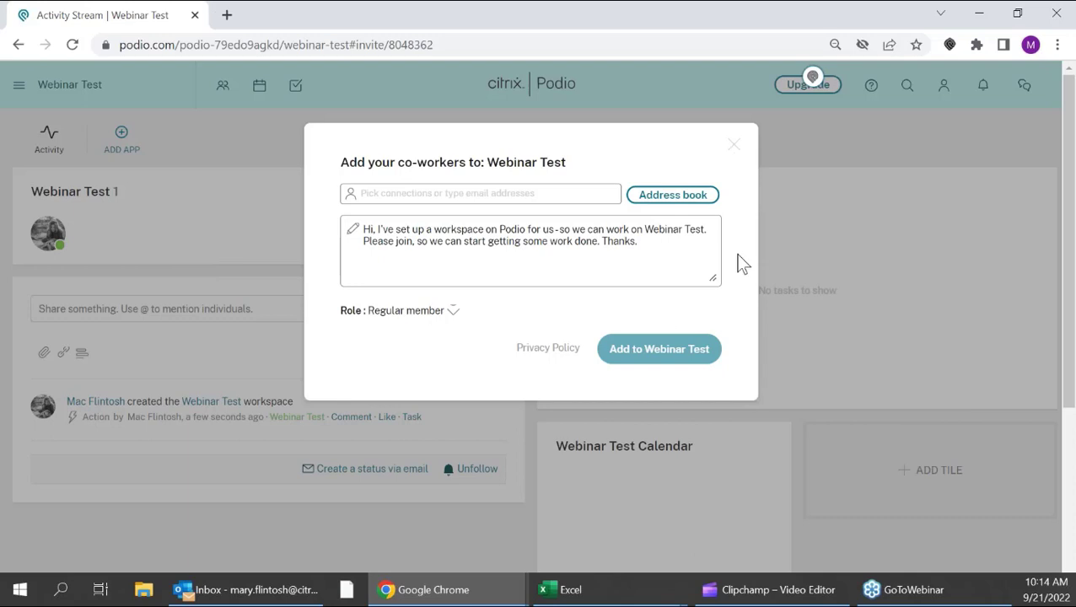
left_click(735, 146)
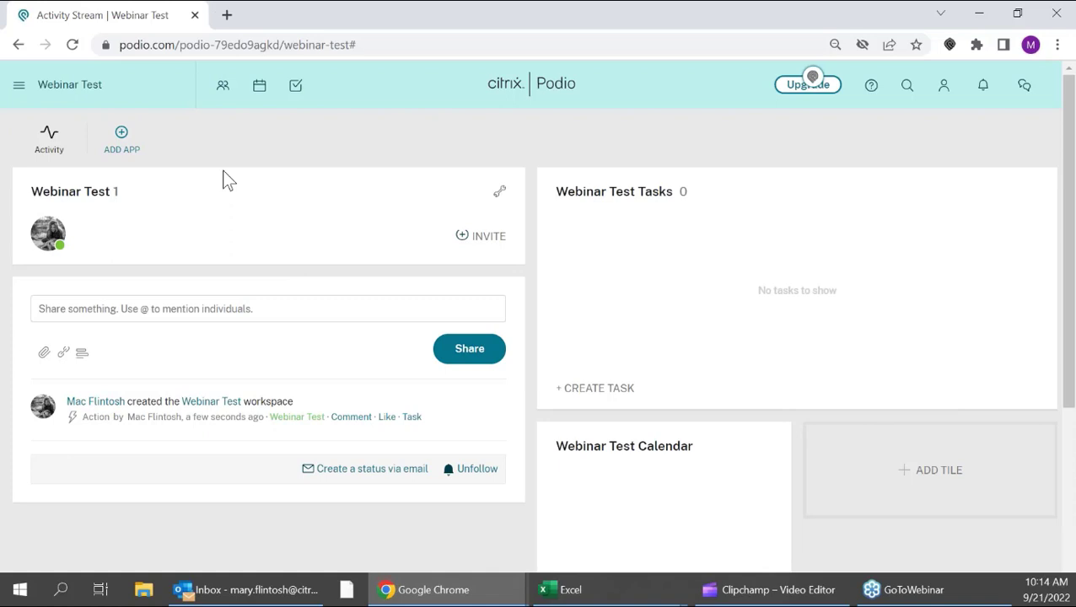
Step: Browse the App Market's predefined app templates, then go back to the Webinar Test workspace
left_click(123, 149)
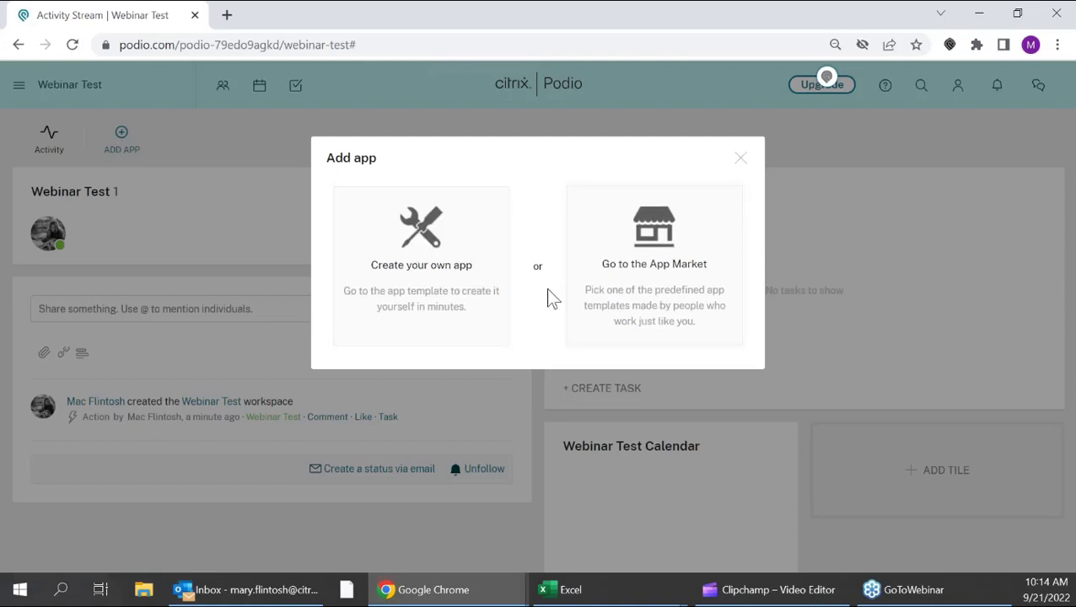
left_click(665, 287)
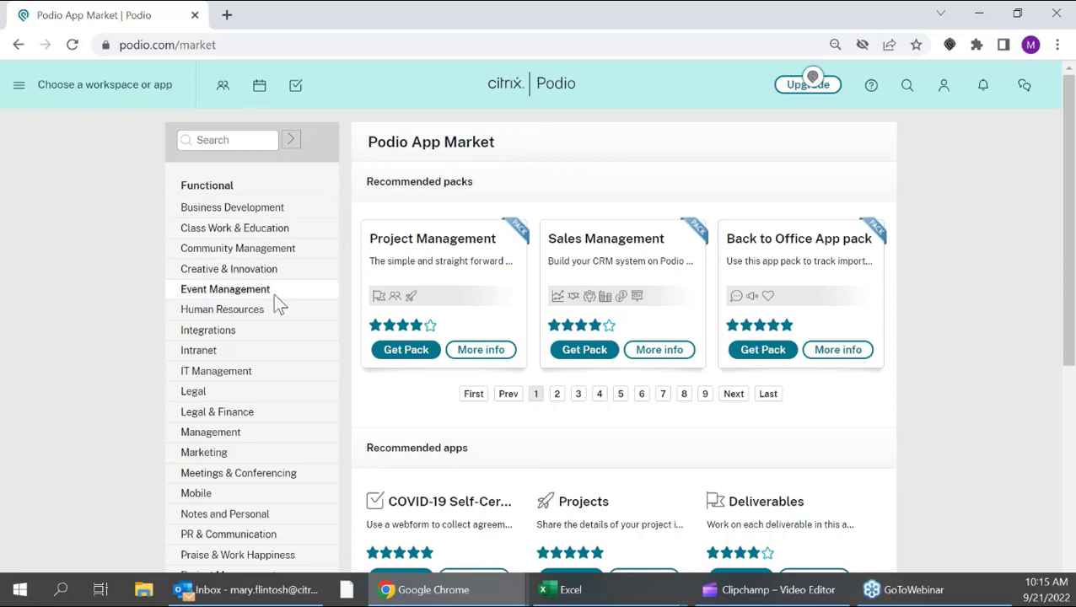
scroll(274, 296, "down", 5)
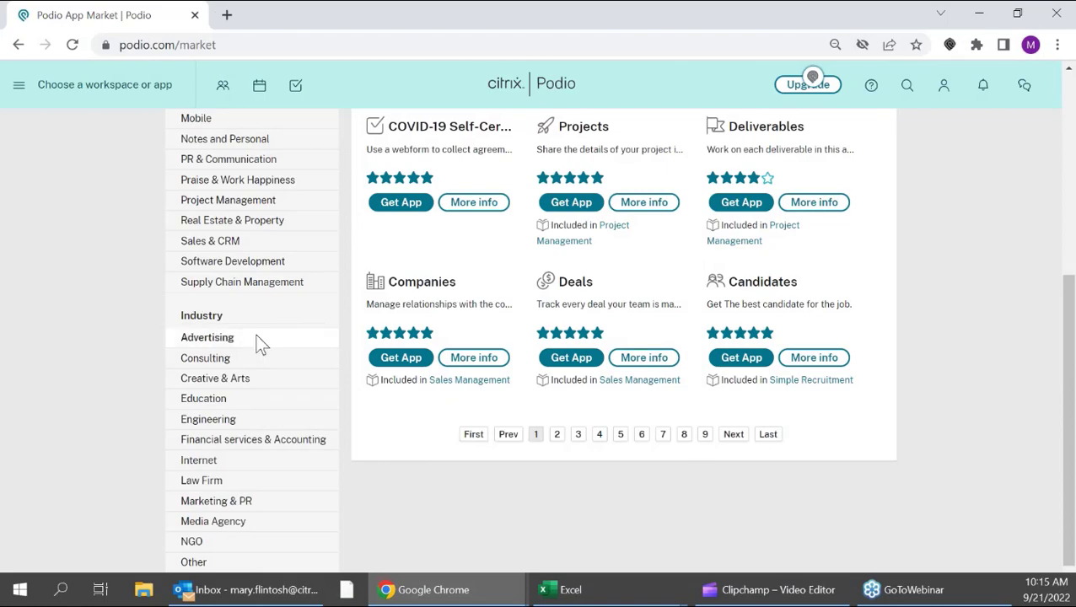
scroll(260, 342, "up", 5)
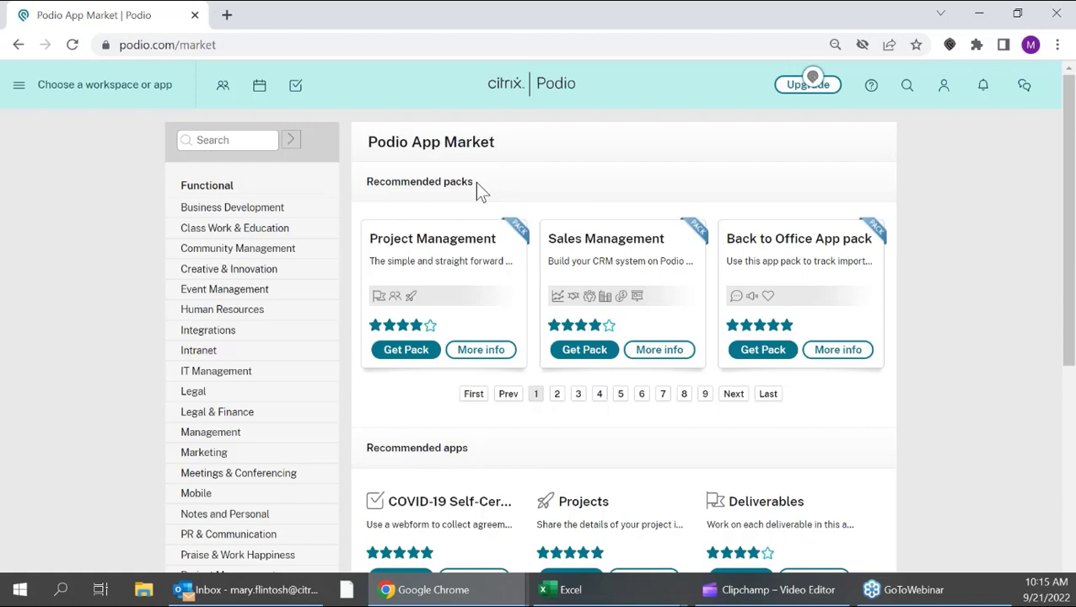
left_click(19, 46)
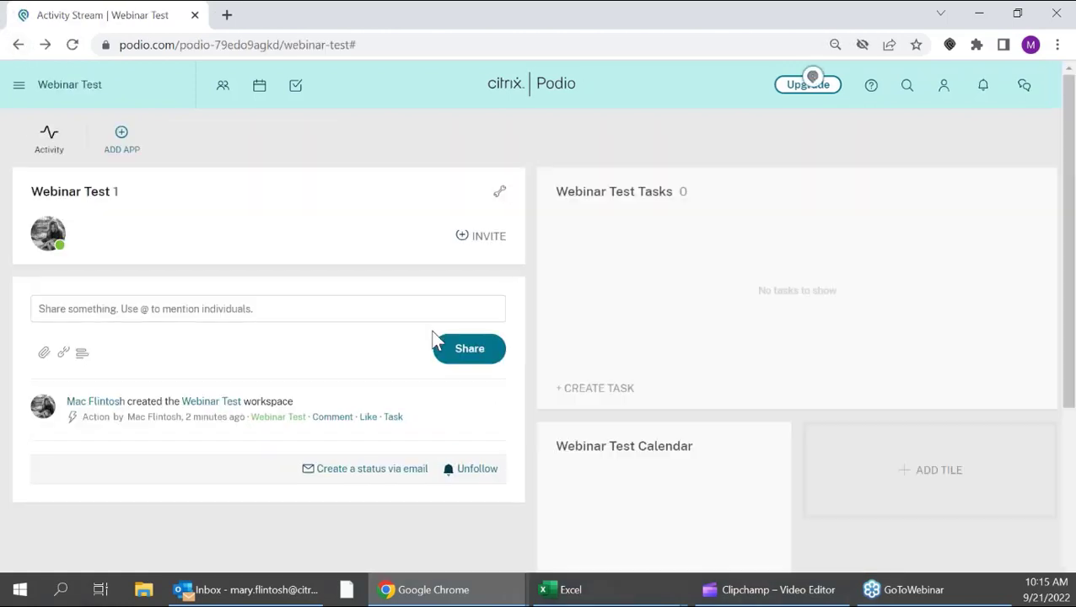
Step: Start a custom app named 'webinar projects' with item name 'project'
left_click(118, 147)
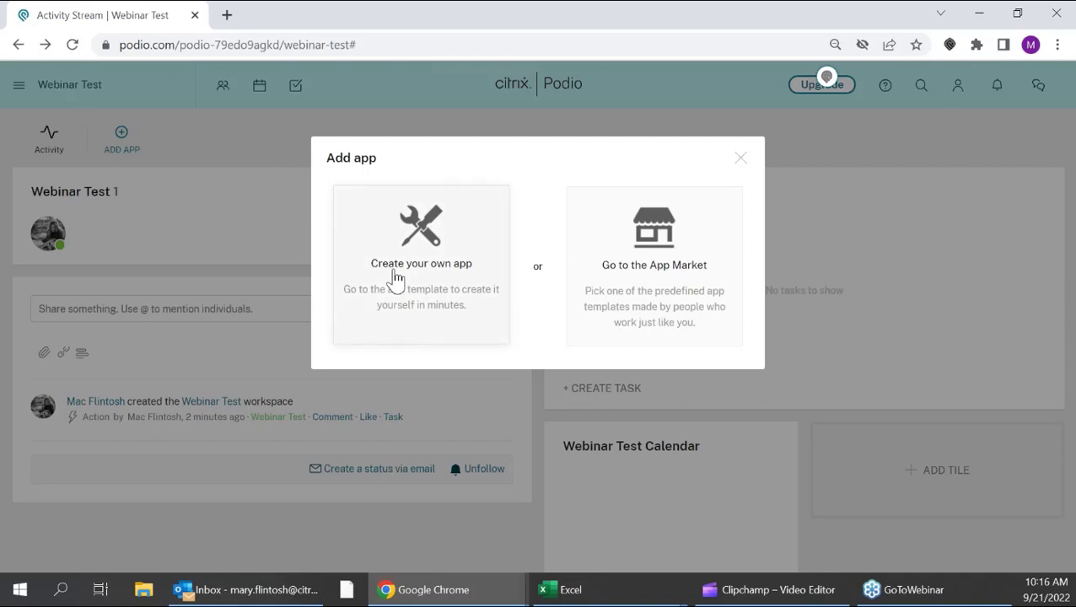
left_click(396, 279)
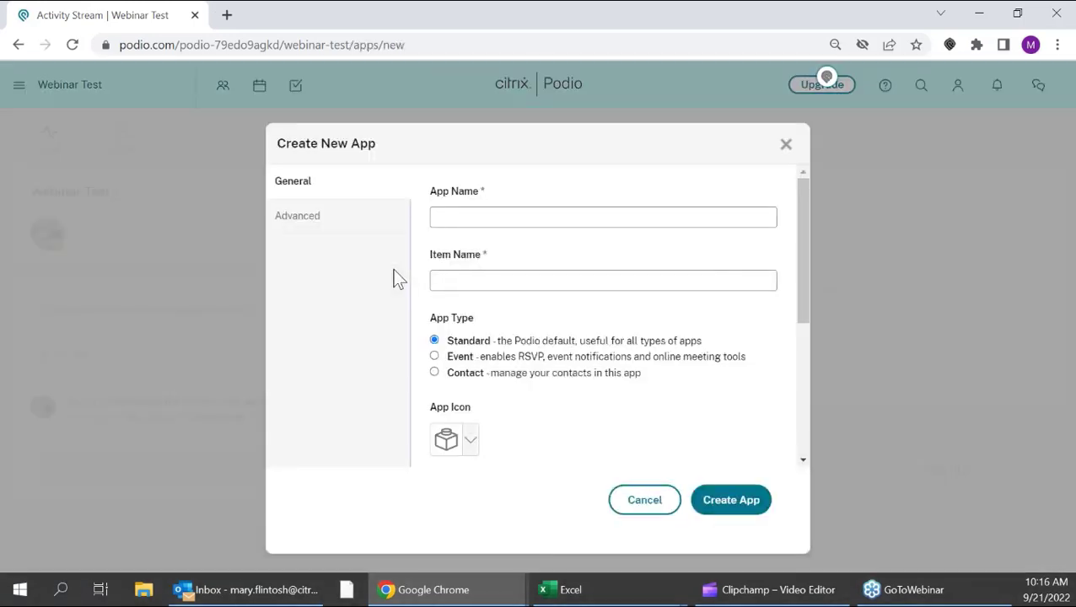
type("webinar projects")
left_click(472, 277)
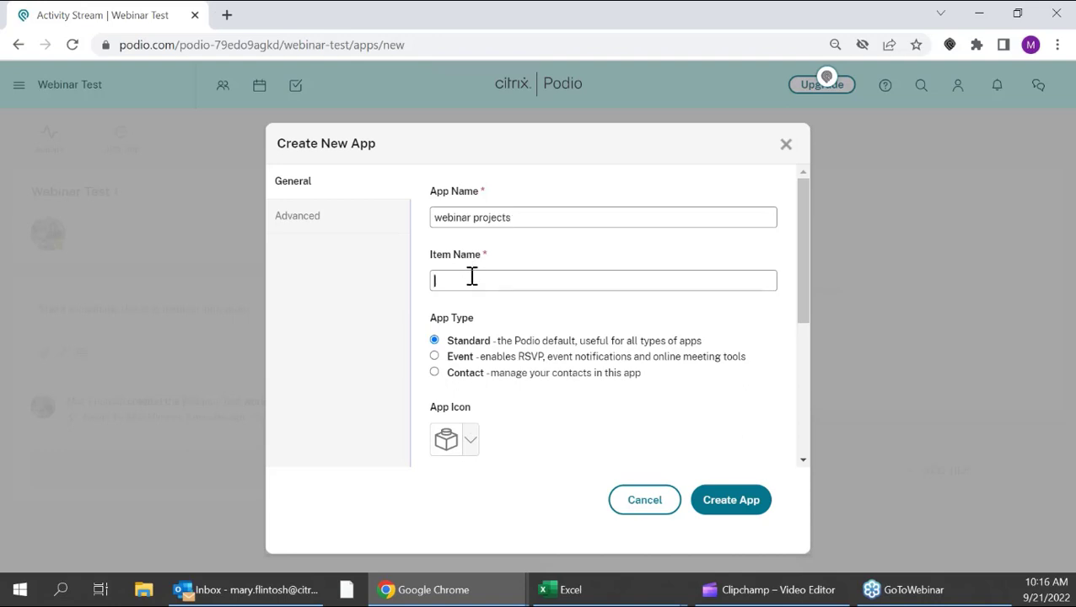
type("project")
Step: Give the app a key icon and create it
left_click(310, 236)
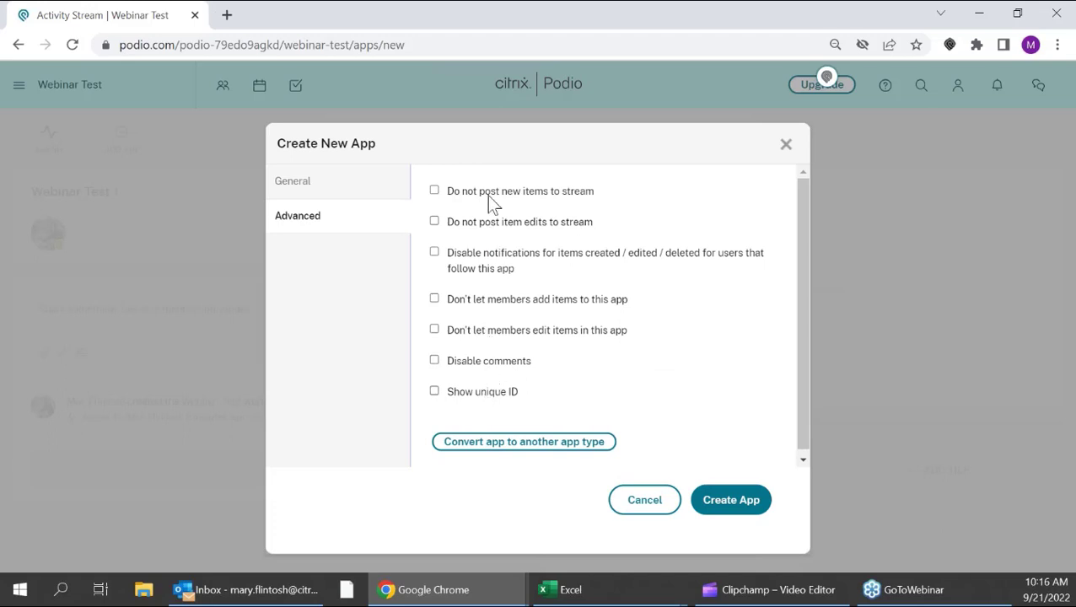
left_click(344, 193)
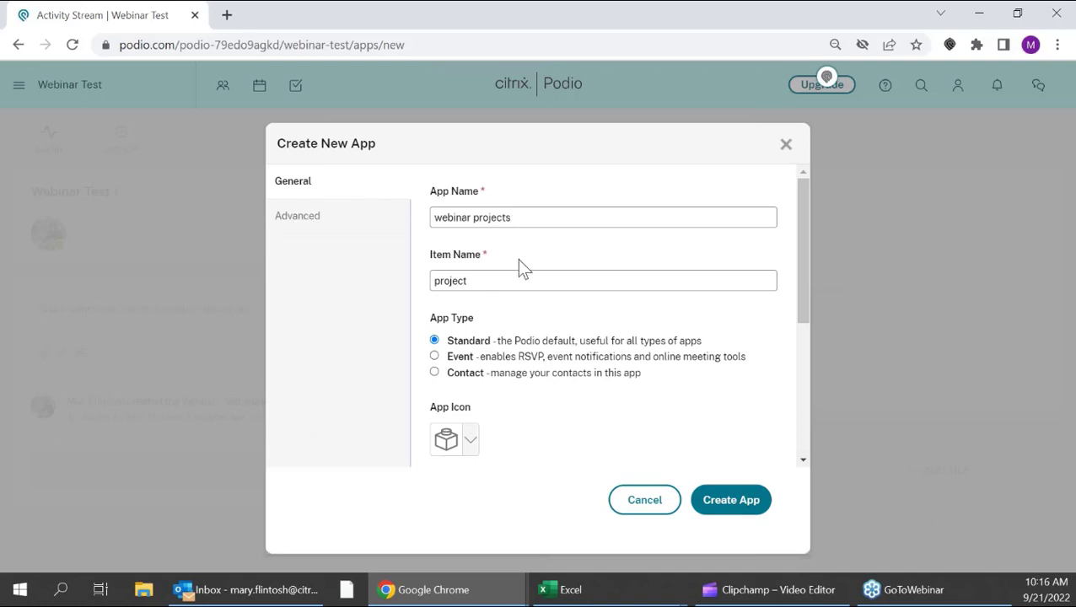
scroll(510, 345, "down", 1)
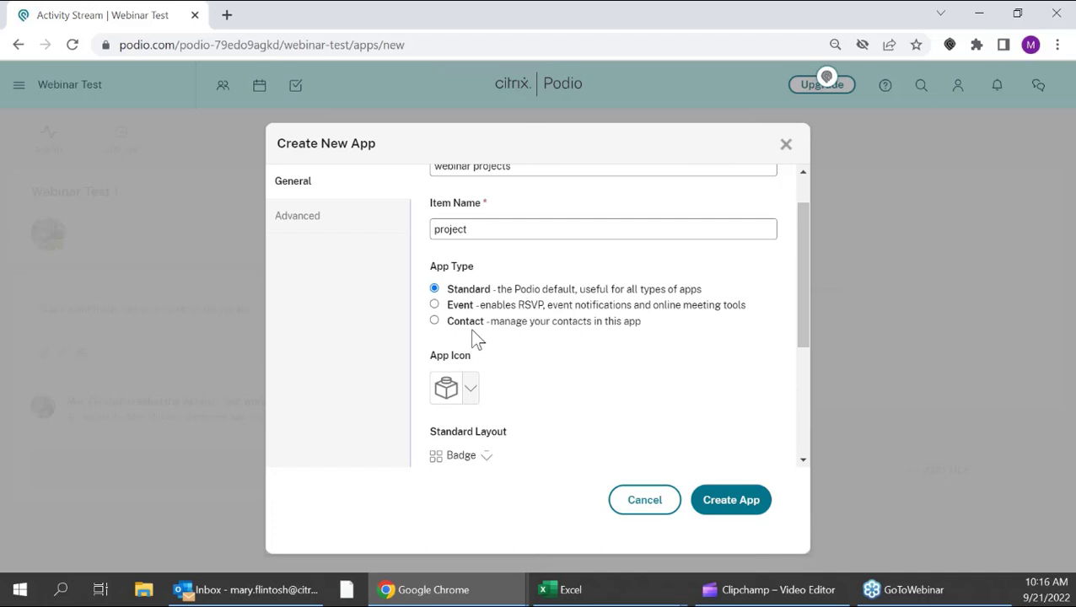
scroll(498, 390, "down", 2)
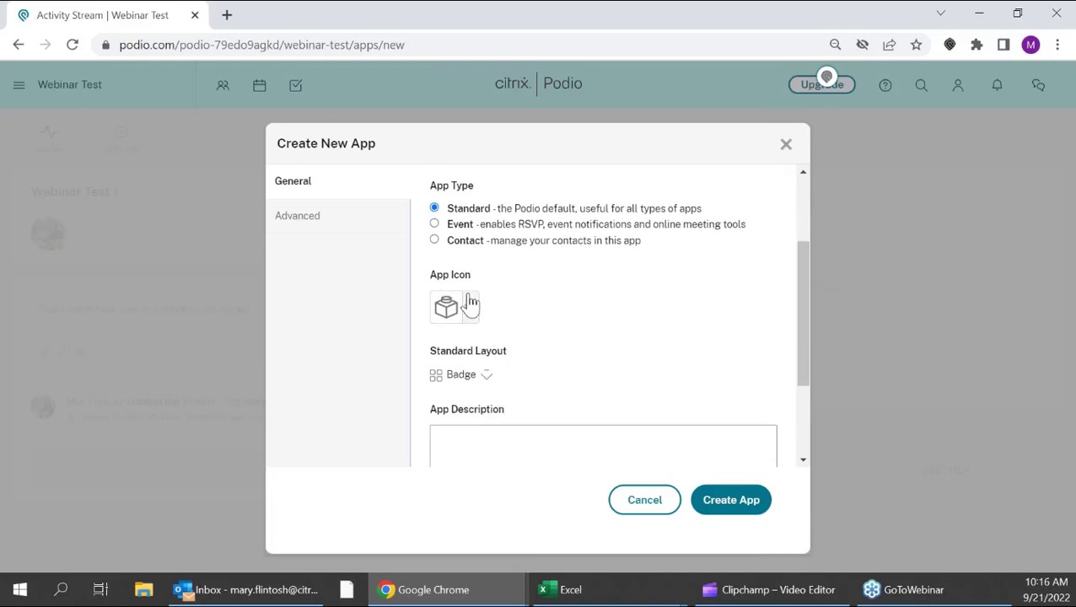
left_click(471, 309)
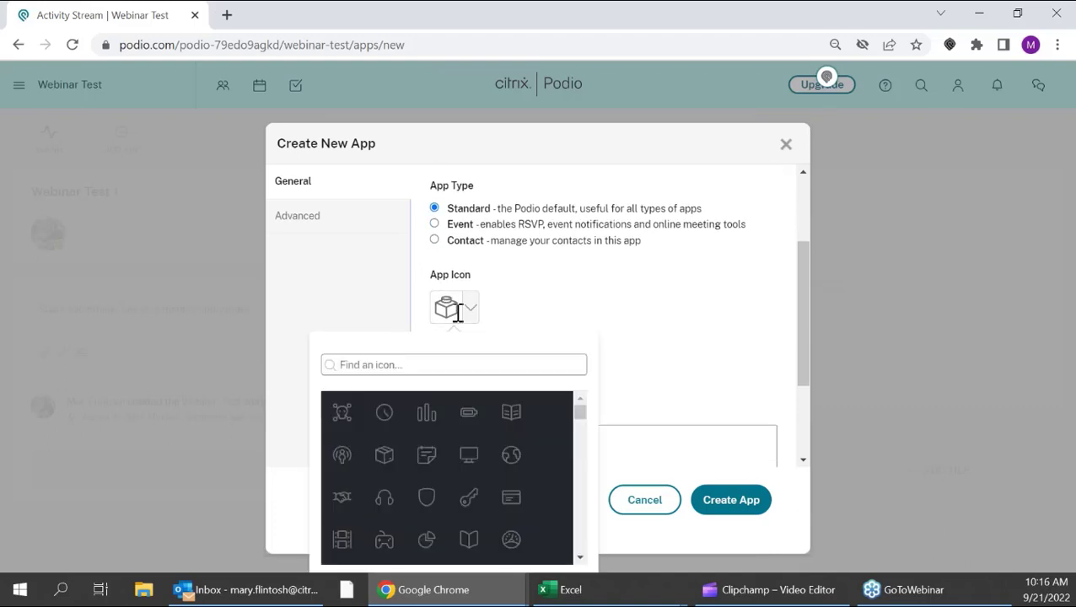
left_click(465, 499)
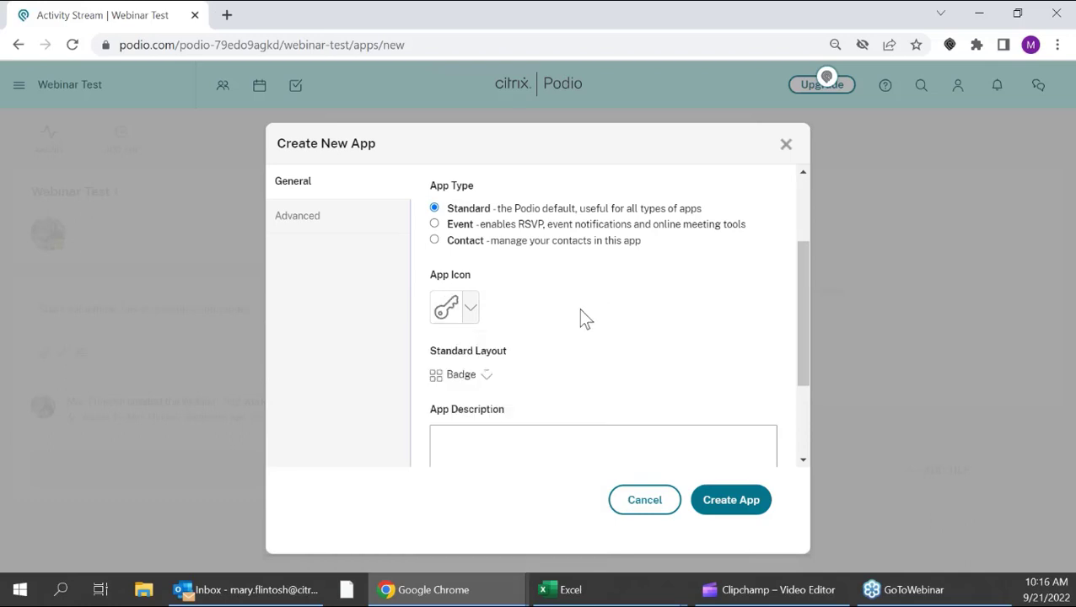
scroll(574, 310, "down", 1)
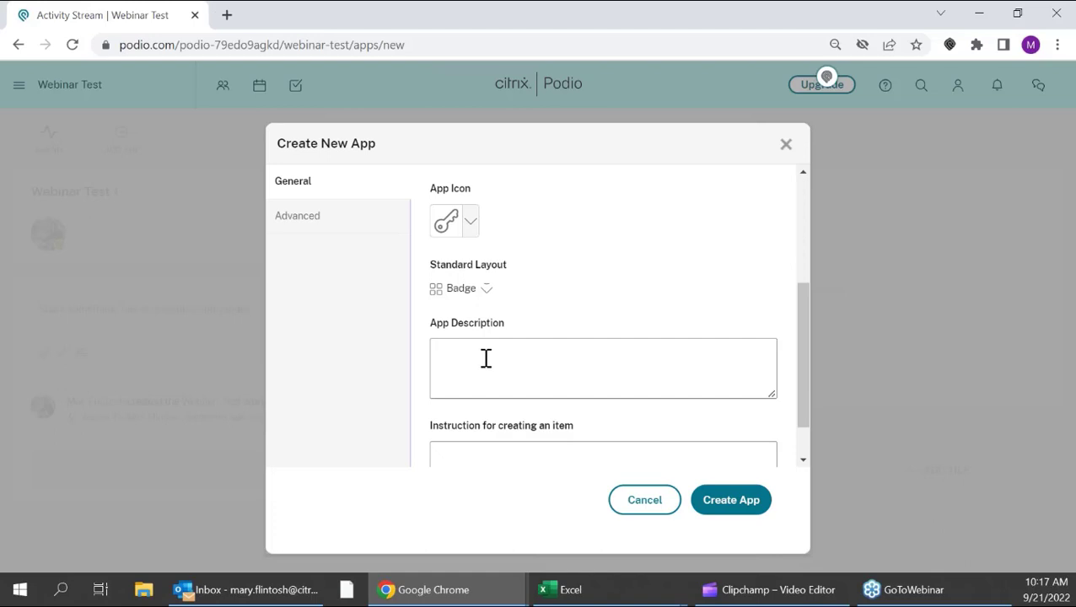
scroll(551, 325, "down", 1)
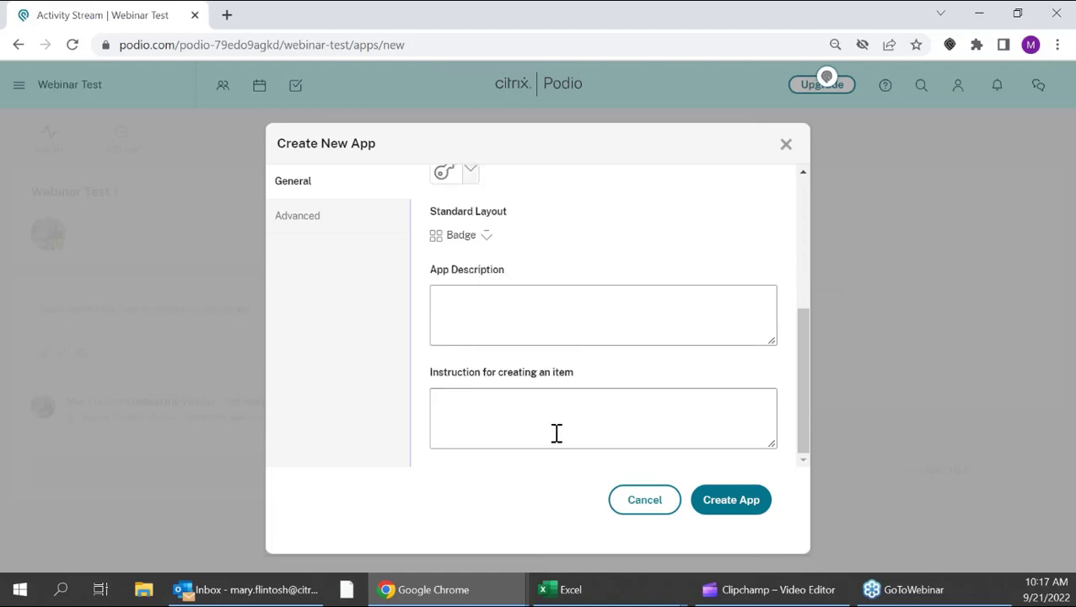
left_click(733, 501)
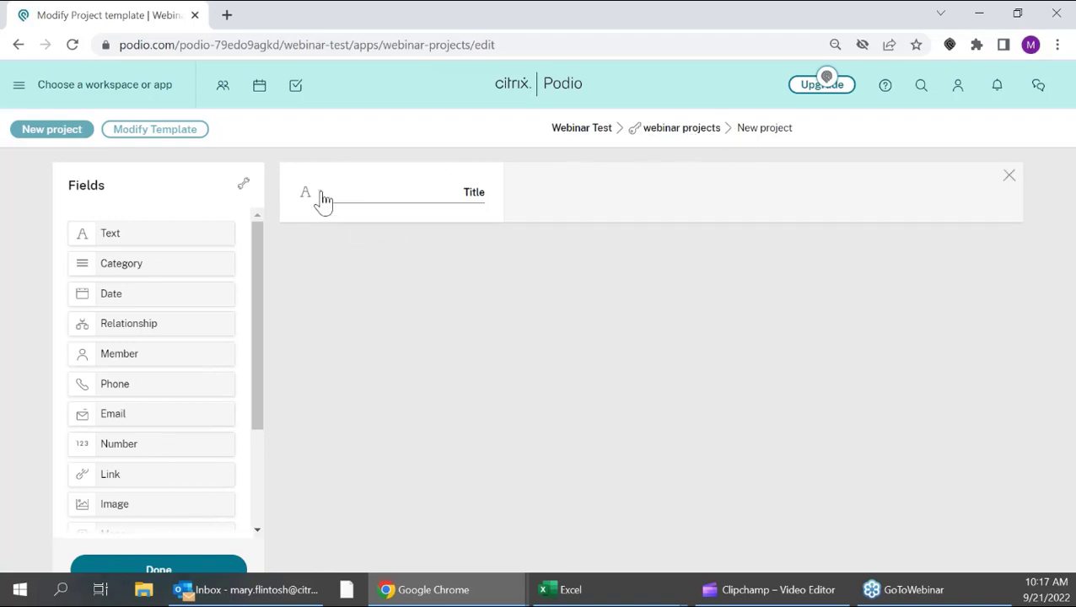
Step: Relabel the Title field 'Project Name', keeping it single-line and not required
left_click(460, 195)
key("Delete")
key("Delete")
key("Delete")
key("Delete")
key("Delete")
type("Project Name")
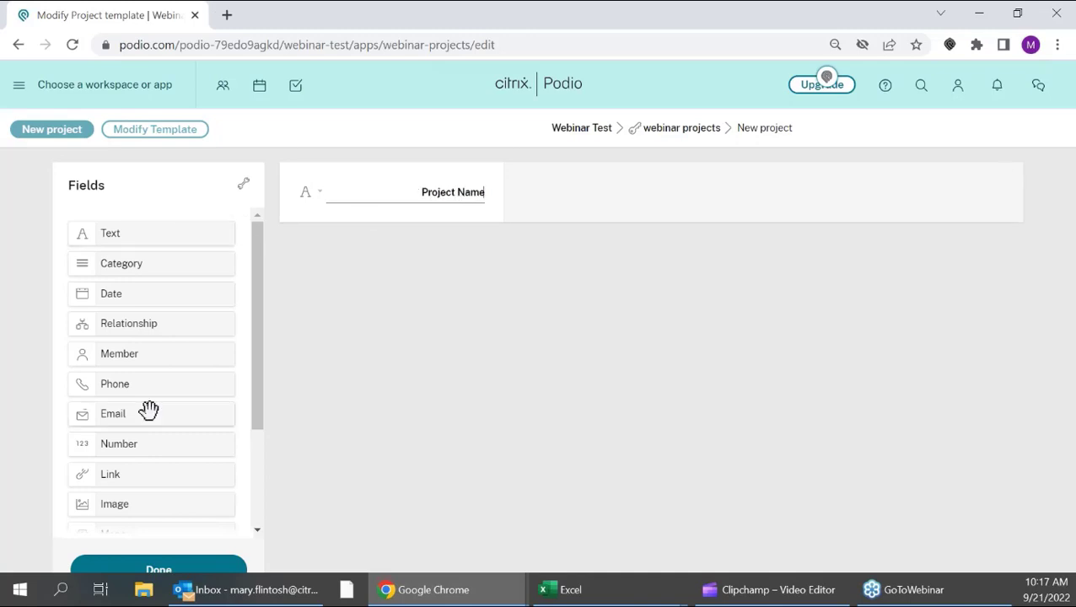
left_click(326, 195)
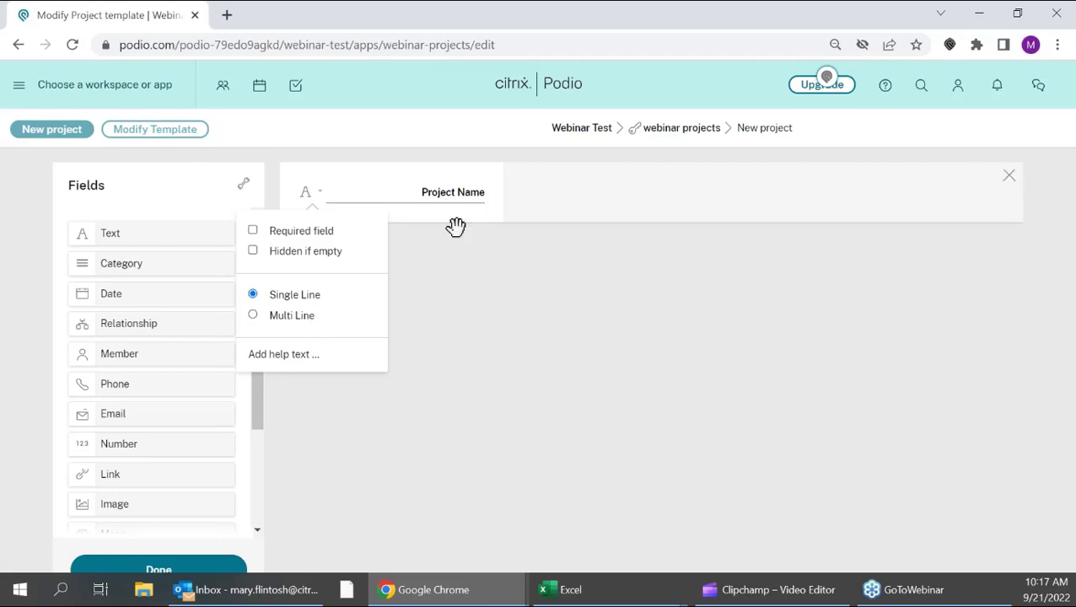
left_click(463, 278)
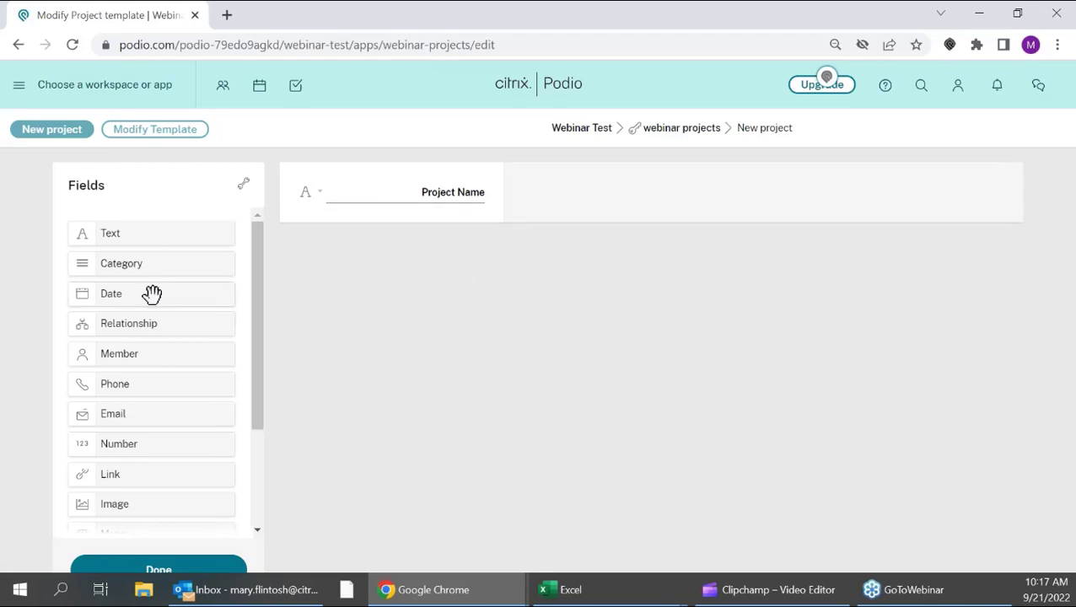
Step: Add a date field labelled 'Project Date' below Project Name, with time entry hidden
left_click_drag(152, 293, 334, 260)
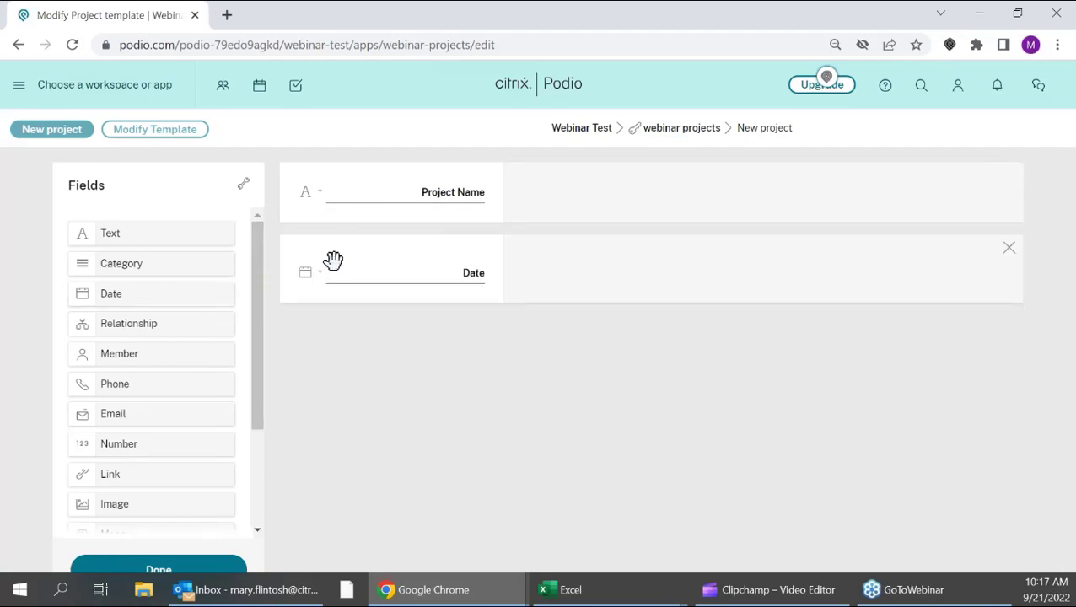
left_click(322, 275)
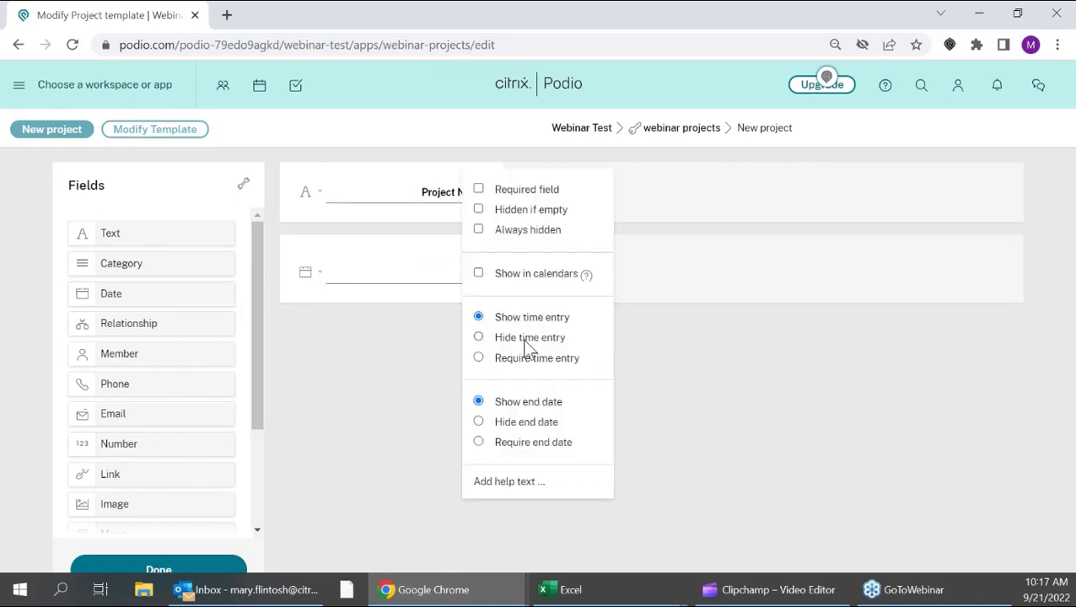
left_click(479, 337)
left_click(407, 345)
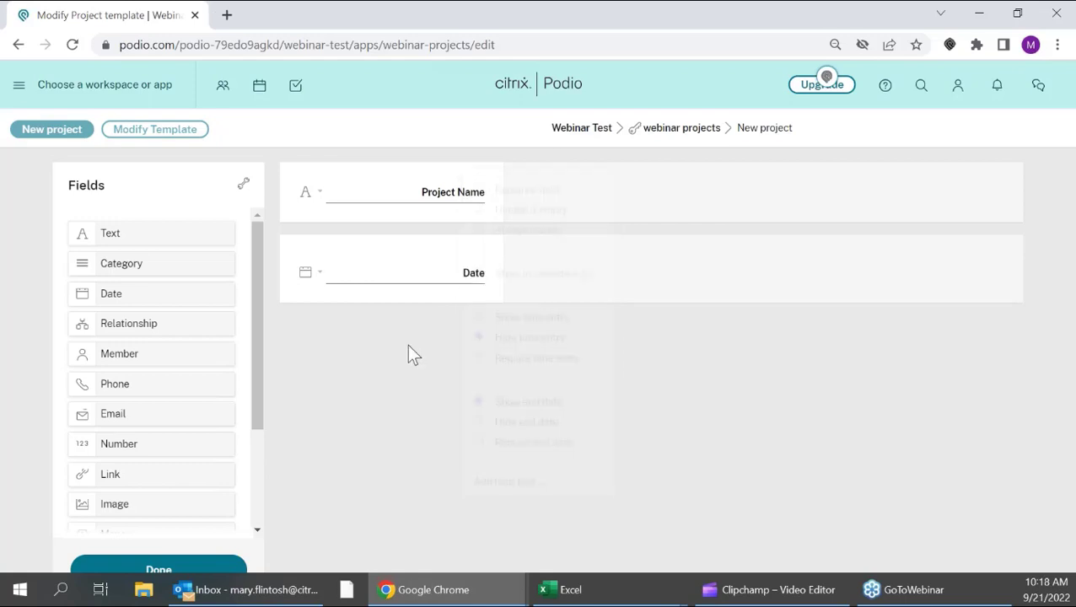
left_click(445, 271)
type("Project")
Step: Add a category field below Project Date and label it 'Project Type'
left_click_drag(159, 264, 278, 334)
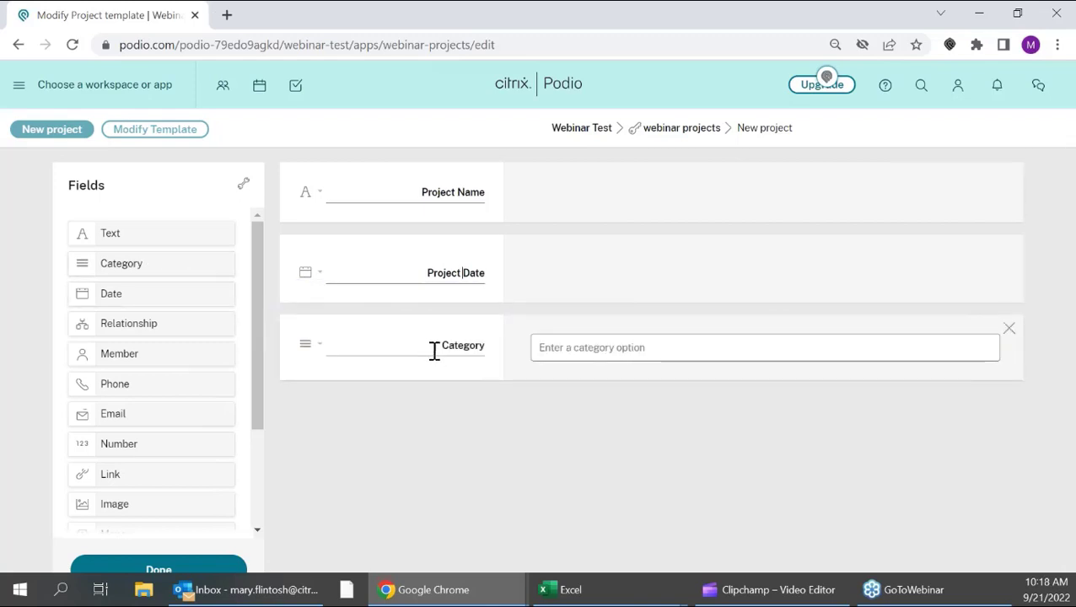
left_click(434, 350)
key("Delete")
key("Delete")
key("Delete")
key("Delete")
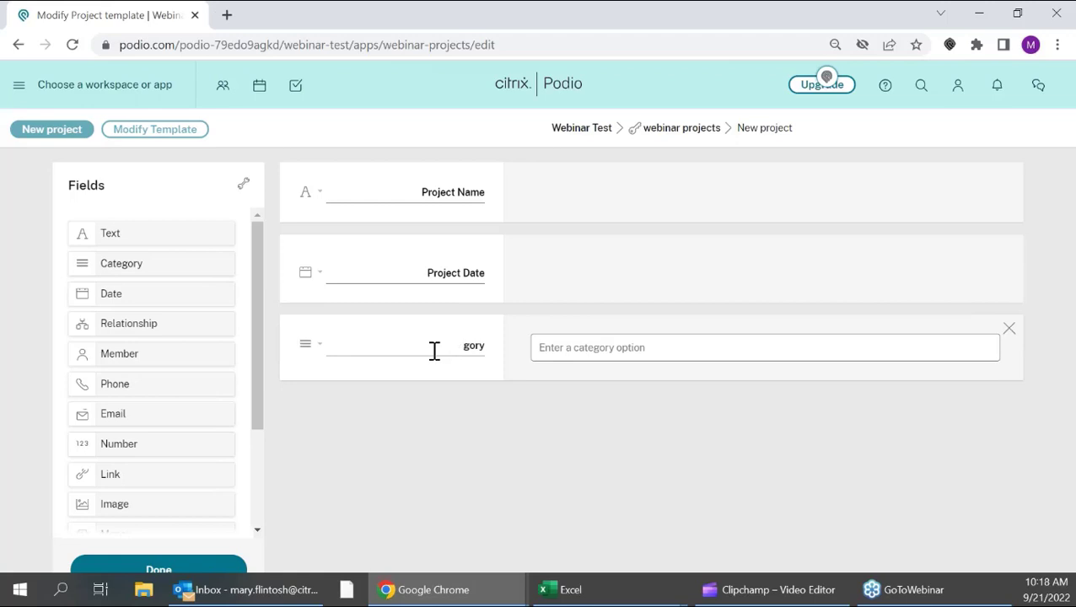
key("Delete")
key("Delete")
key("Delete")
key("Delete")
type("Project Type")
Step: Give Project Type the options alpha, beta, gamma and delta
left_click(590, 354)
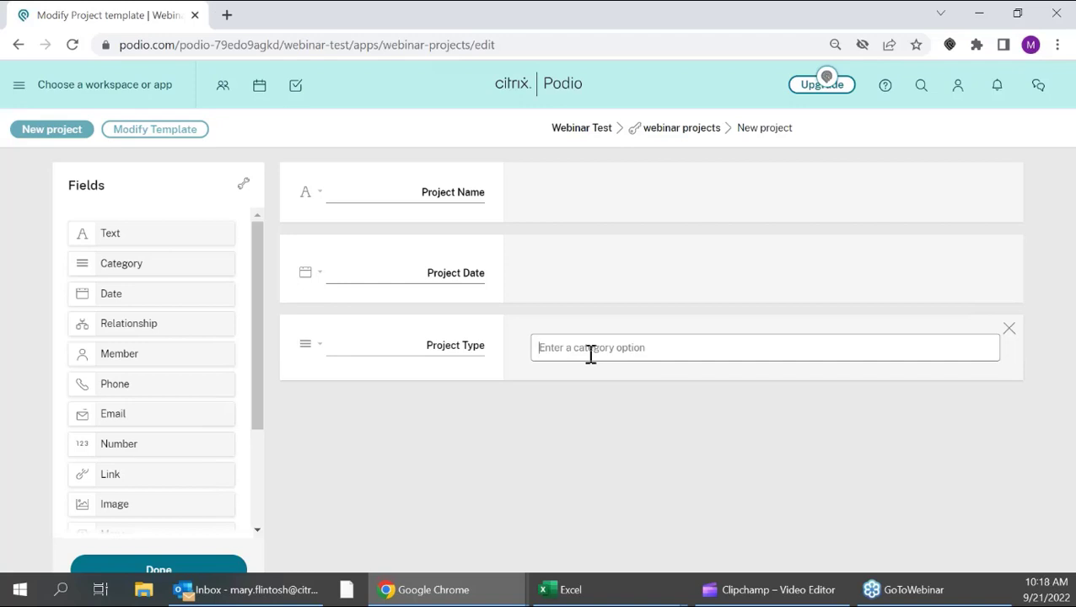
type("alpha")
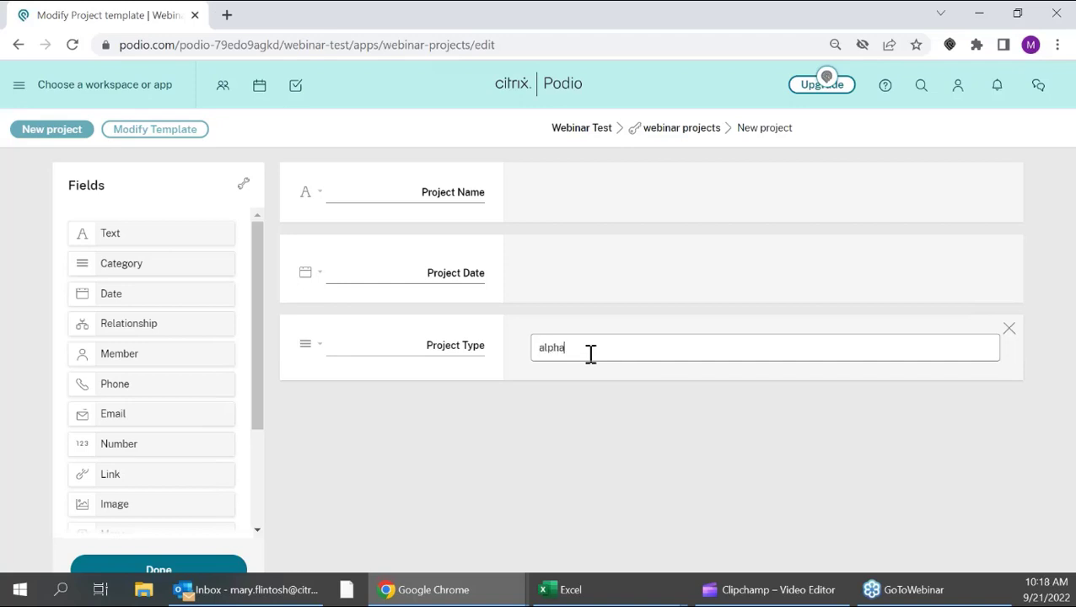
key("Return")
type("beta")
key("Return")
type("gamma")
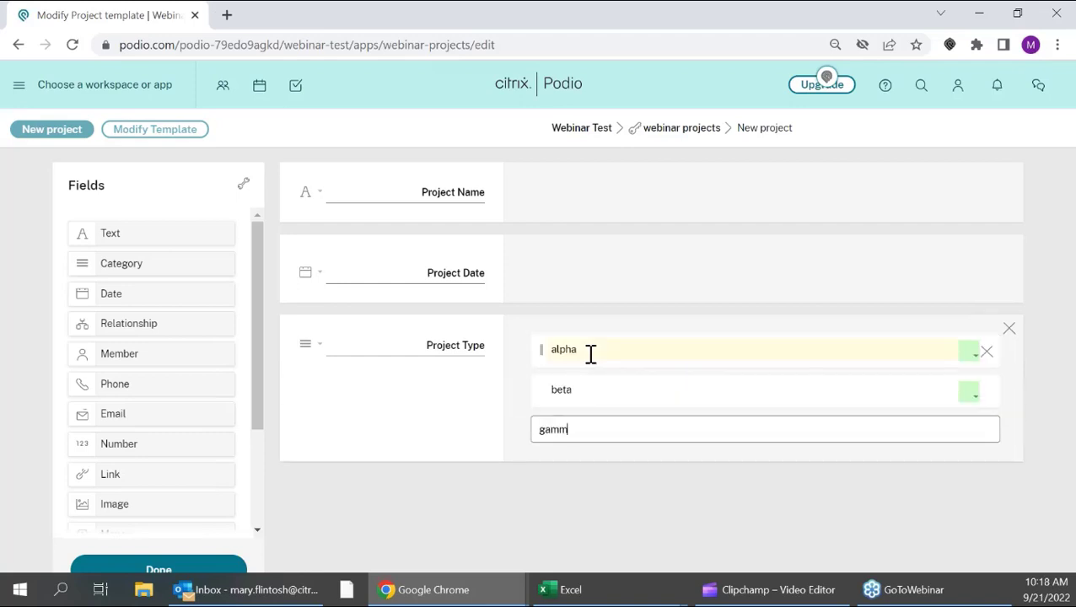
key("Return")
type("delta")
key("Return")
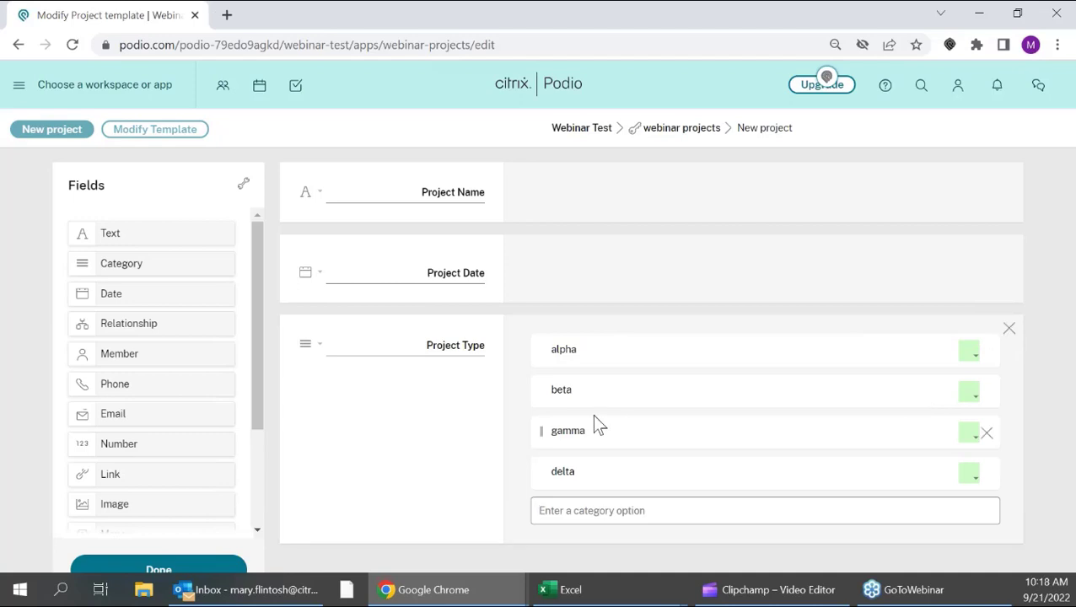
left_click(321, 349)
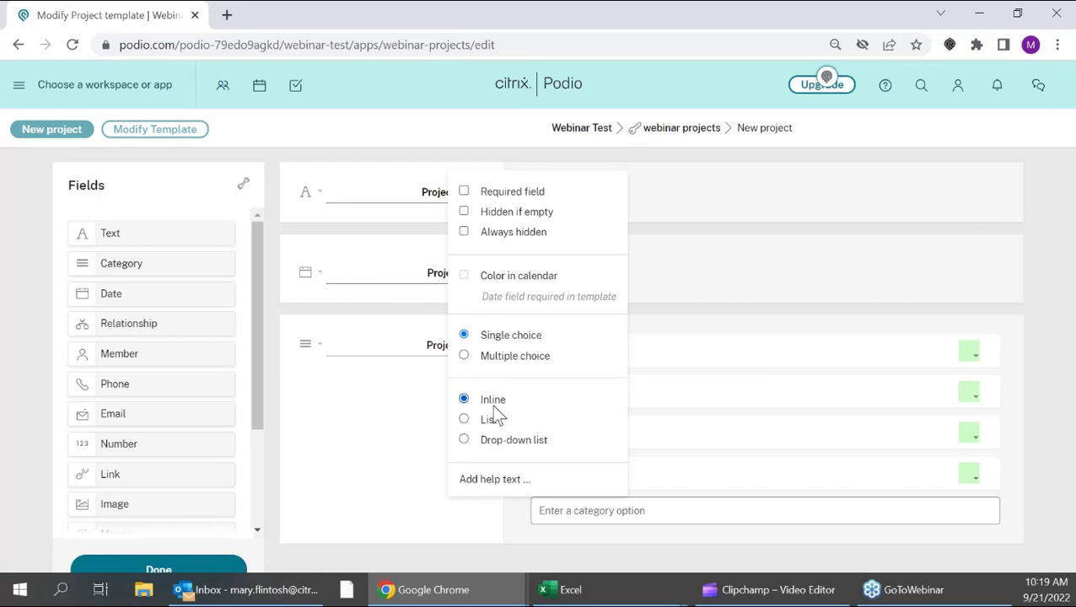
left_click(382, 461)
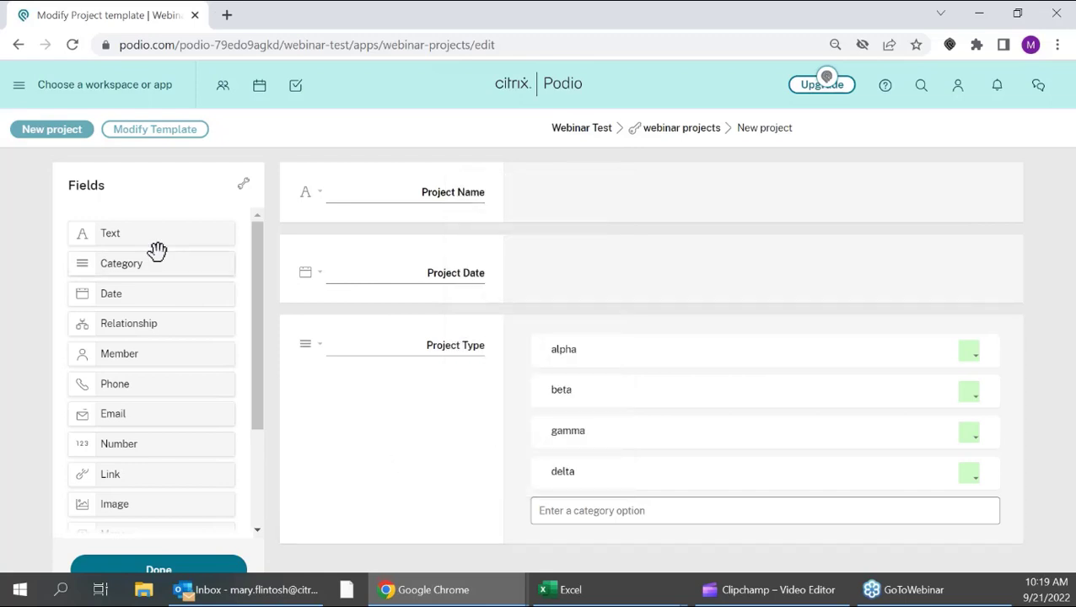
Step: Add two member fields below Project Type, labelled 'Project Manager' and 'Team Members'
left_click_drag(147, 356, 291, 540)
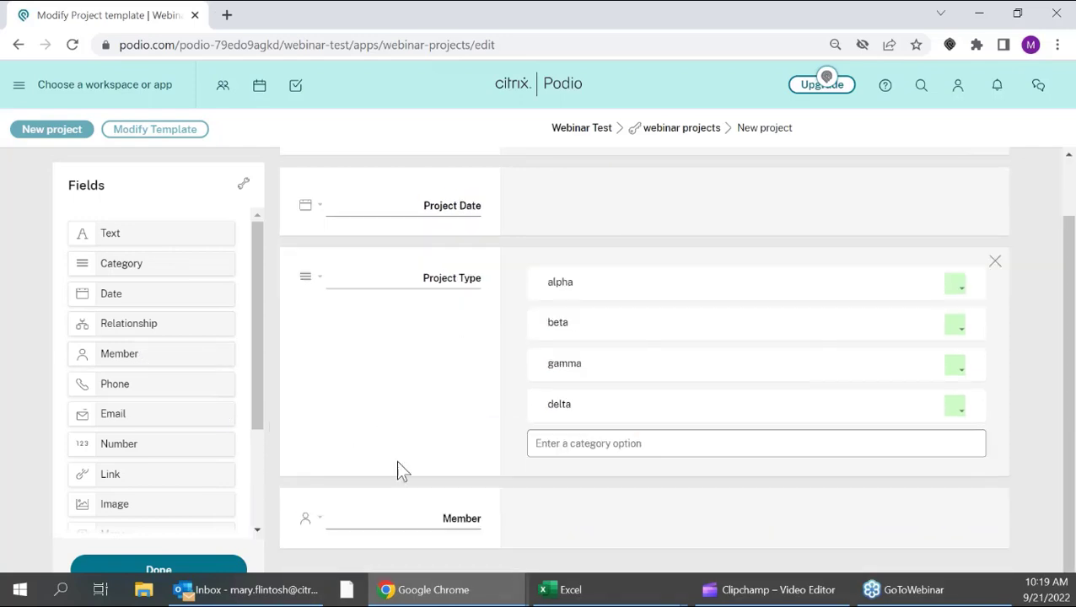
key("Delete")
key("Delete")
key("Delete")
key("Delete")
key("Delete")
key("Delete")
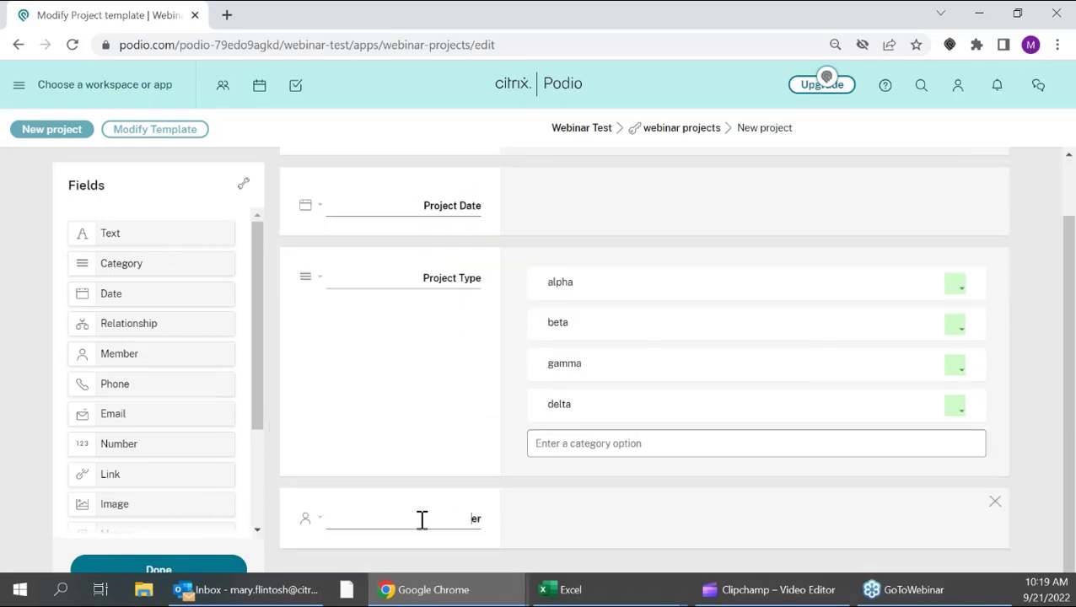
type("Project N")
key("BackSpace")
type("Manage")
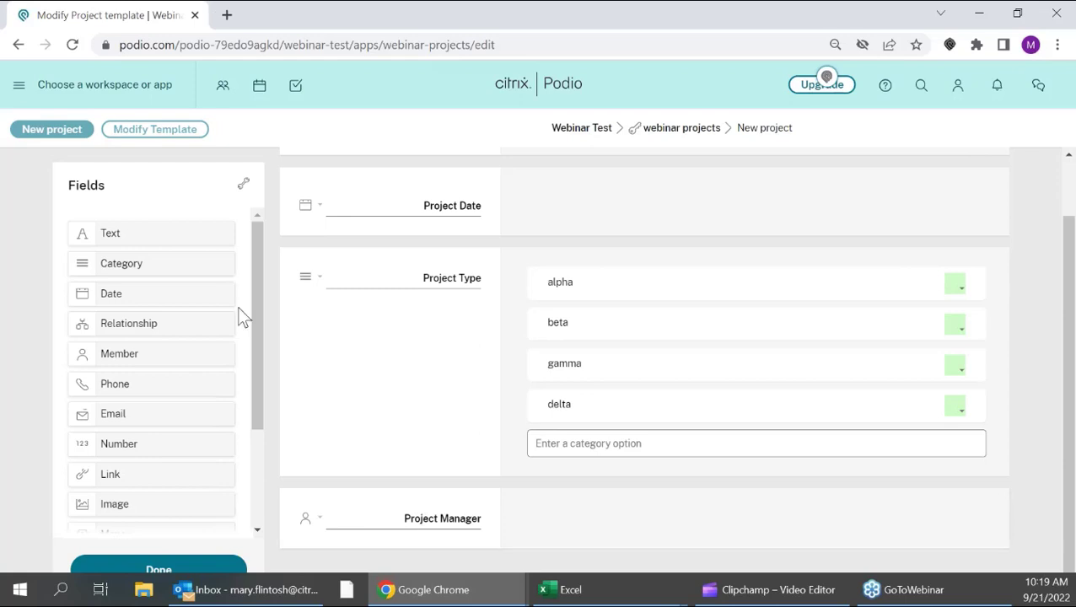
left_click_drag(146, 358, 263, 553)
scroll(371, 445, "down", 1)
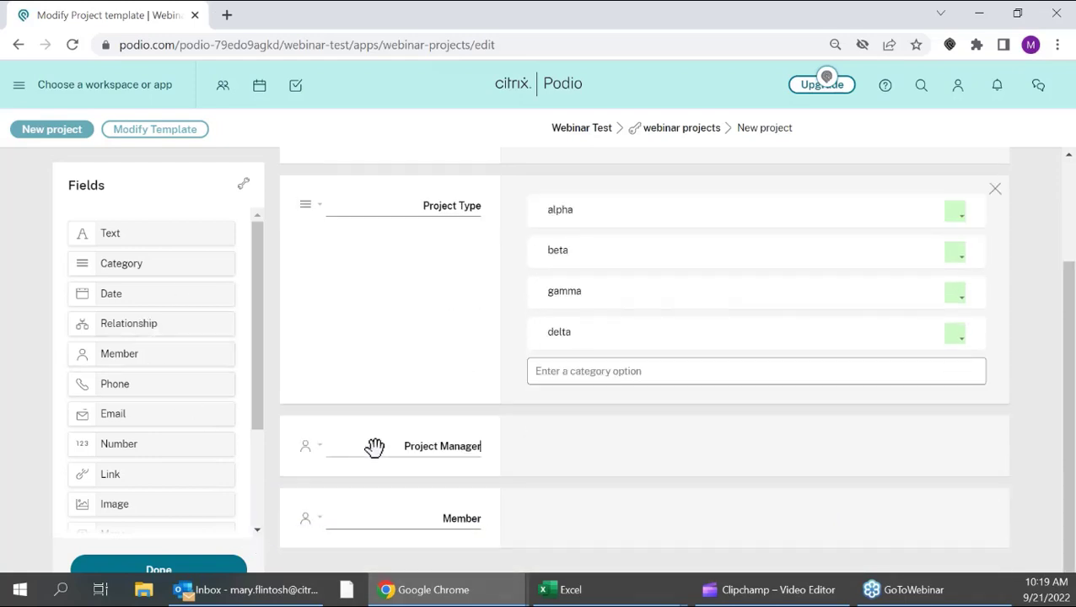
left_click(423, 520)
type("Team")
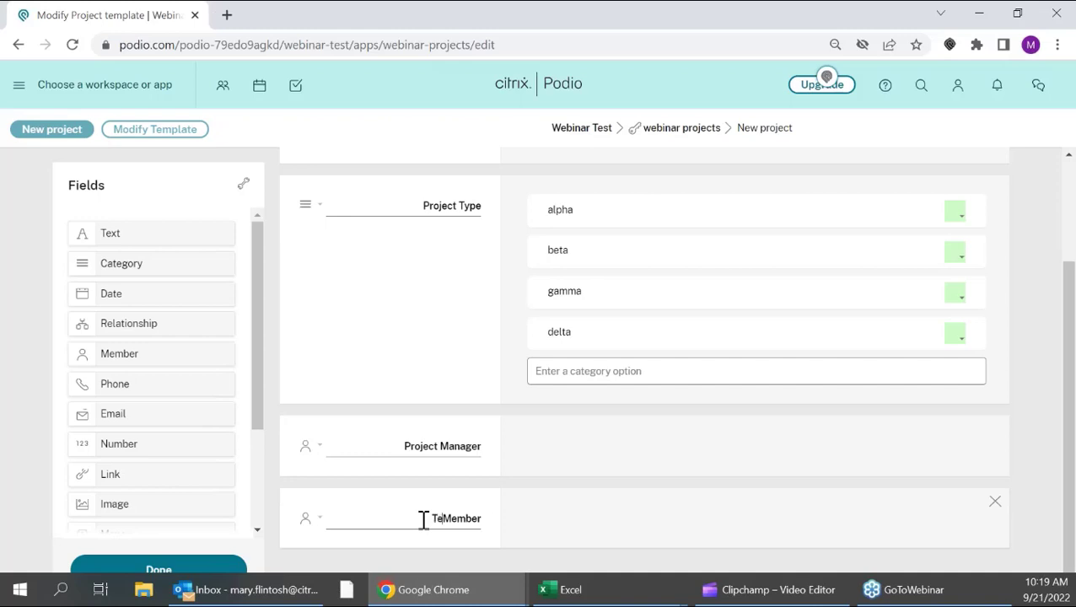
key("End")
type("s")
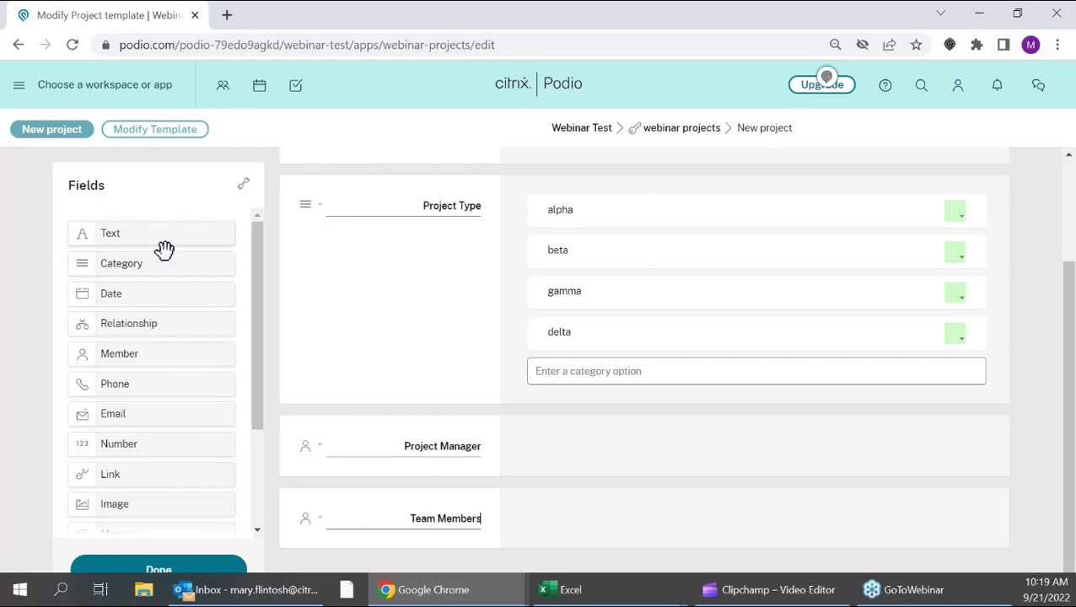
Step: Add a text field labelled 'Notes' below Team Members
left_click_drag(162, 241, 288, 555)
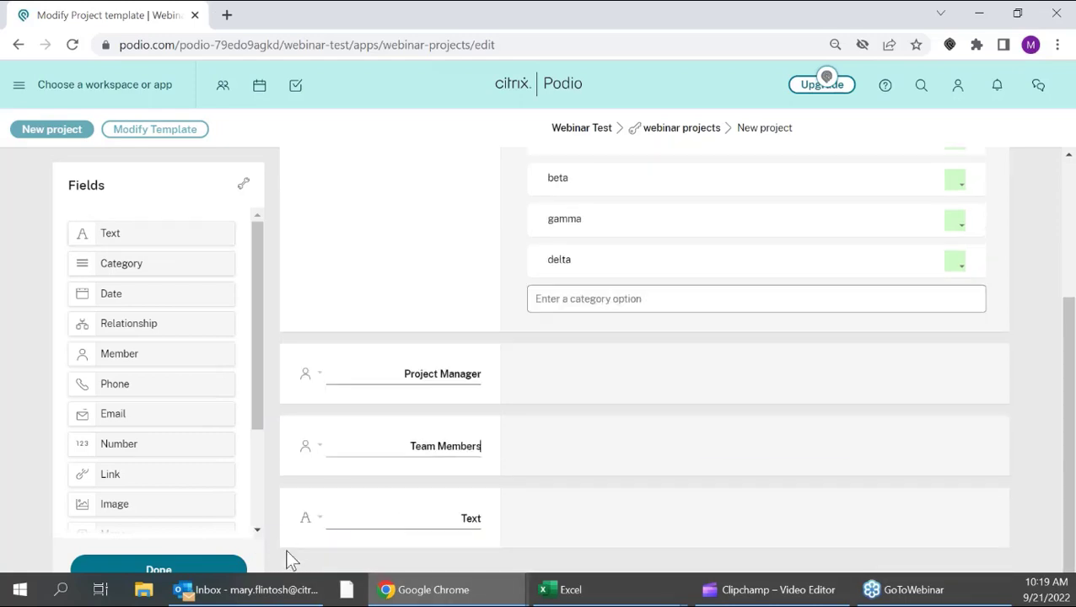
key("BackSpace")
key("BackSpace")
key("BackSpace")
key("BackSpace")
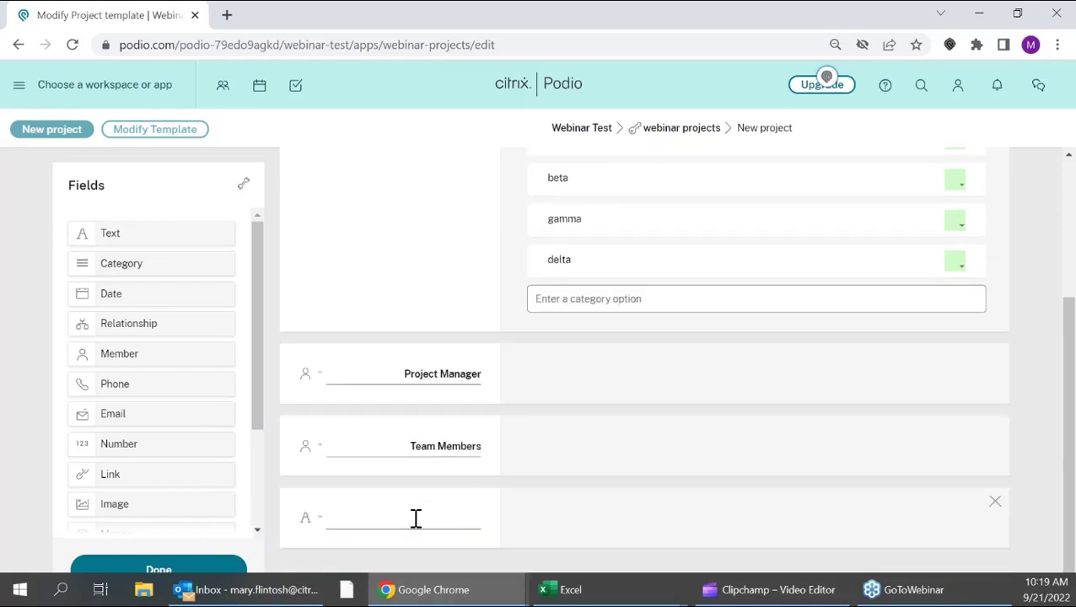
type("Nites")
key("BackSpace")
key("BackSpace")
key("BackSpace")
key("BackSpace")
type("otes")
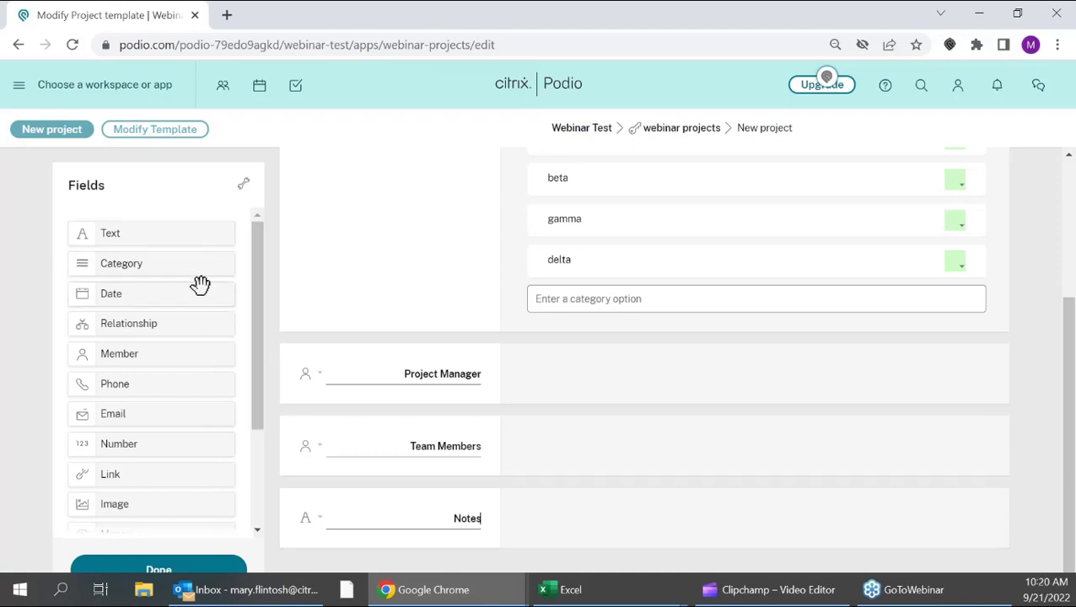
Step: Add a 'Status' category field below Notes with options Pending and In Progress
left_click_drag(196, 264, 371, 480)
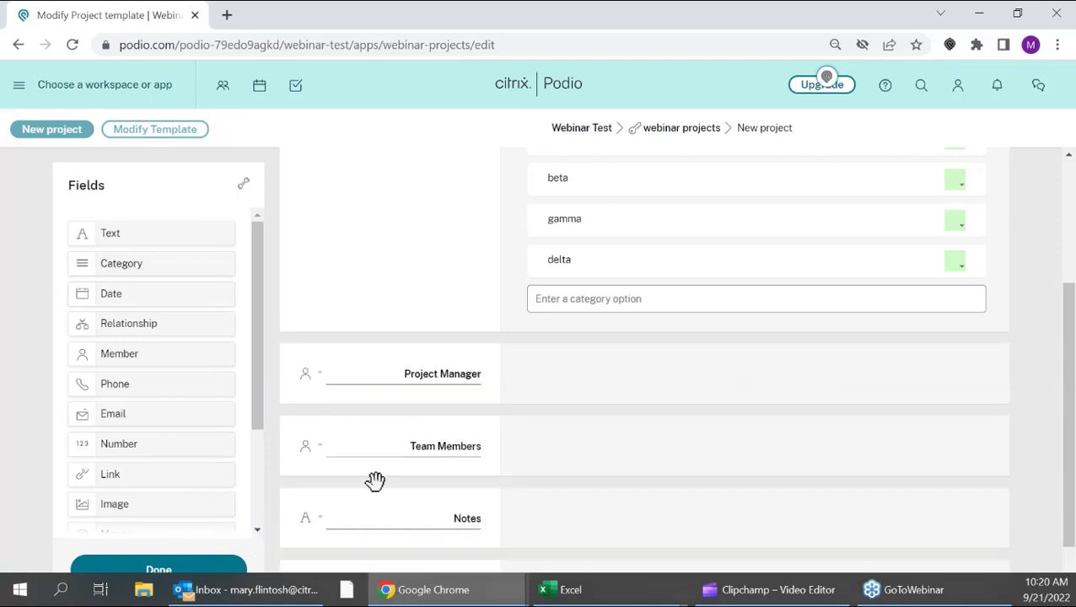
key("Delete")
key("Delete")
key("Delete")
key("Delete")
key("Delete")
key("Delete")
key("Delete")
key("Delete")
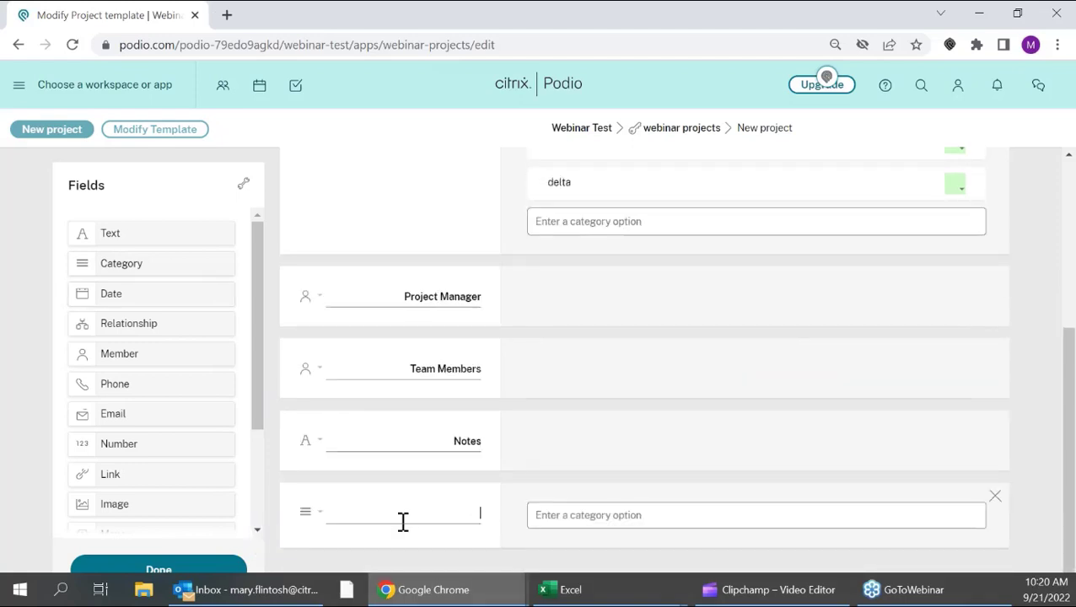
type("Status")
left_click(564, 526)
type("Pending")
key("Return")
type("In Profres")
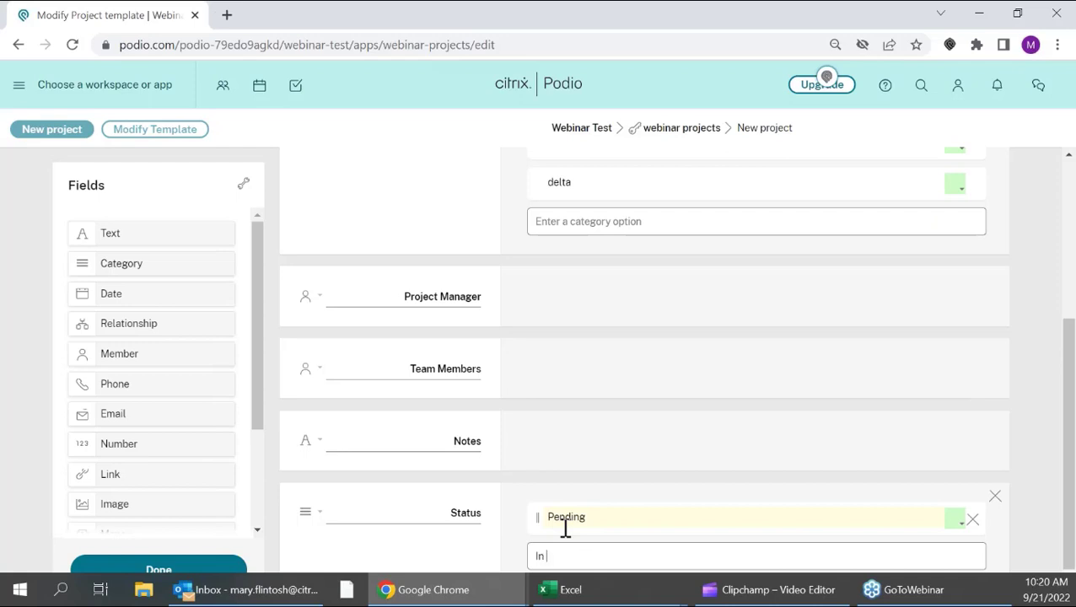
key("BackSpace")
key("BackSpace")
key("BackSpace")
key("BackSpace")
type("gress")
key("Return")
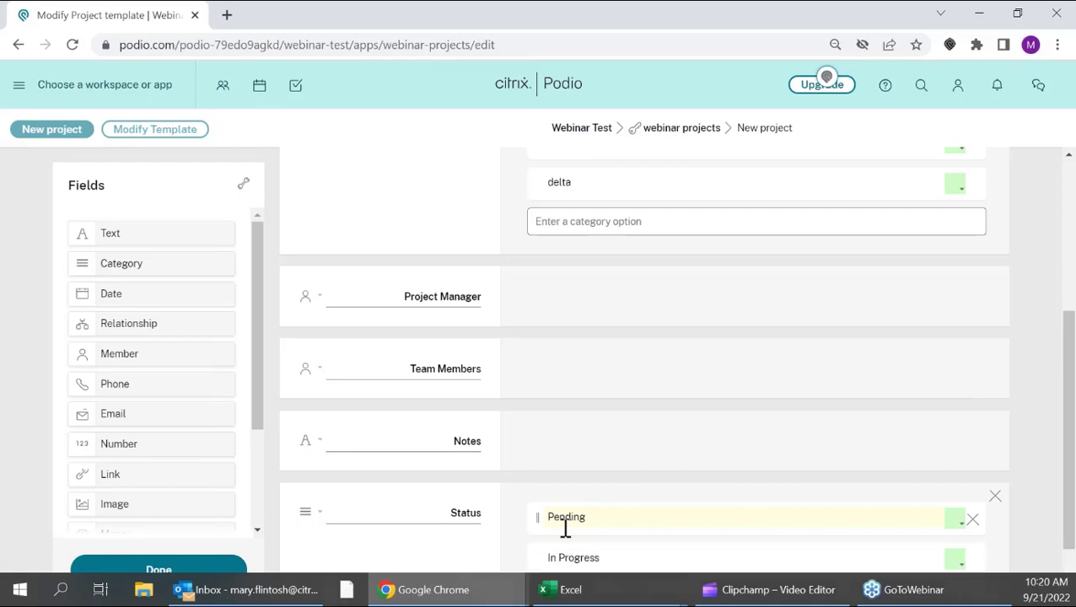
Step: Adjust the template layout and finish editing, returning to the webinar projects app page
scroll(564, 527, "down", 1)
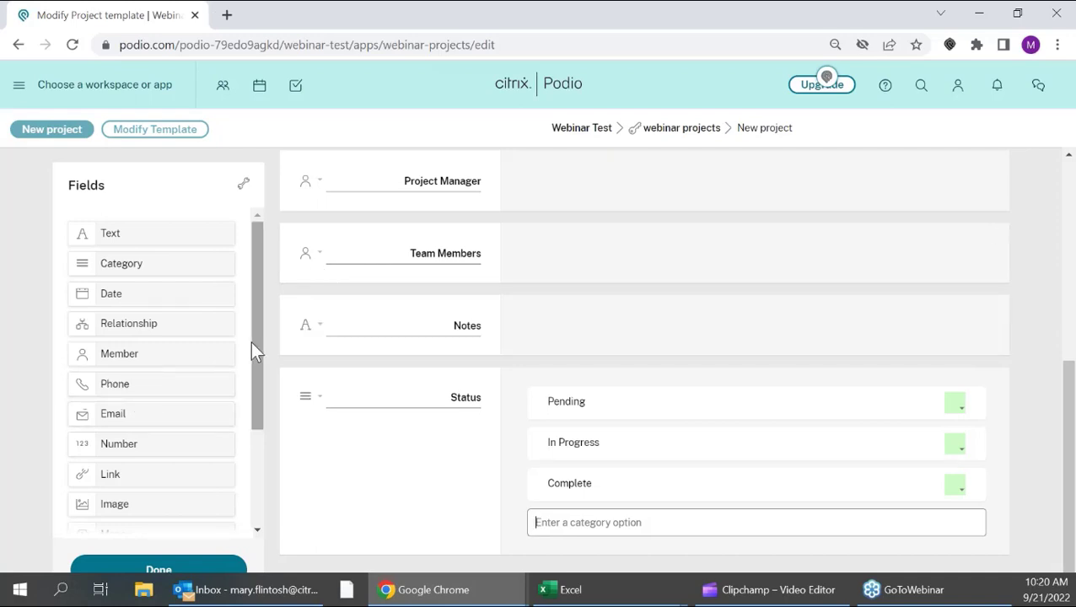
left_click_drag(251, 341, 120, 434)
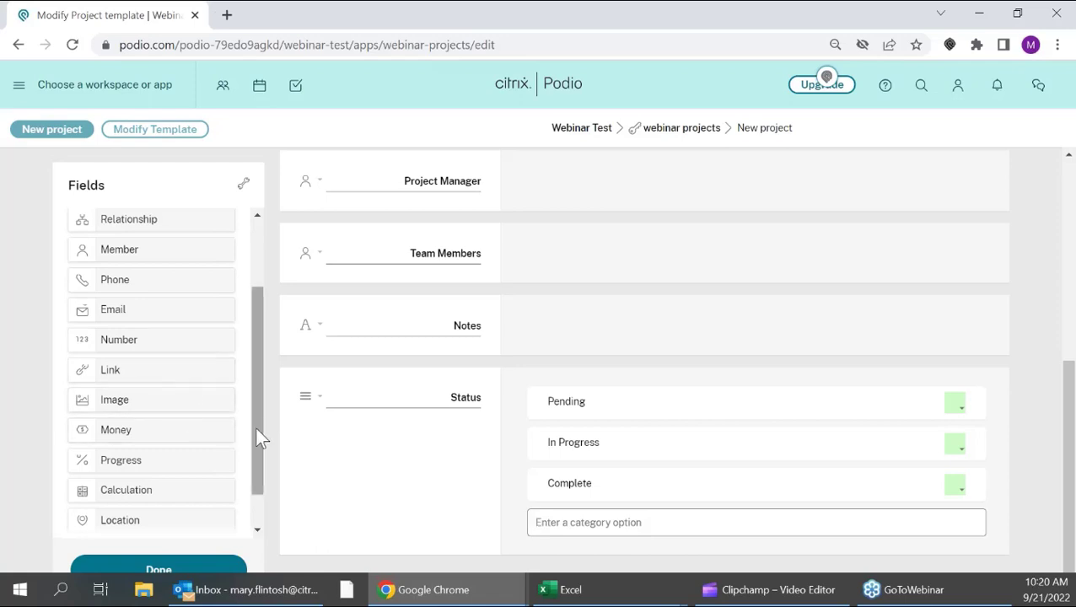
left_click_drag(254, 426, 252, 460)
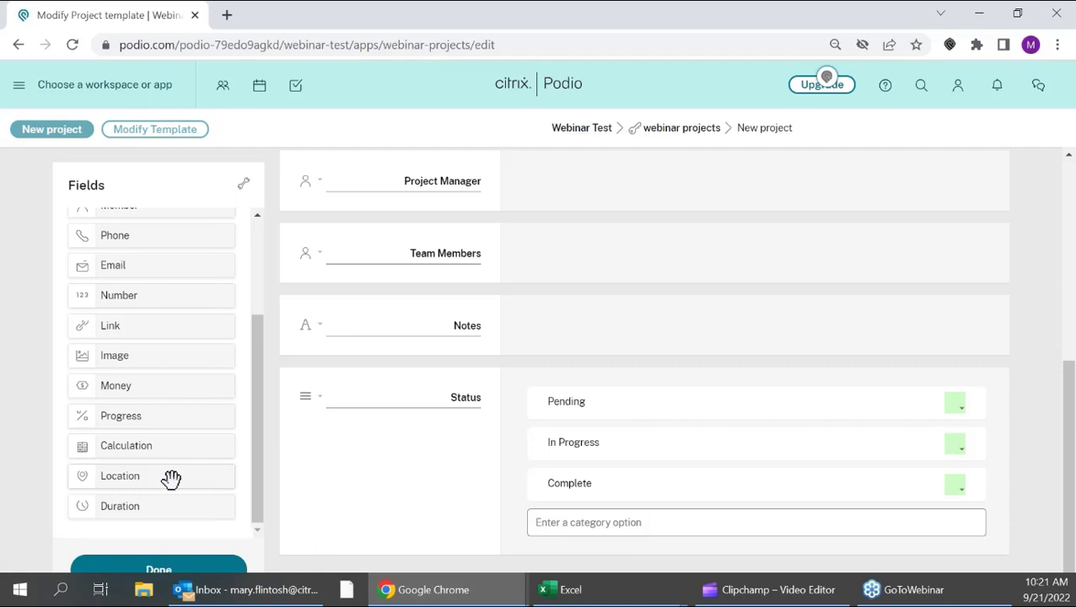
left_click(142, 570)
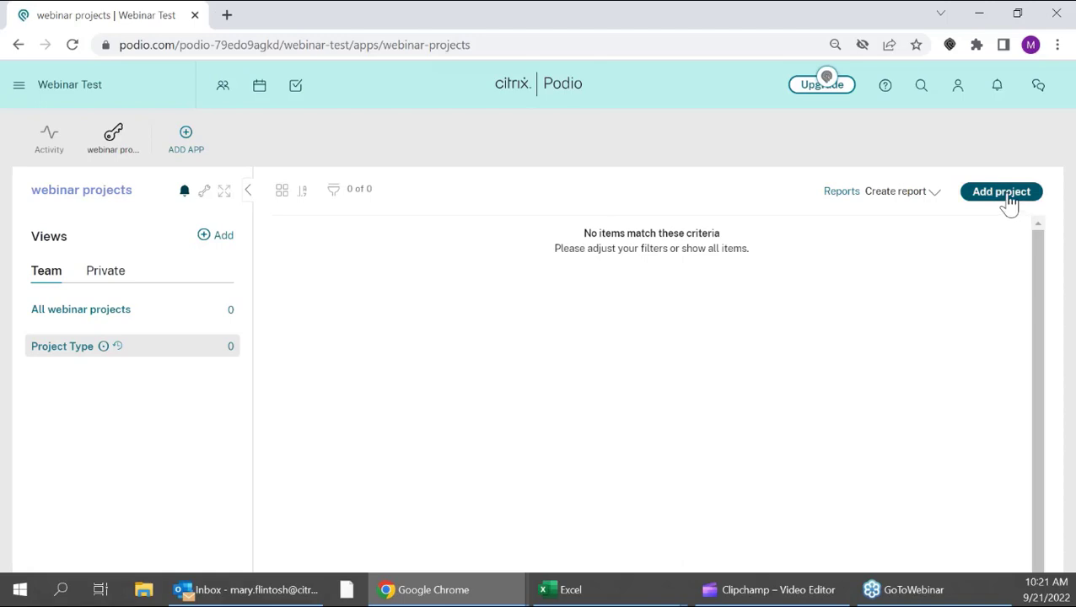
Step: Start a new project named 'test', dated 21–30 September 2022, with type beta
left_click(984, 206)
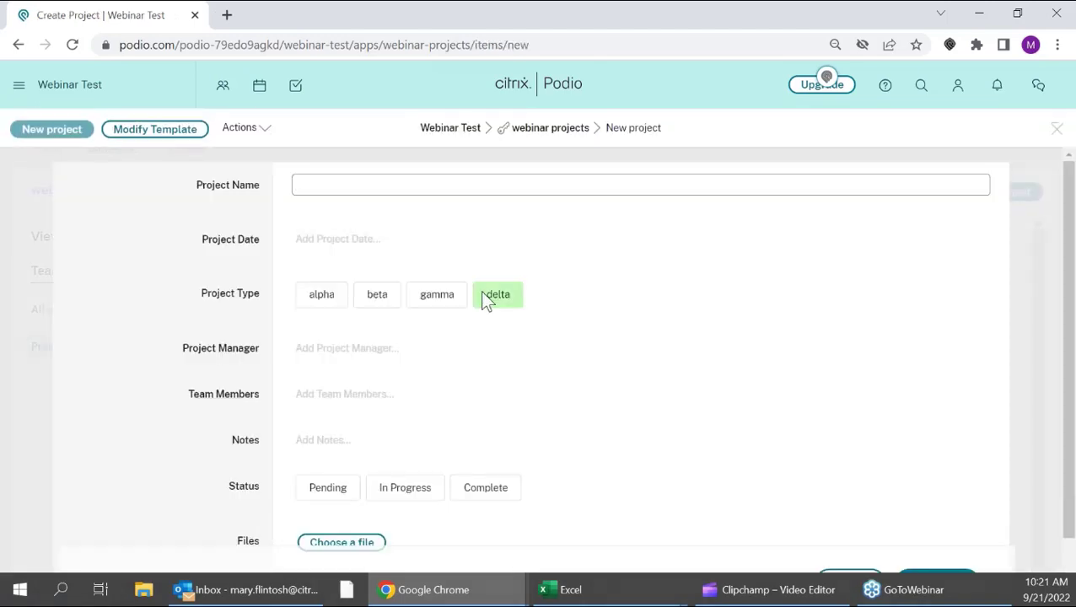
left_click(379, 188)
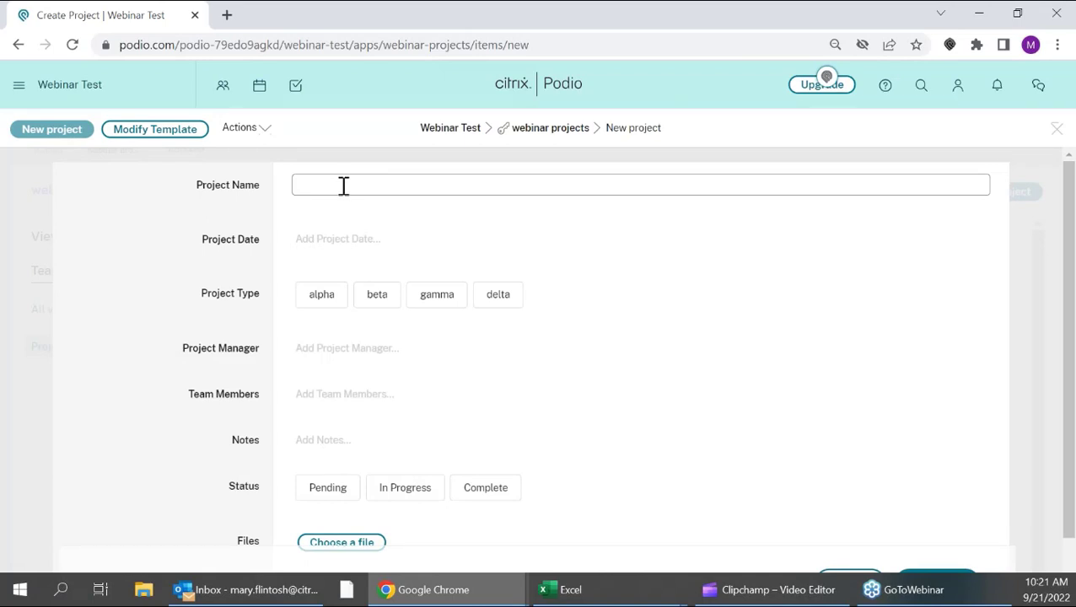
type("test")
left_click(313, 243)
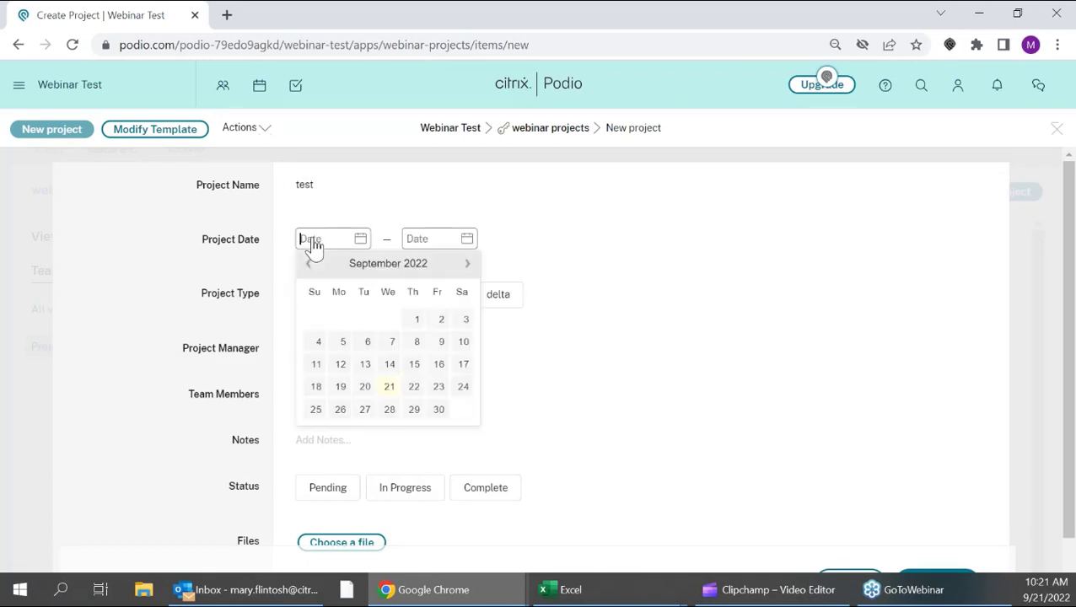
left_click(390, 388)
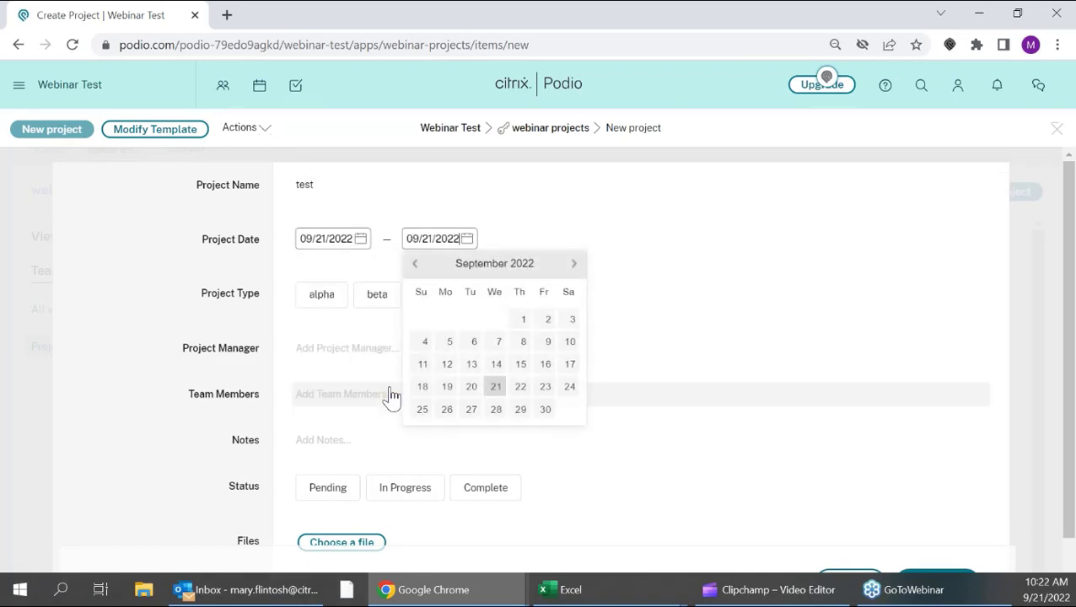
left_click(540, 411)
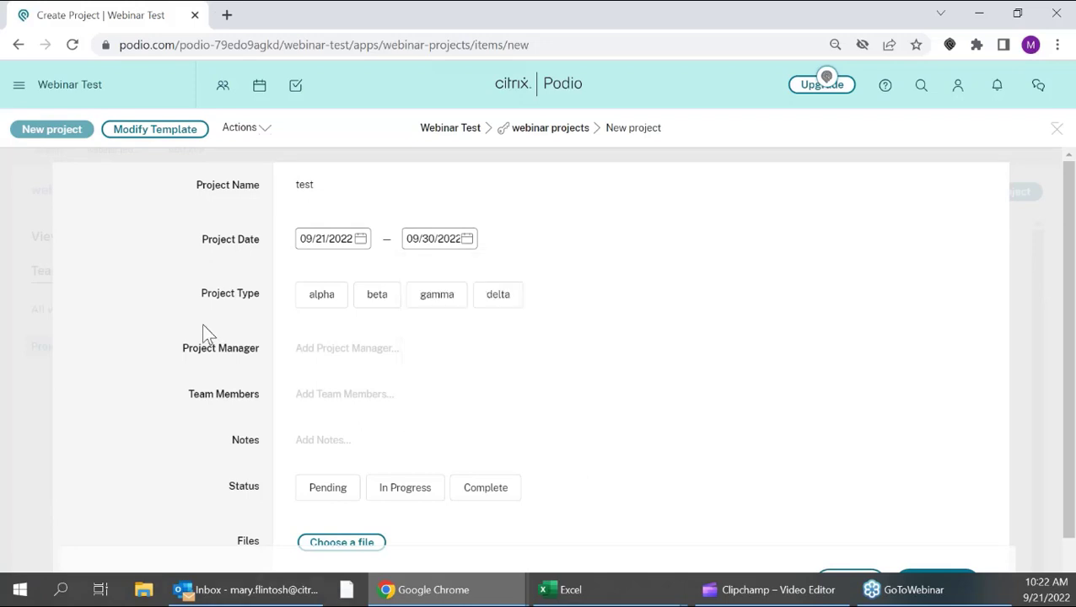
left_click(377, 305)
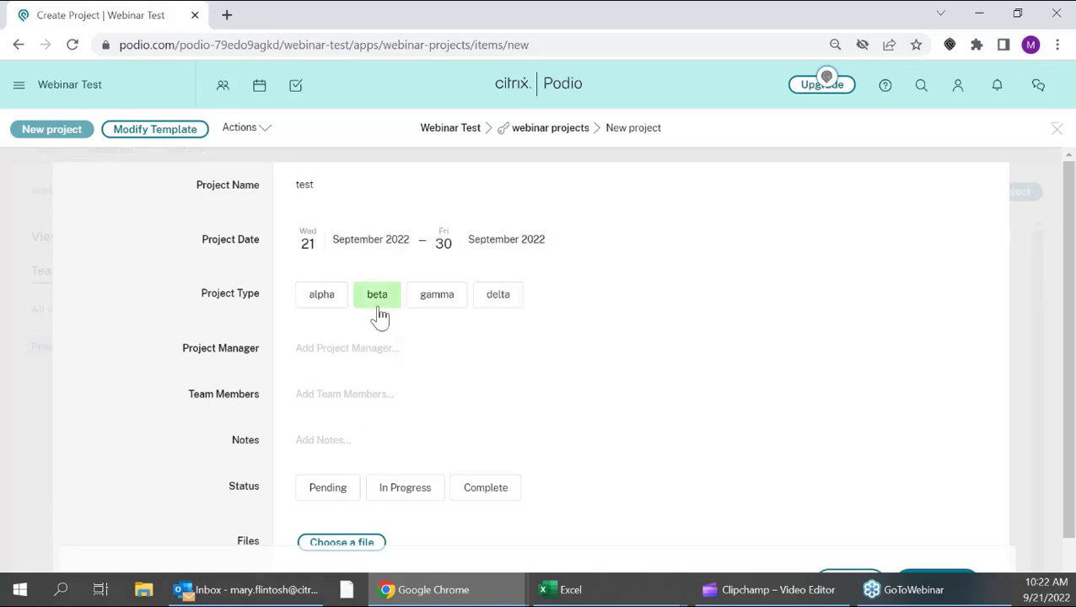
Step: Assign a project manager, add 'notes', set status Pending, and save the project
left_click(324, 348)
left_click(328, 393)
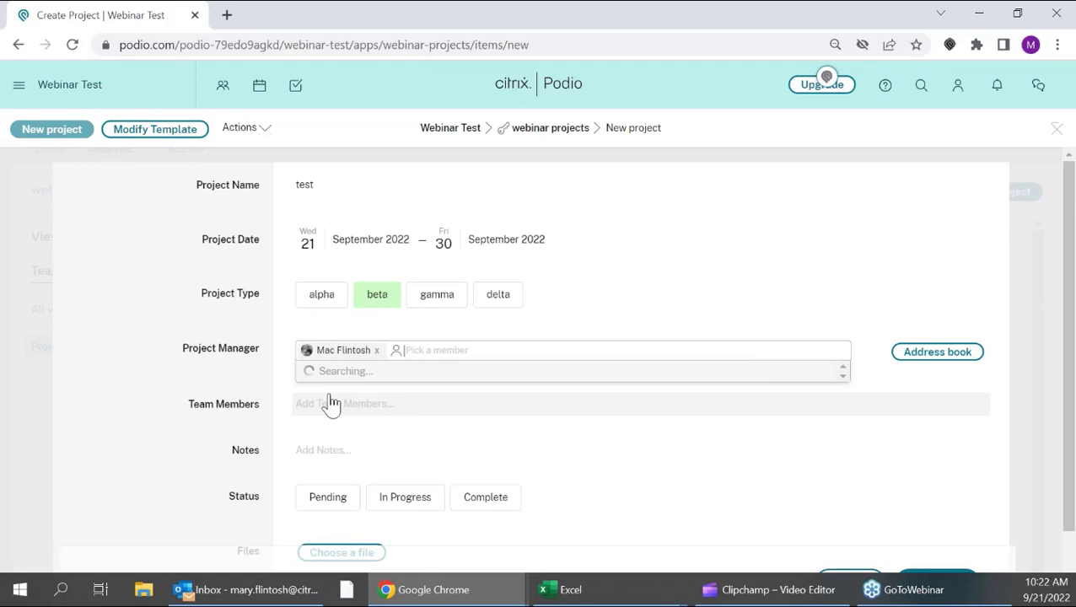
left_click(192, 371)
scroll(443, 404, "down", 1)
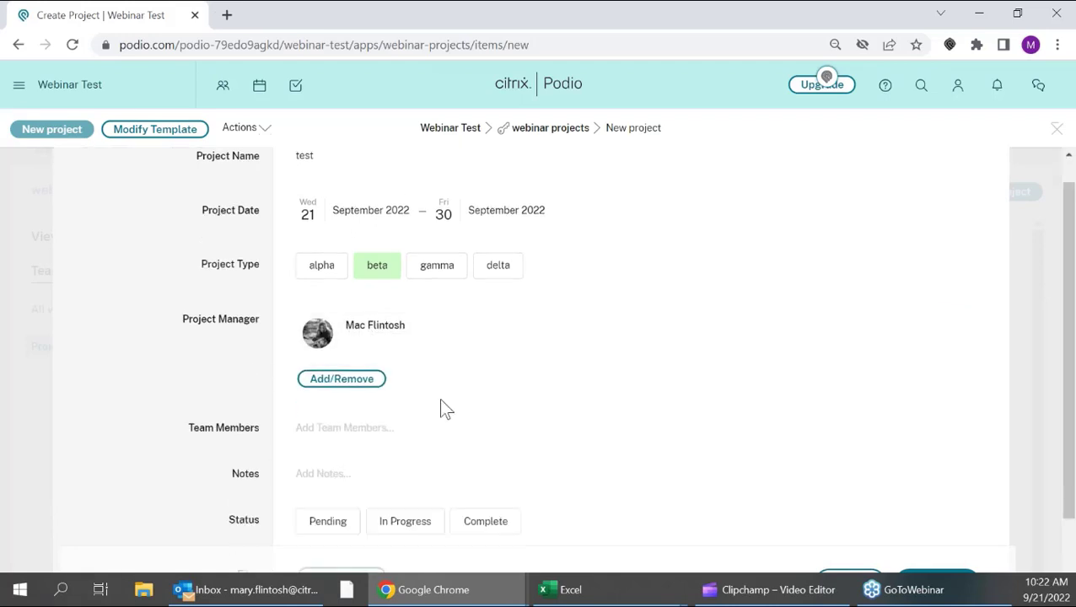
scroll(446, 409, "down", 3)
left_click(325, 377)
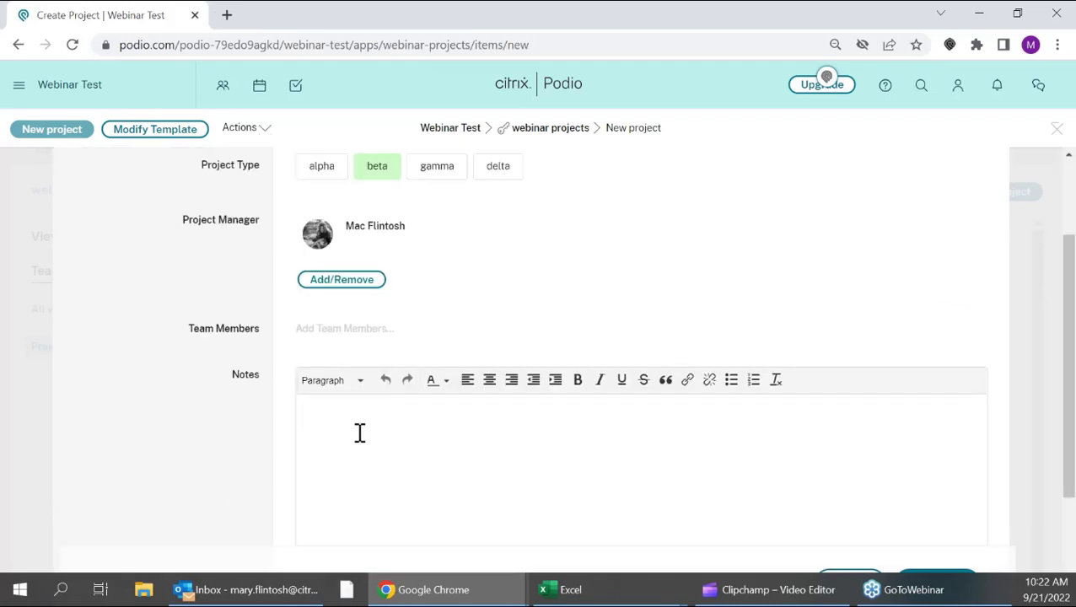
type("notes")
left_click(217, 420)
left_click(337, 424)
left_click(389, 423)
left_click(353, 425)
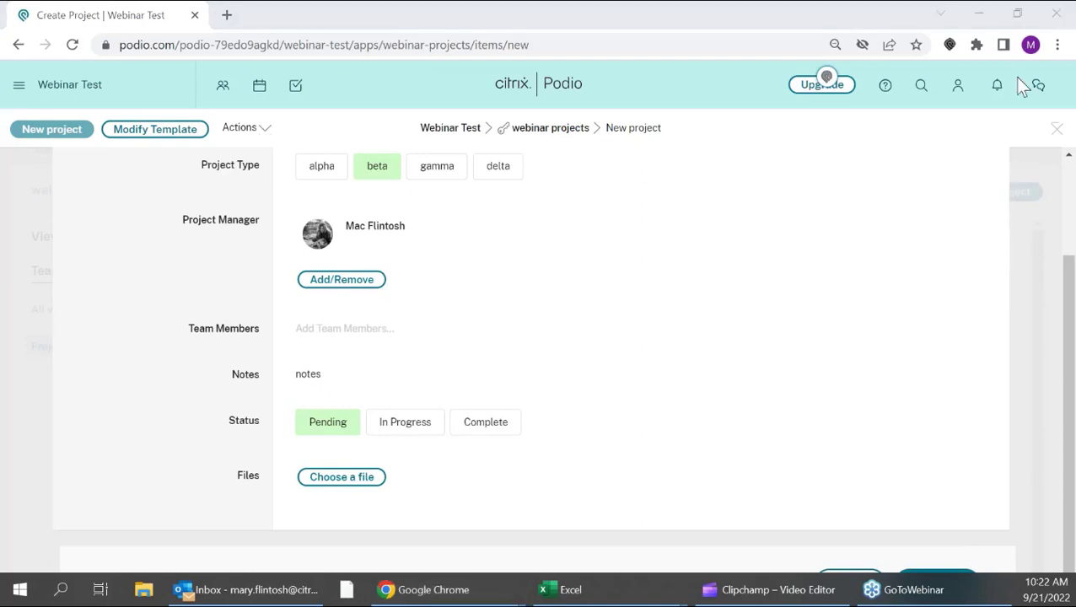
left_click(917, 571)
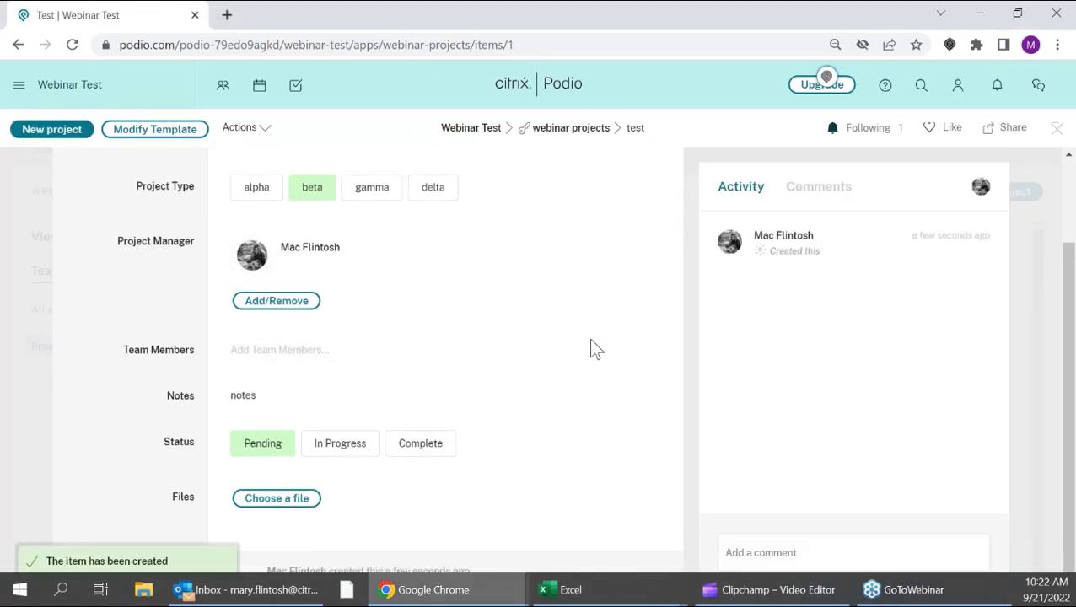
scroll(535, 349, "up", 2)
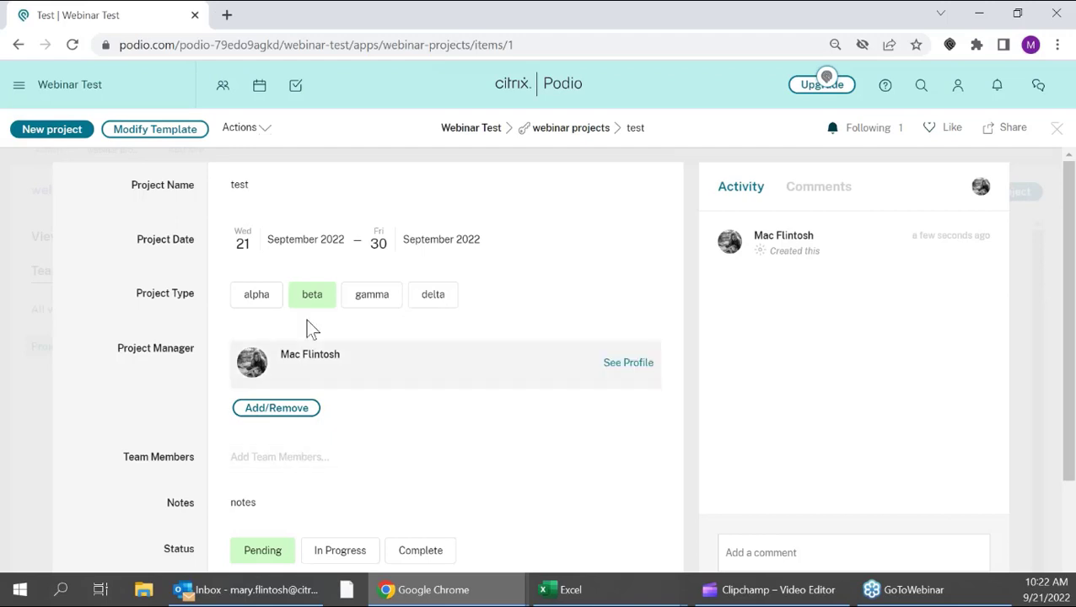
left_click(368, 306)
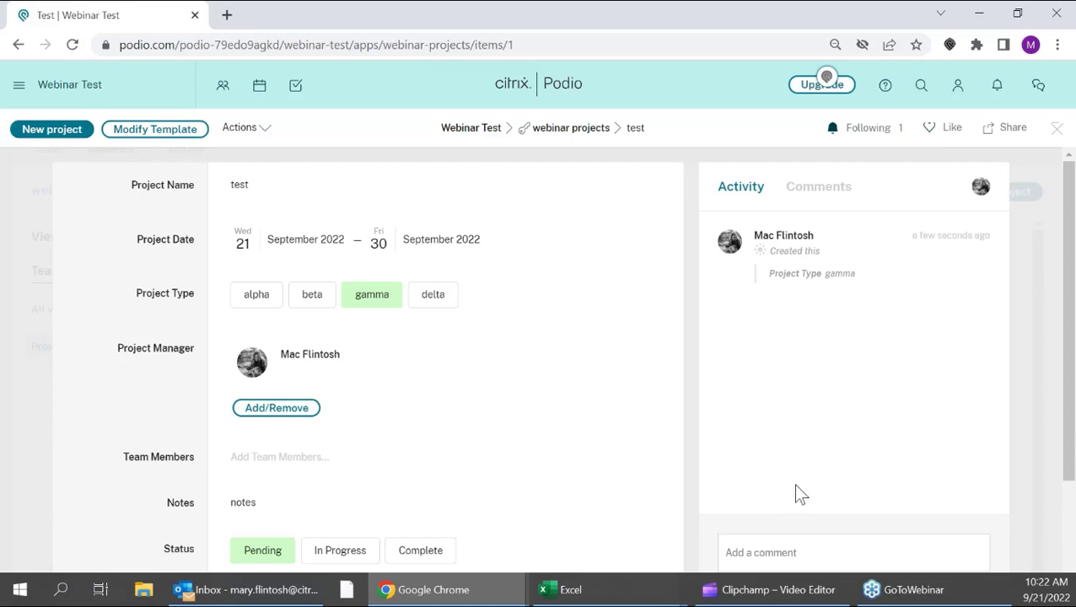
left_click(768, 550)
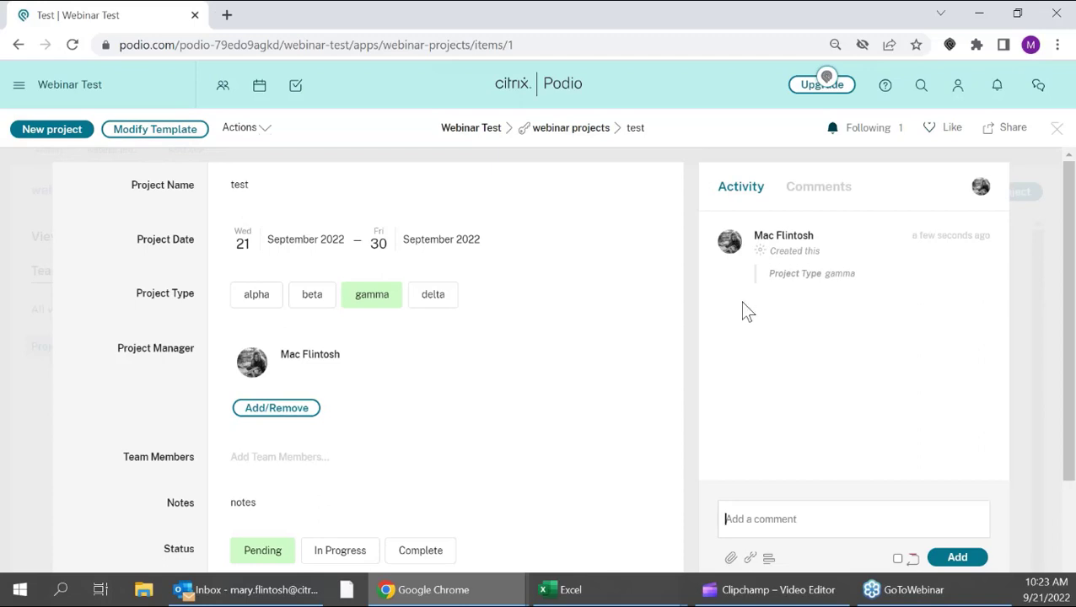
mouse_move(602, 354)
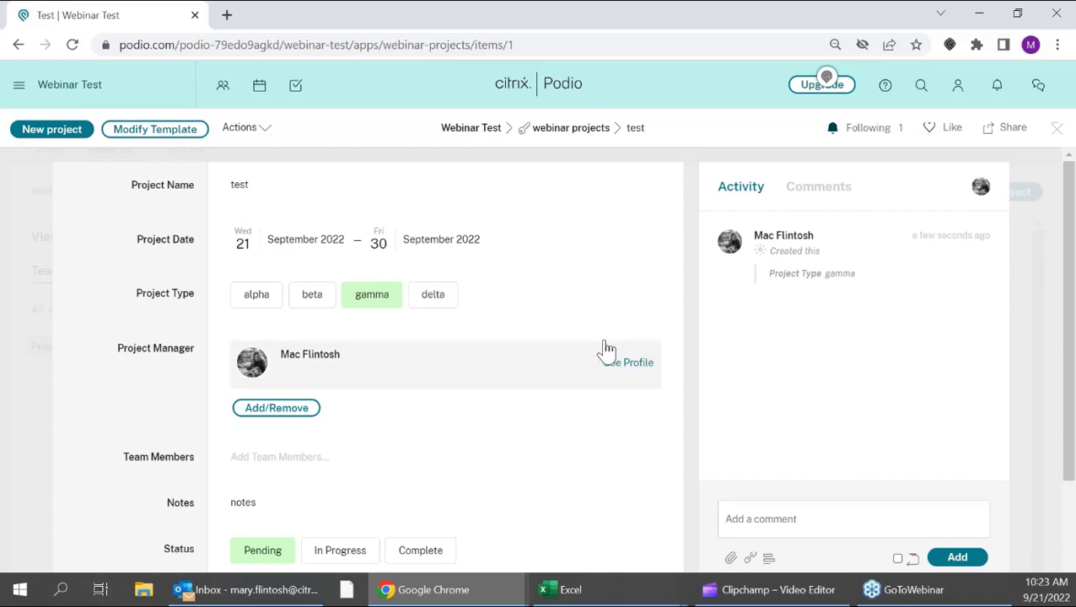
scroll(605, 349, "down", 2)
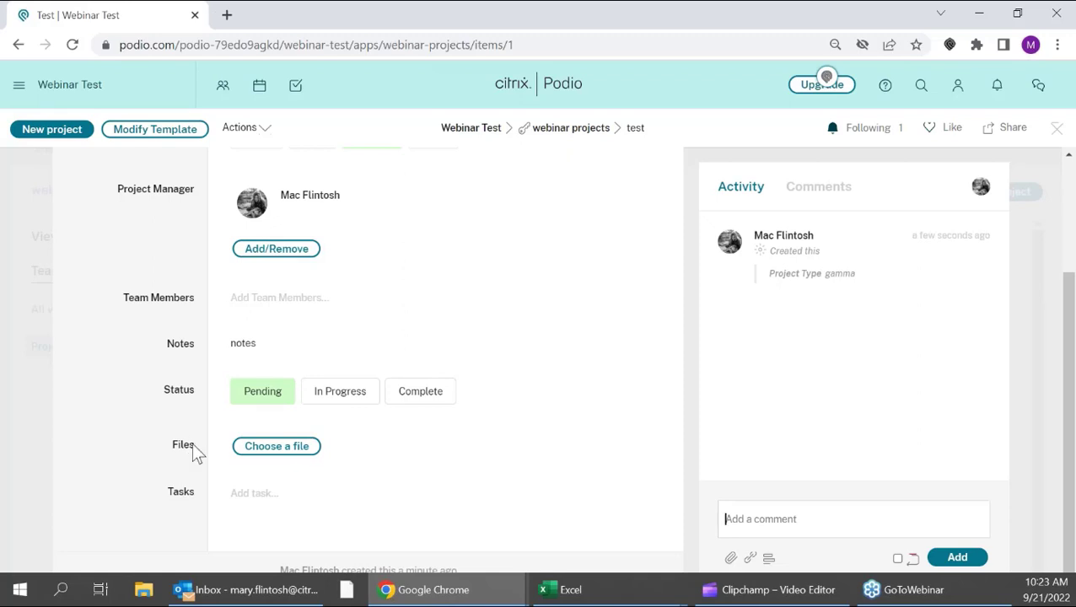
left_click(263, 455)
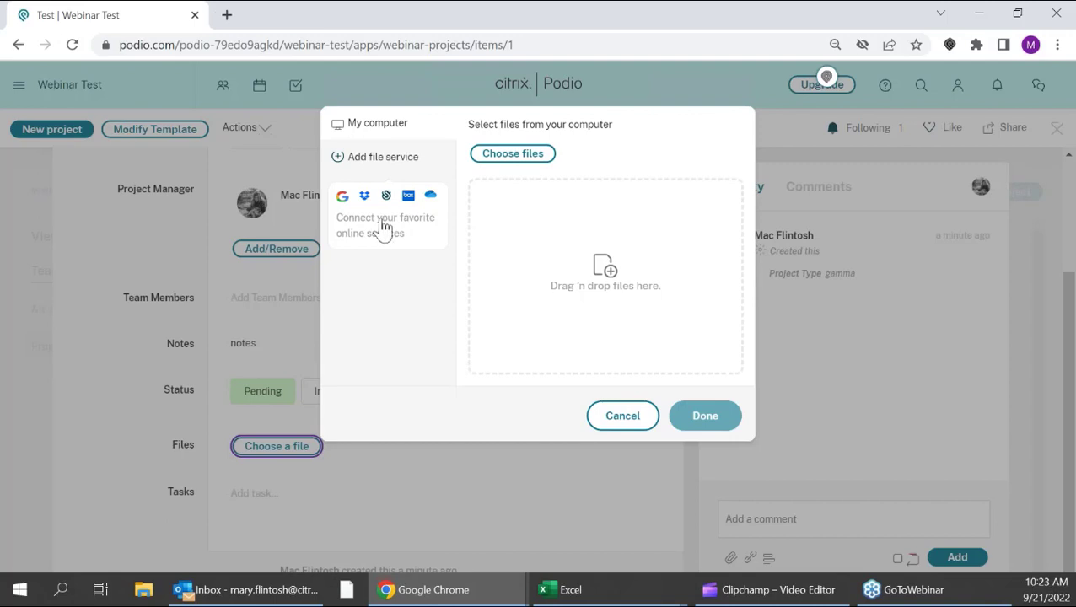
left_click(381, 160)
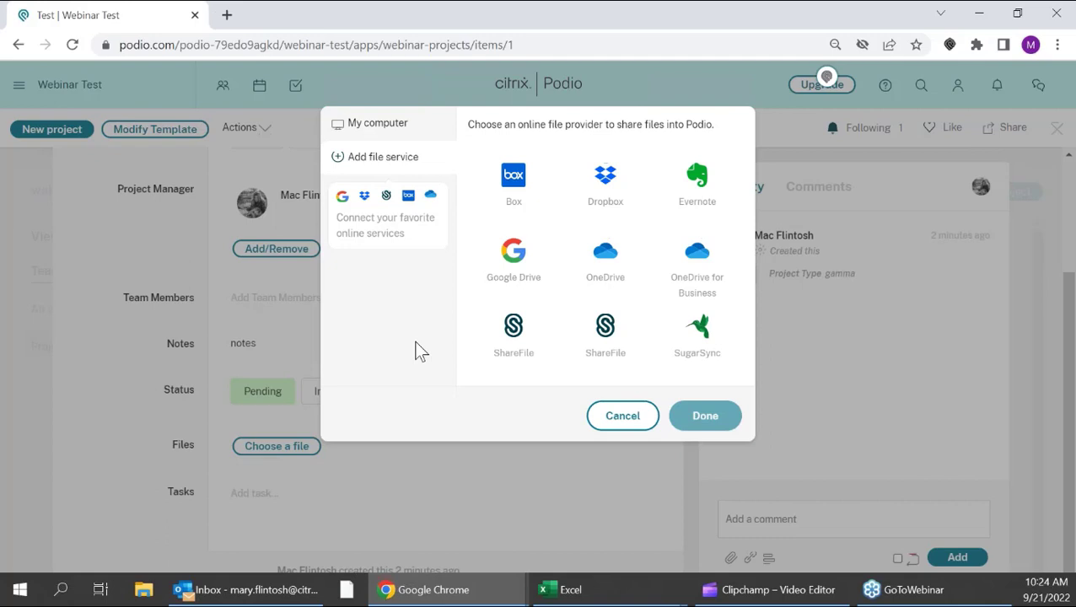
left_click(618, 421)
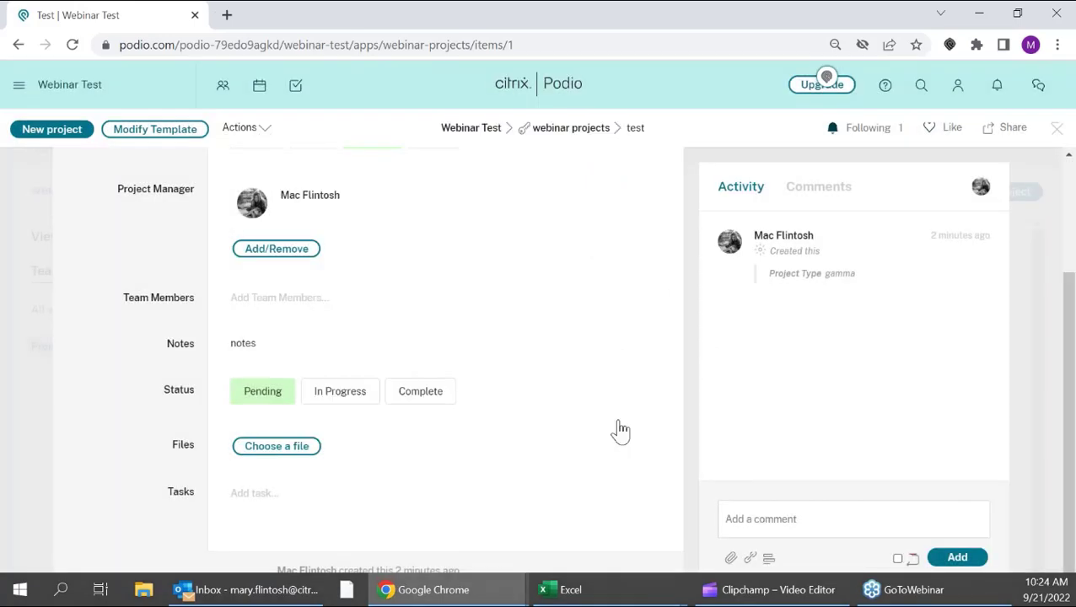
Step: Add 'test task', assigned to the project manager and due today (09/21/2022), then mark it completed
left_click(244, 504)
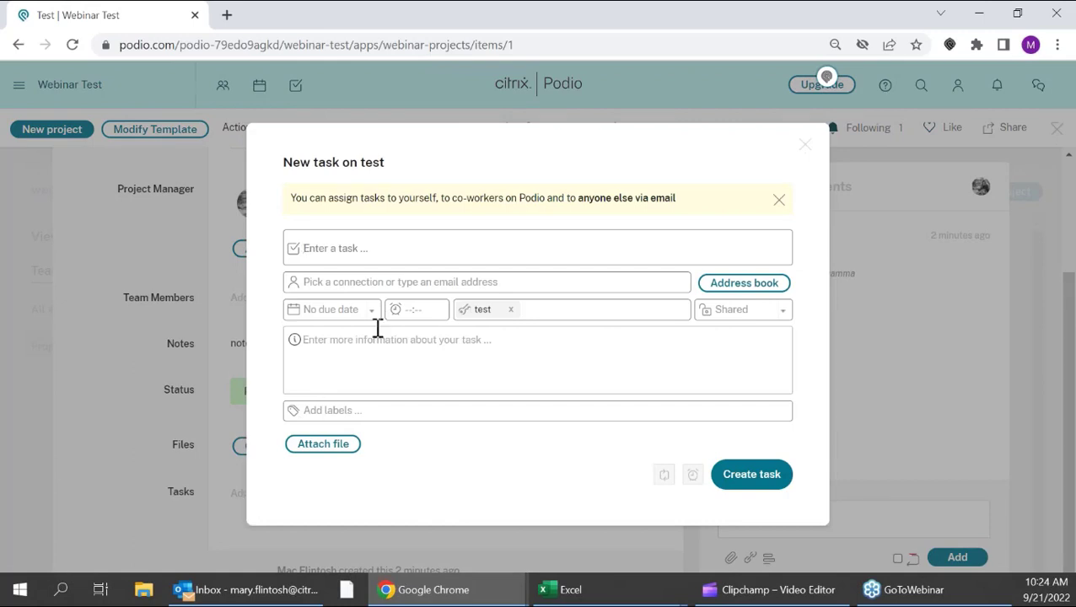
type("test task")
left_click(377, 282)
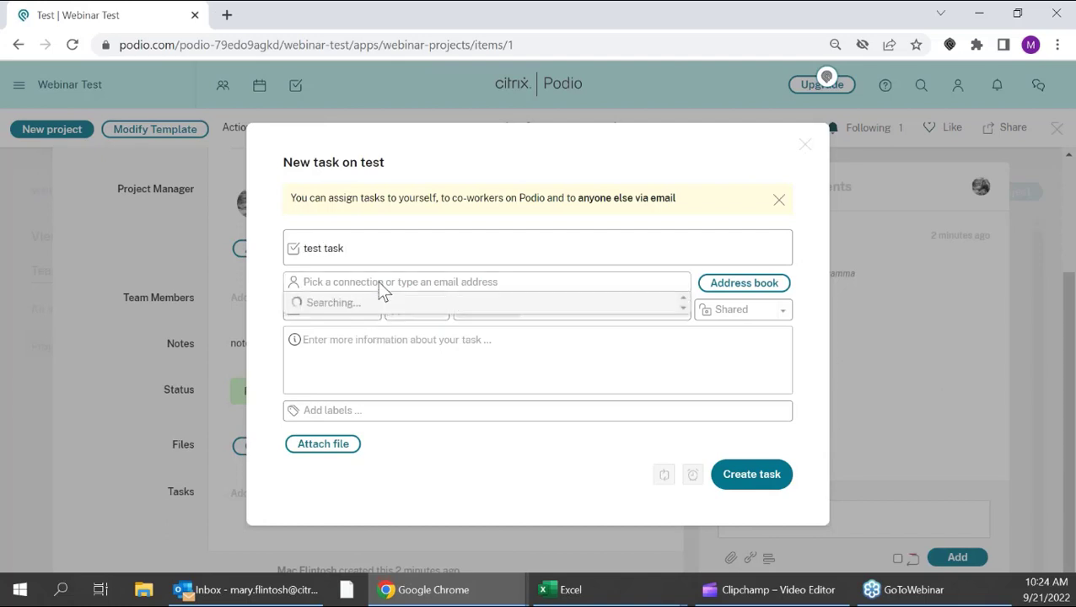
left_click(344, 327)
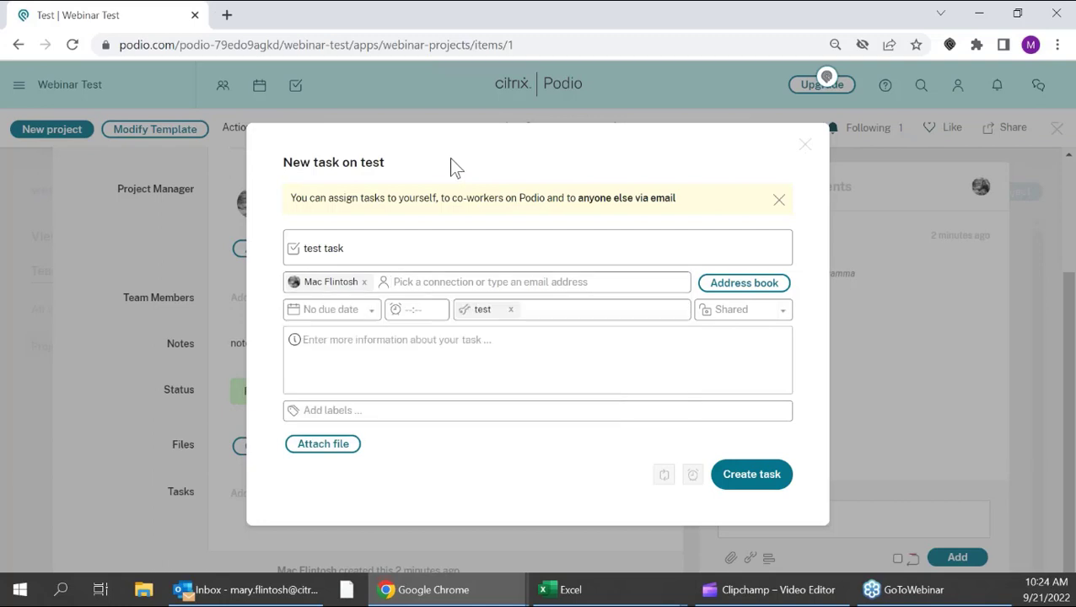
left_click(322, 309)
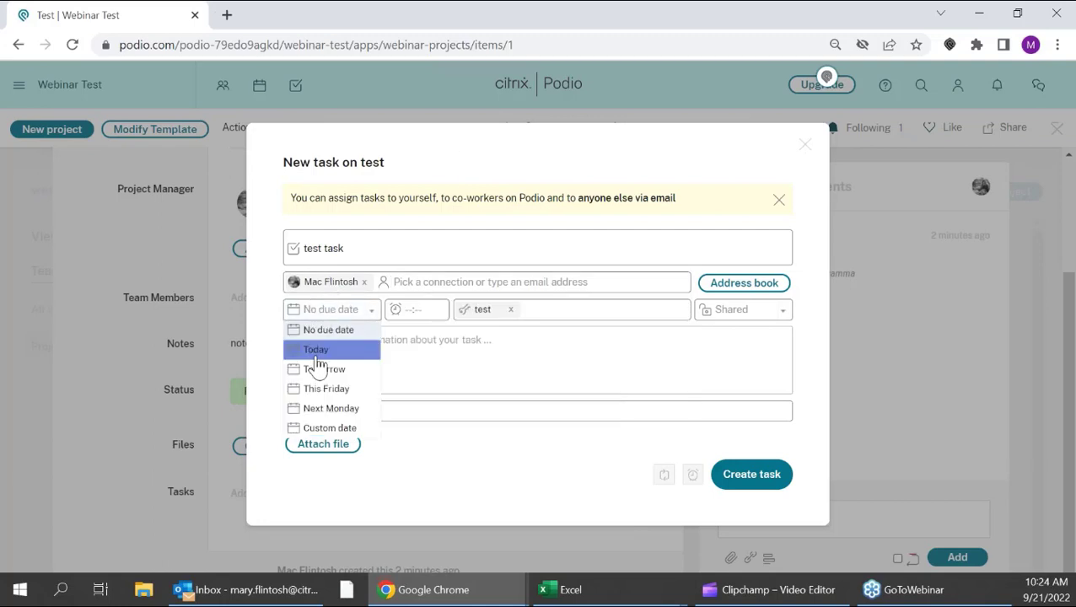
left_click(318, 356)
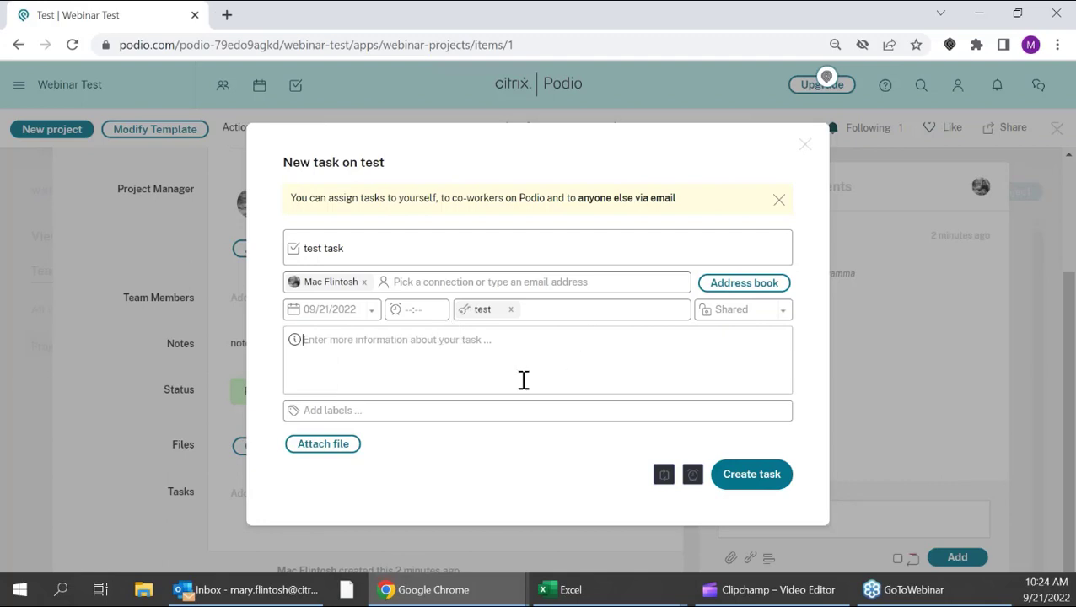
left_click(763, 478)
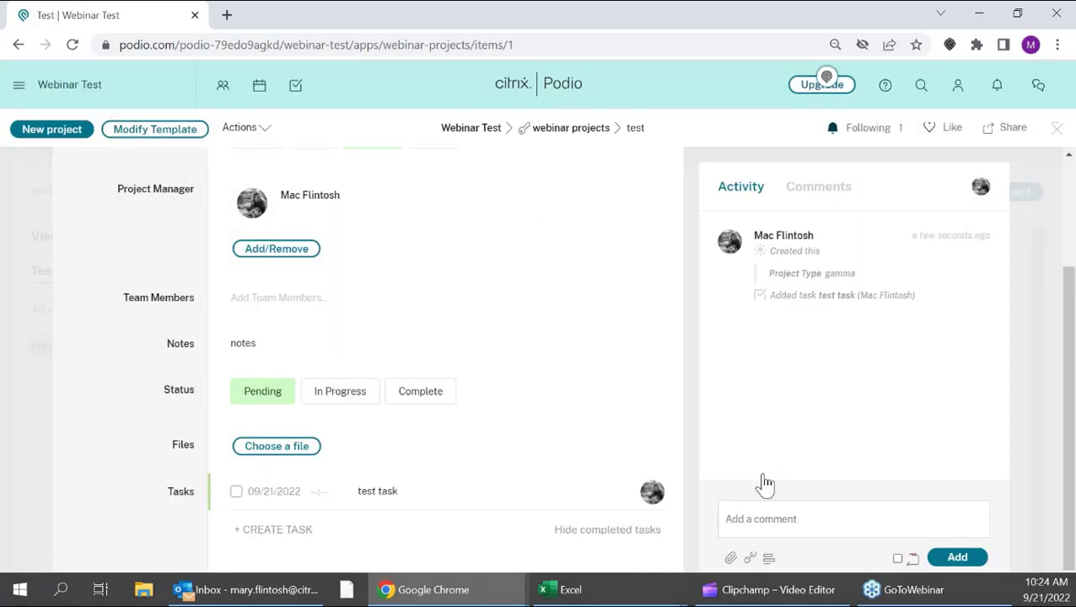
scroll(624, 434, "down", 1)
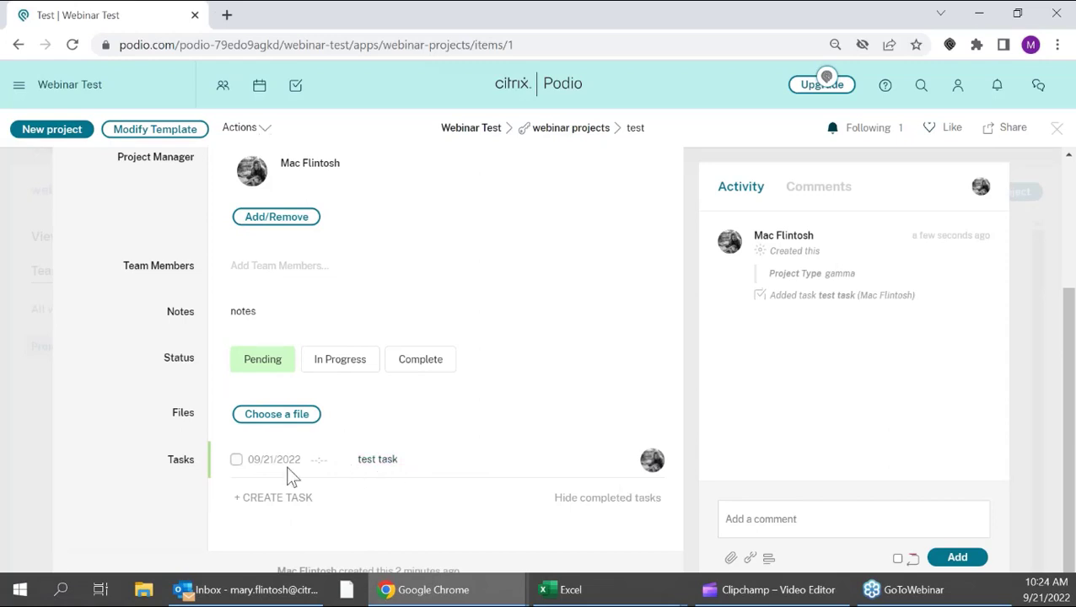
left_click(237, 461)
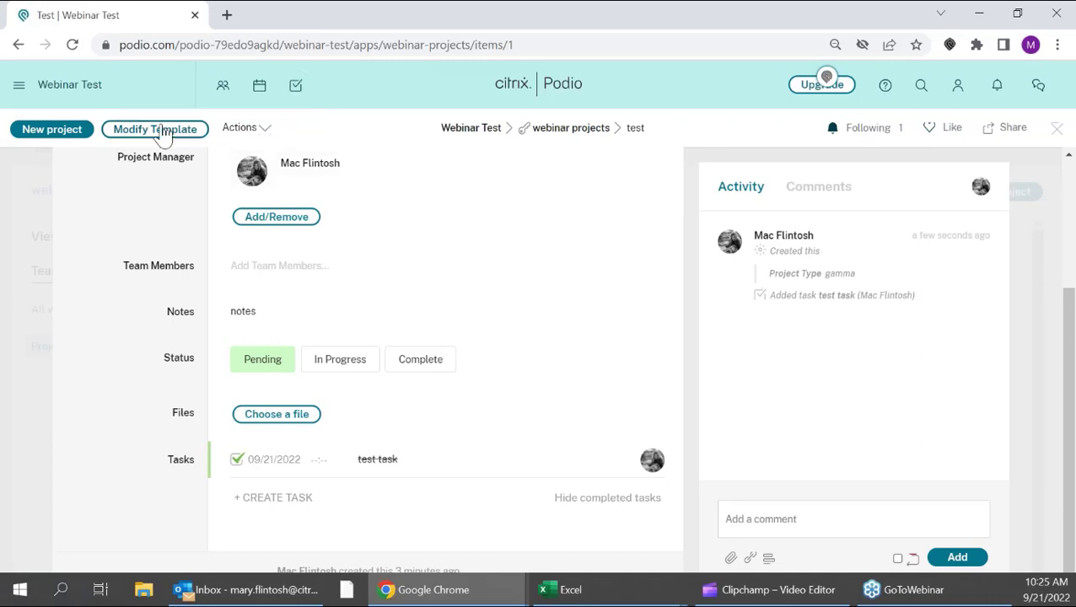
Step: Switch to the Project Management workspace and open its Projects app
left_click(116, 95)
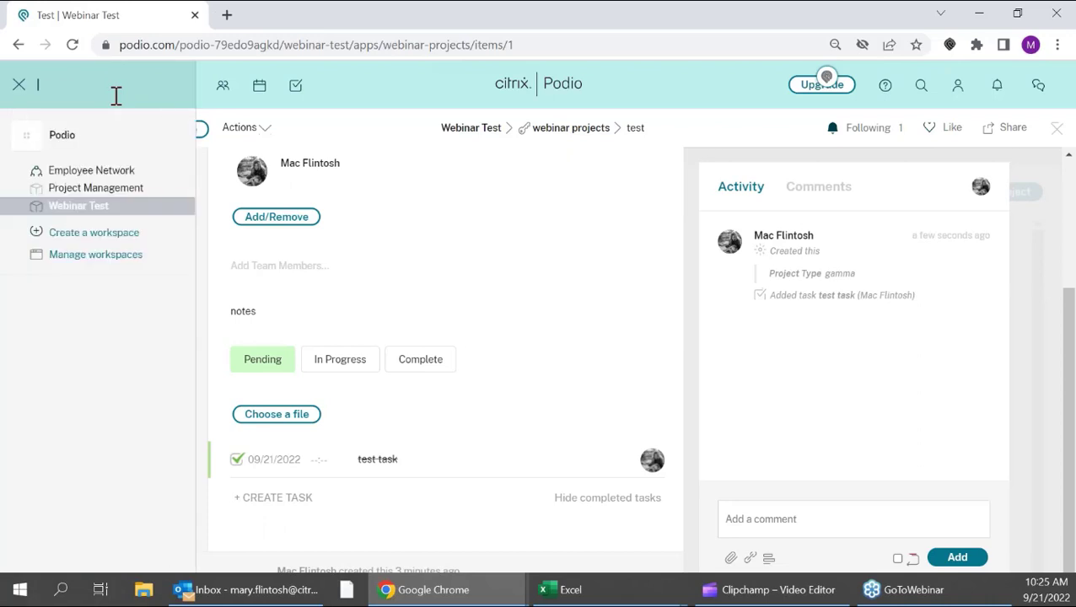
left_click(66, 191)
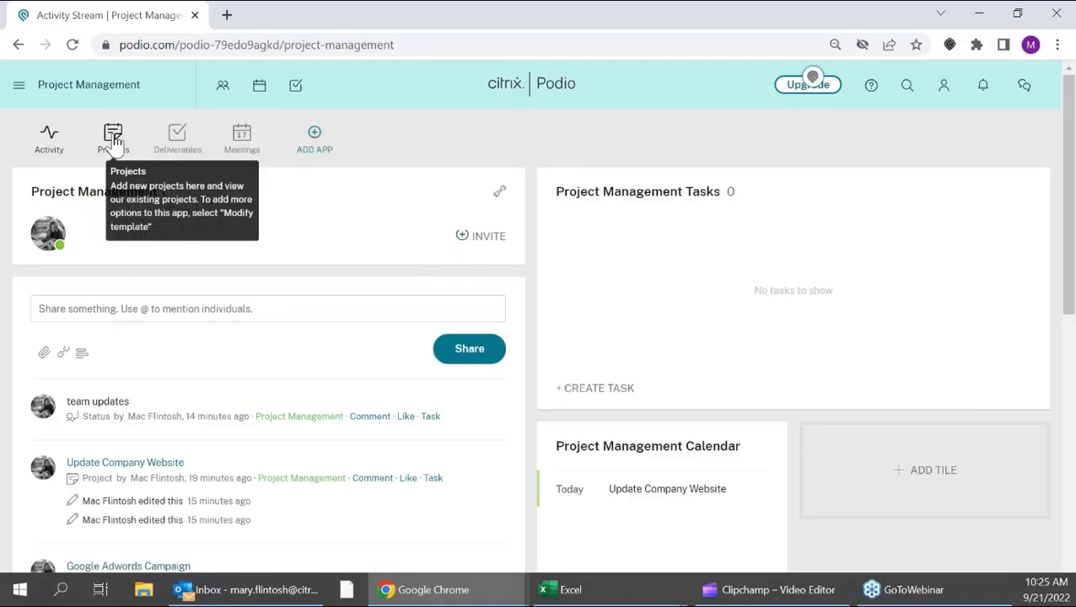
left_click(113, 139)
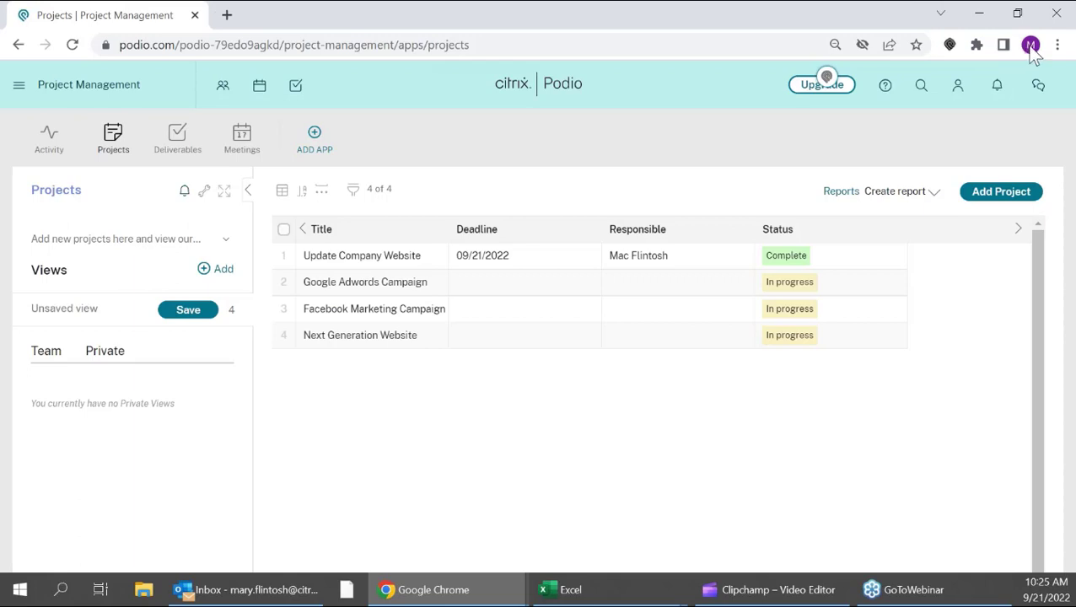
Step: Search projects for 'facebook', check the filters, and filter by the website team tag
left_click(932, 95)
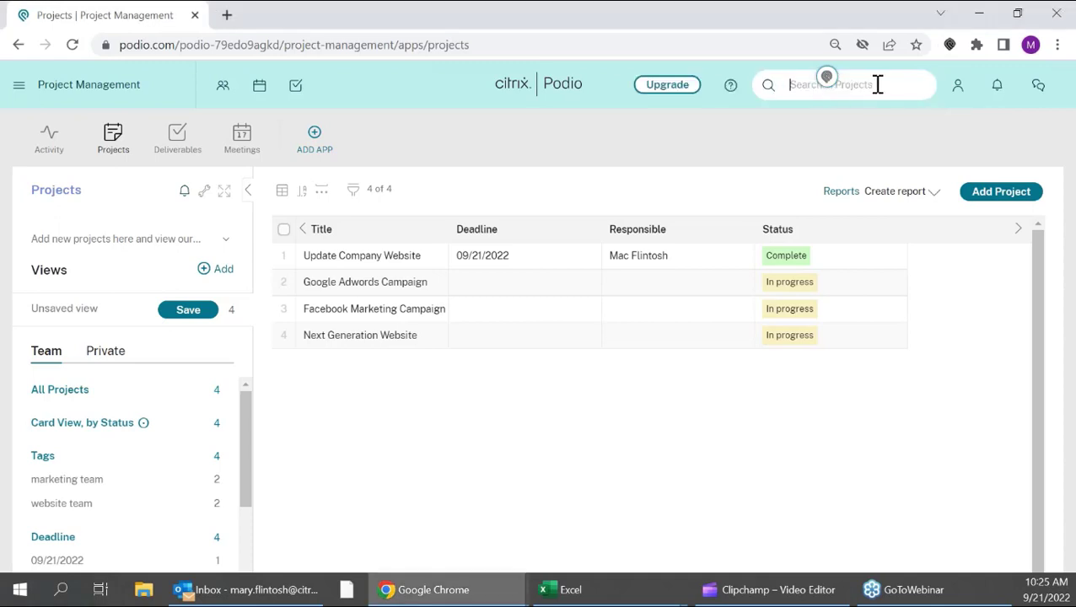
type("facebook")
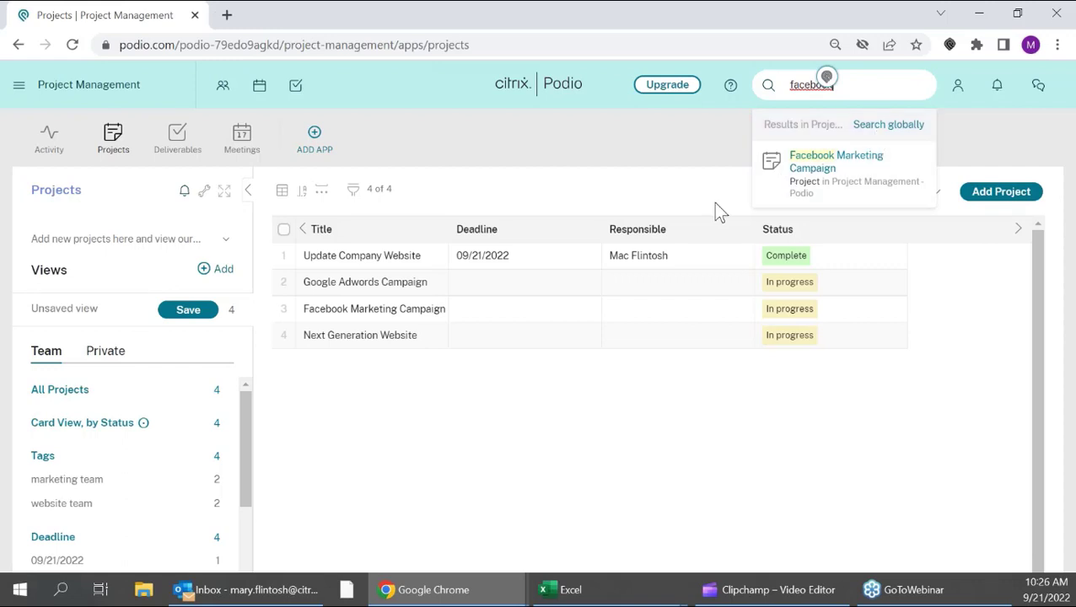
left_click(613, 197)
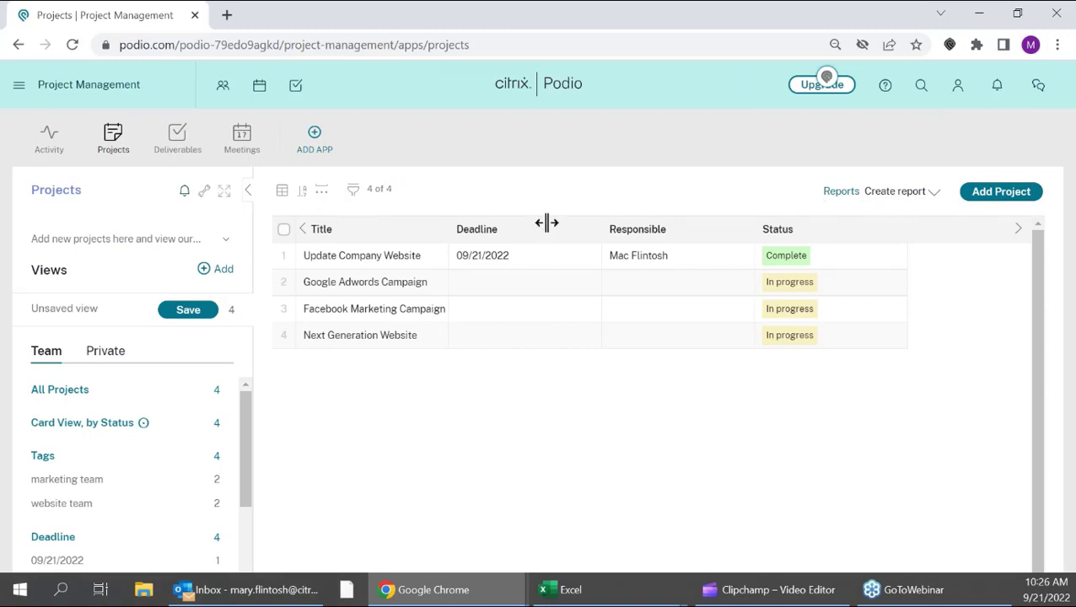
left_click(355, 195)
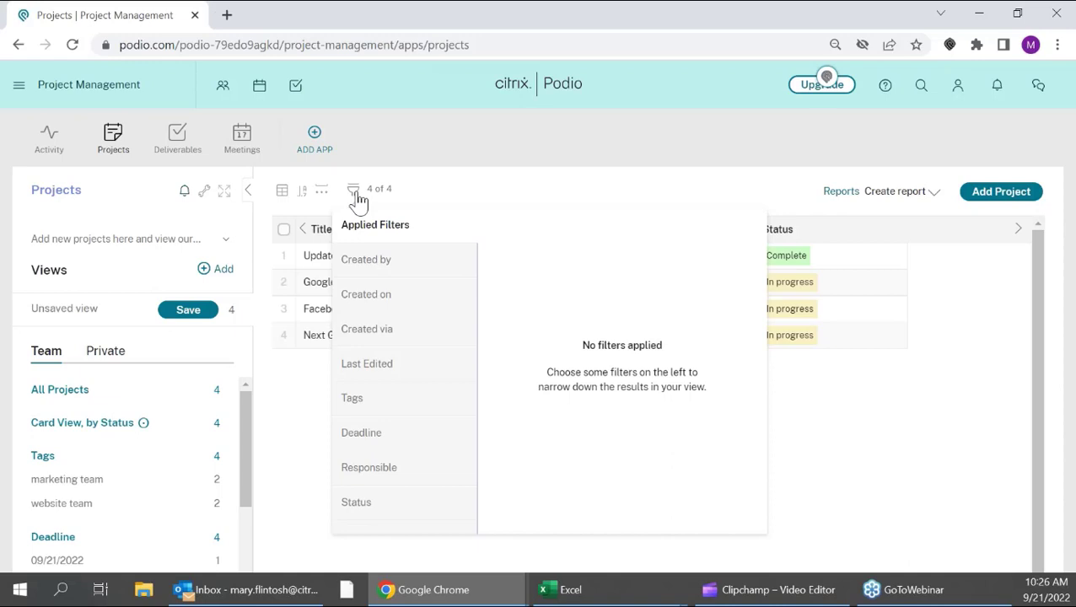
left_click(419, 198)
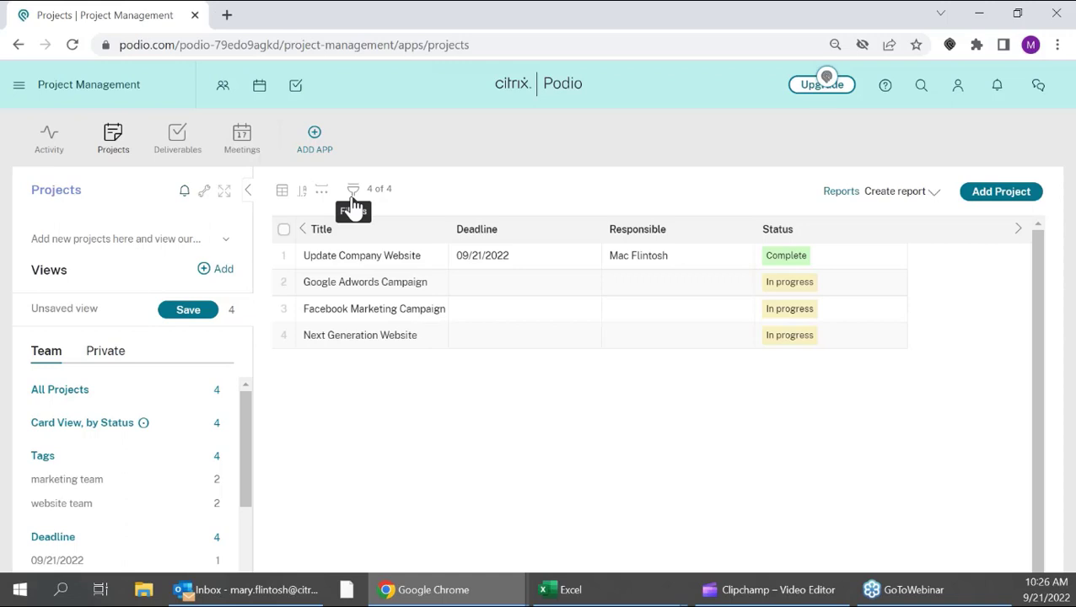
left_click(56, 505)
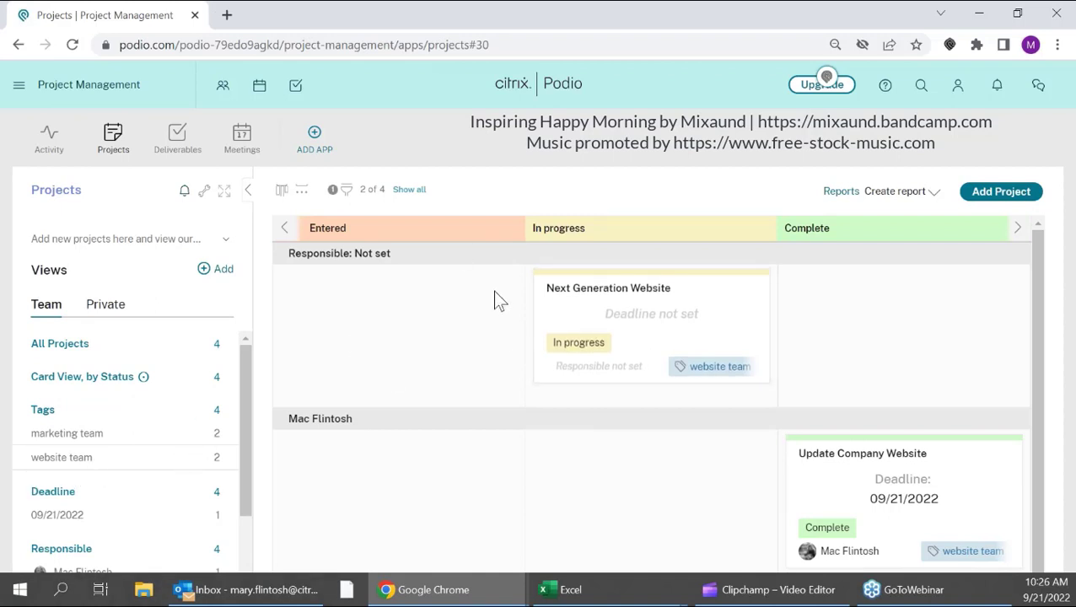
left_click(411, 191)
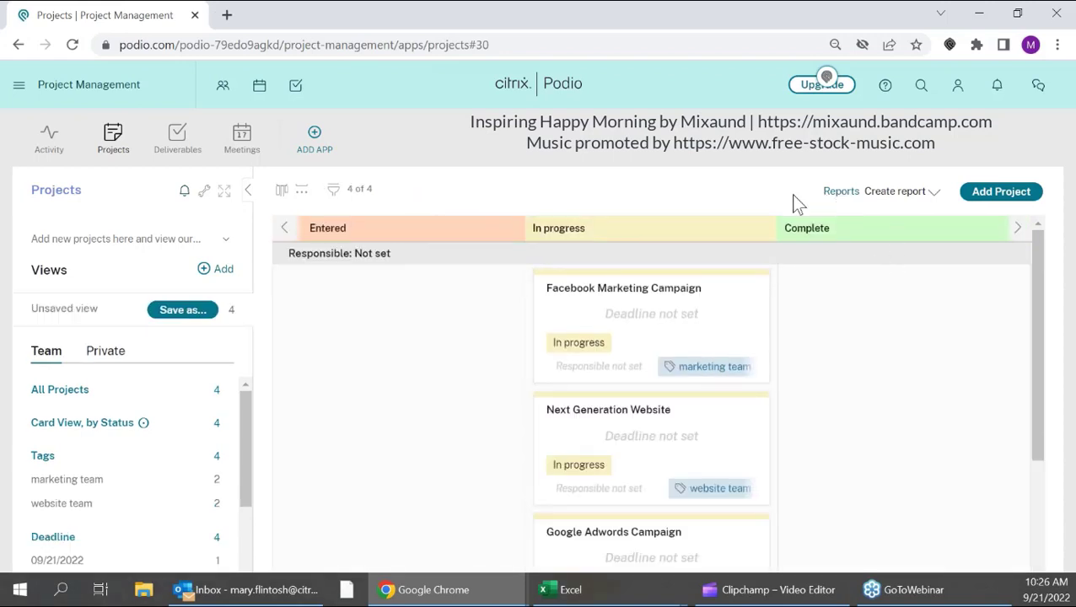
Step: Create a Count report on projects grouped by Status, giving 3 In progress and 1 Complete
left_click(894, 193)
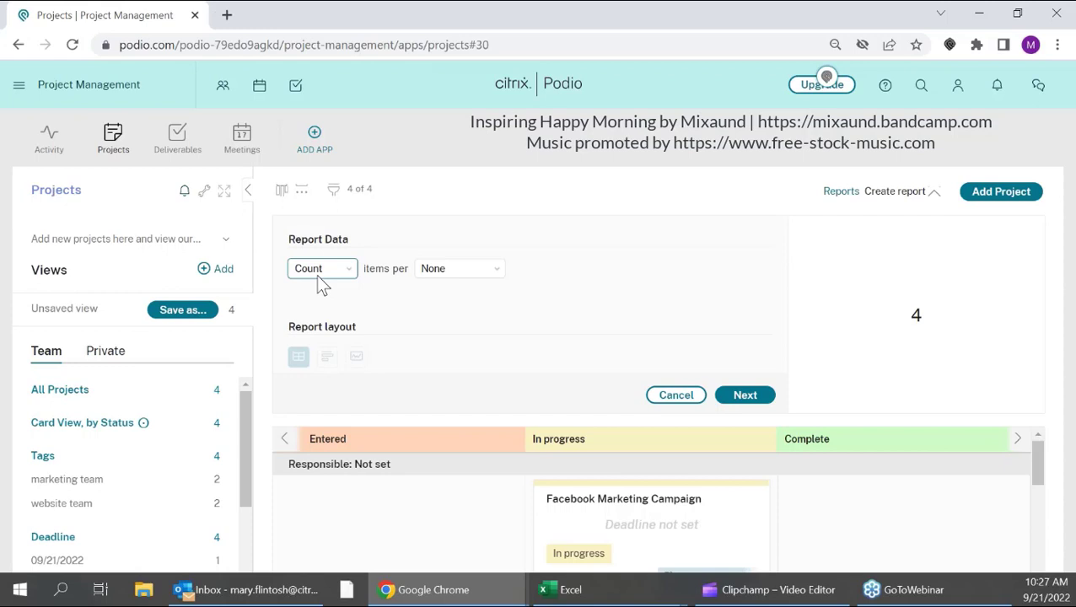
left_click(318, 276)
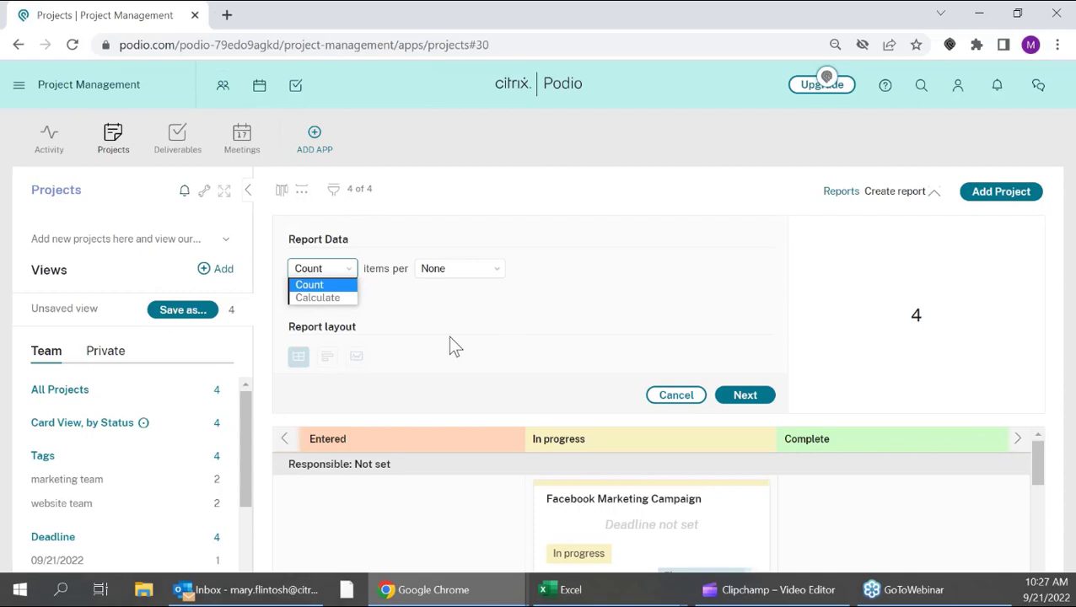
left_click(398, 314)
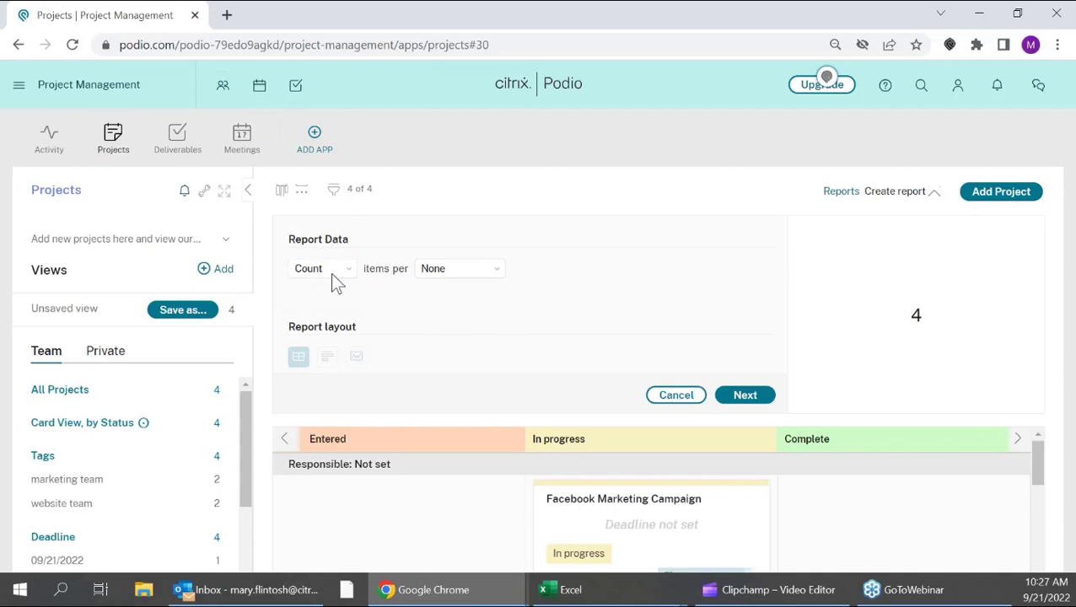
left_click(480, 270)
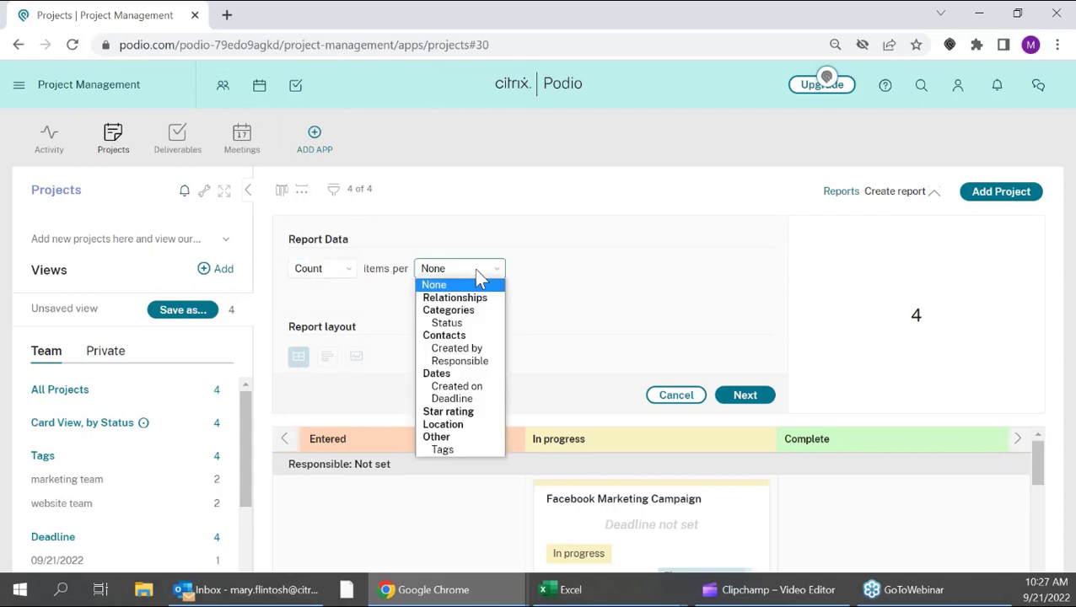
left_click(447, 323)
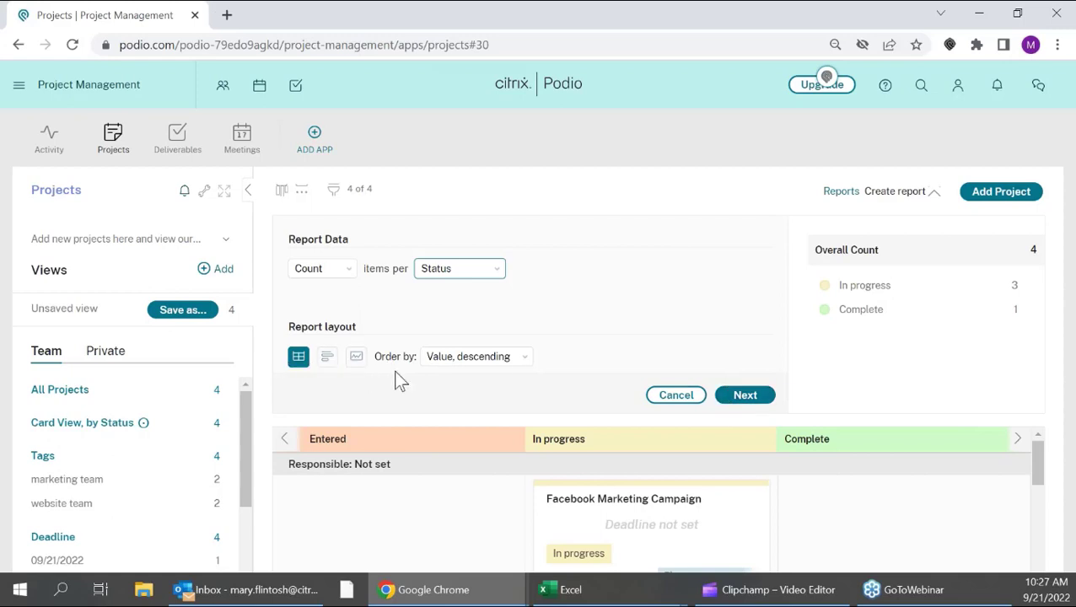
left_click(722, 396)
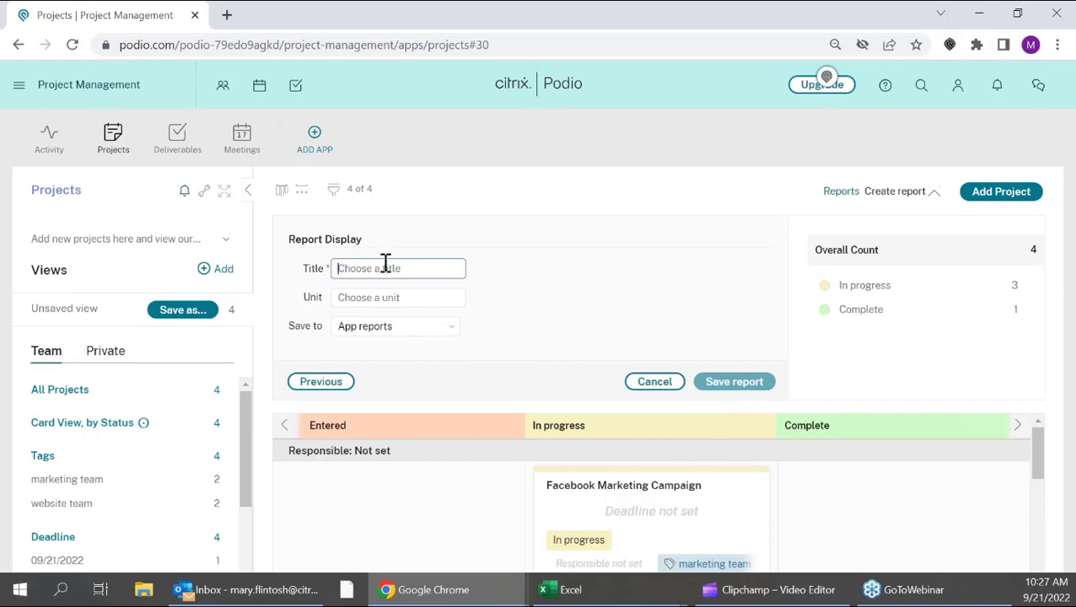
Step: Title the report 'Project by Status' and leave its unit field empty
type("P")
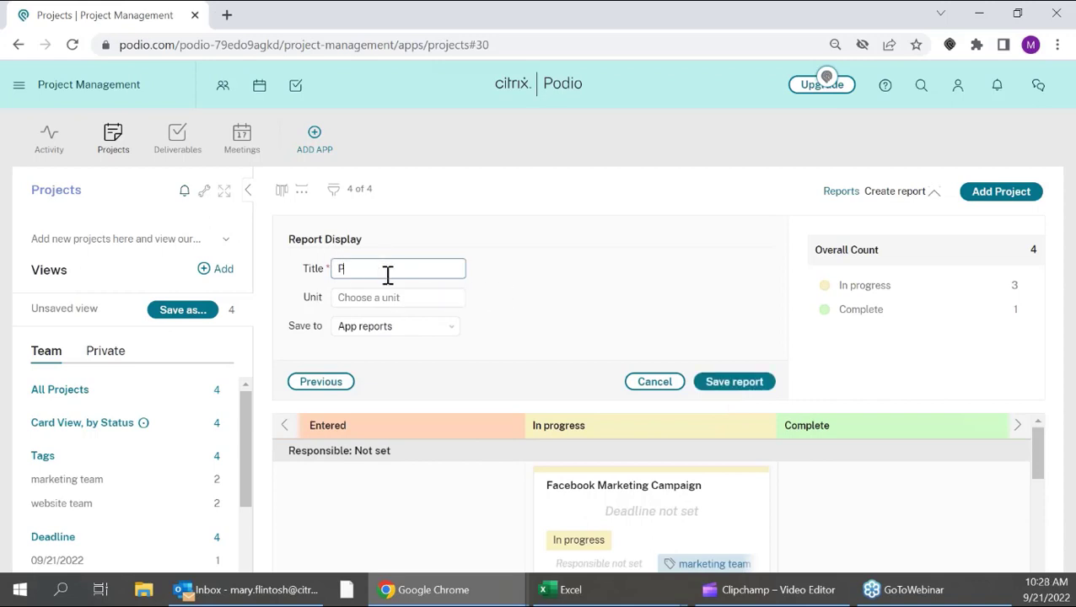
type("roject by Status")
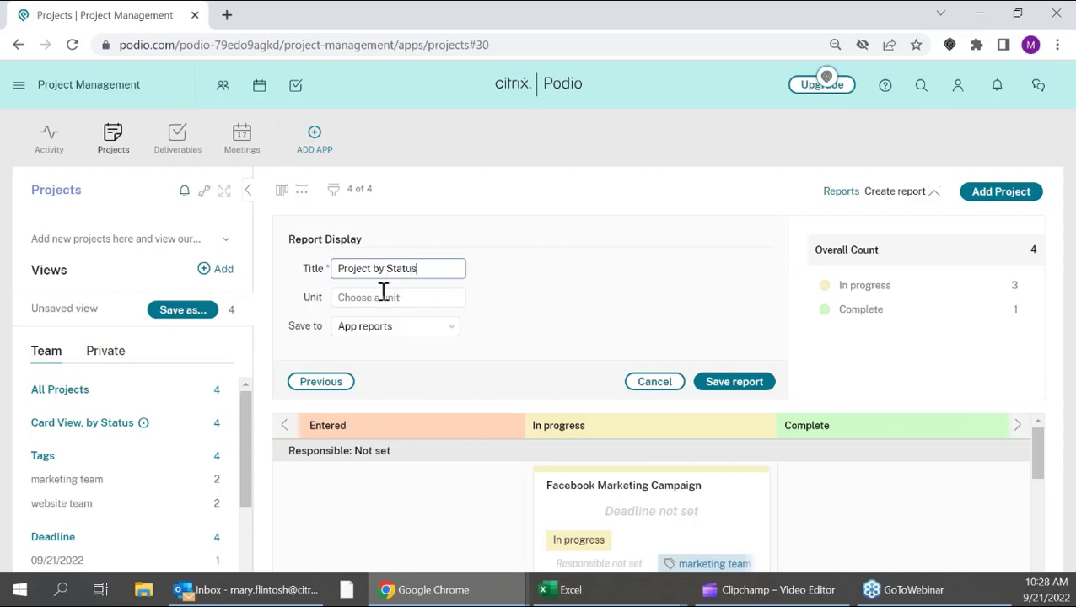
left_click(383, 291)
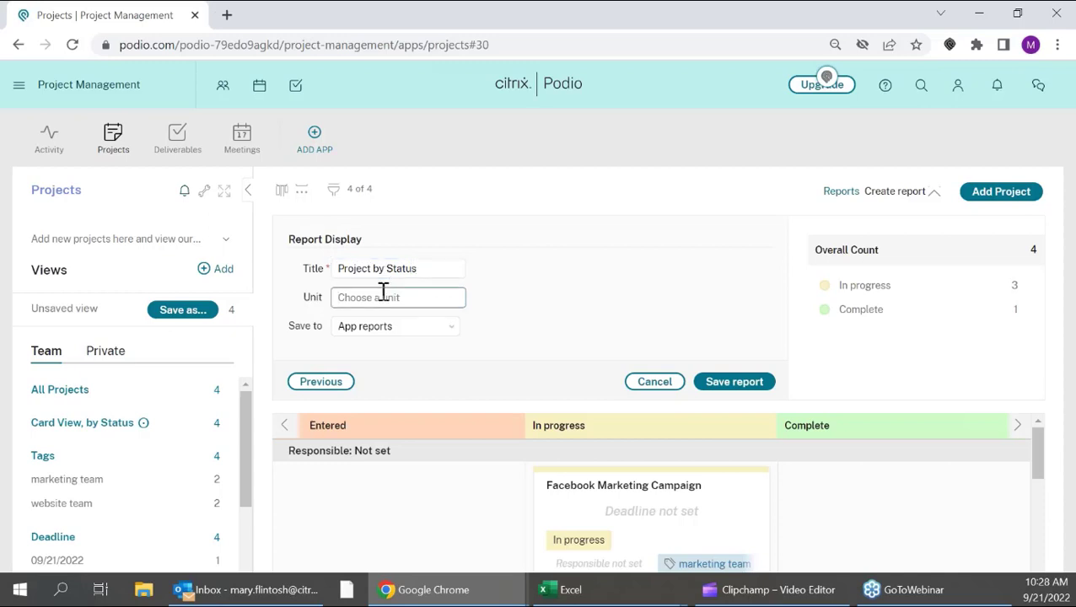
type("prj")
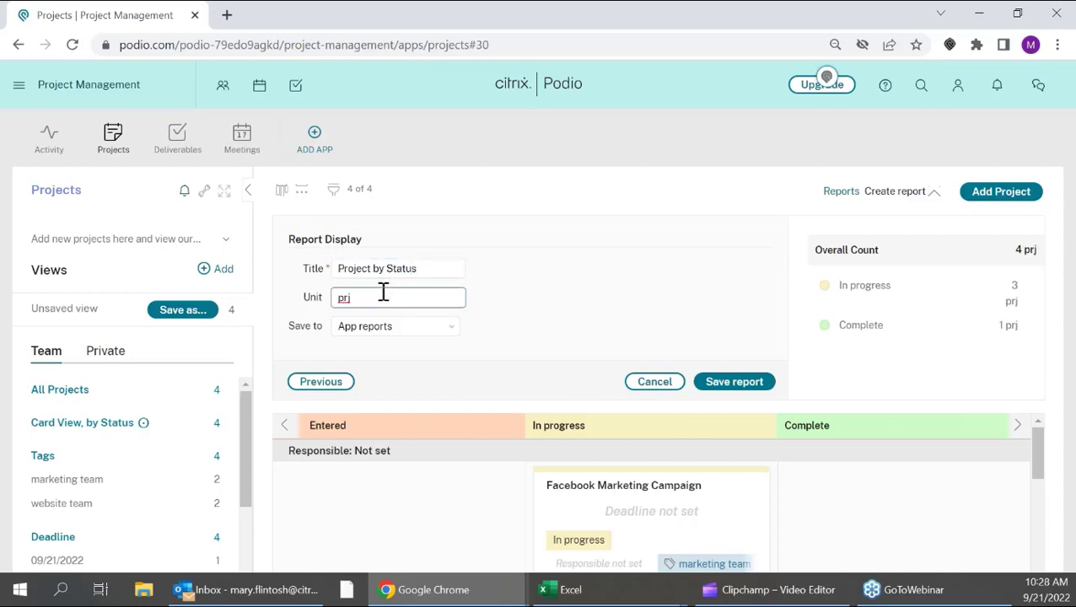
key("BackSpace")
key("BackSpace")
key("BackSpace")
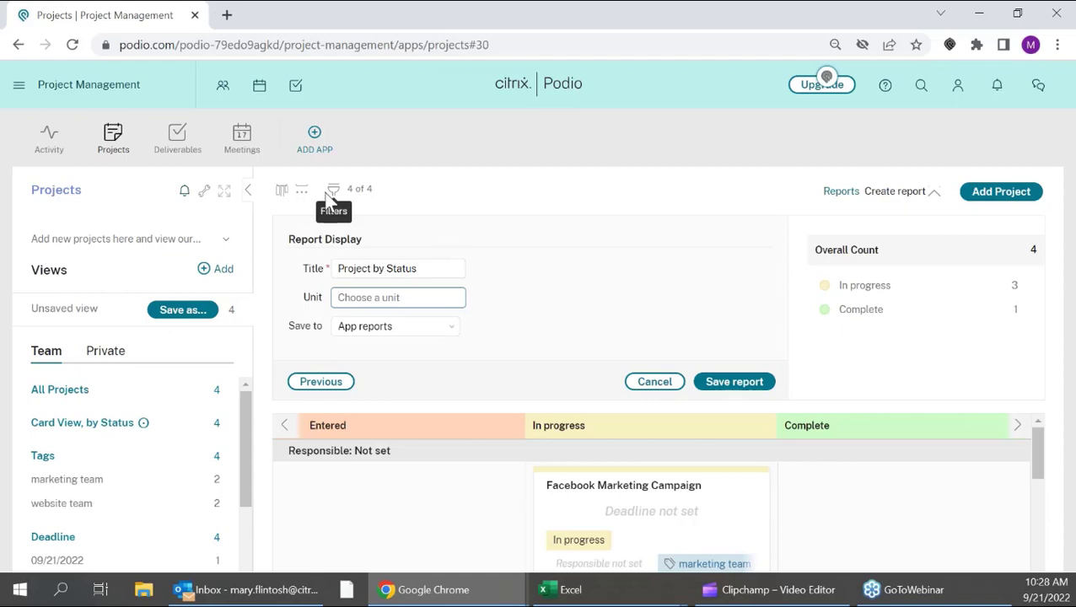
Step: Save the report to the Workspace home page, saving again after the error
left_click(108, 88)
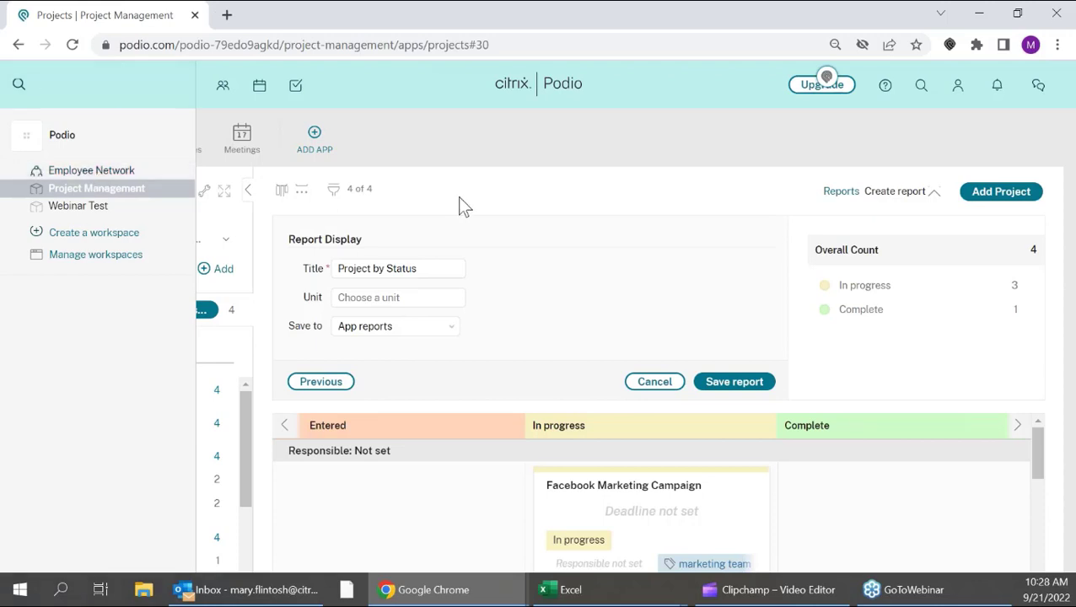
left_click(381, 338)
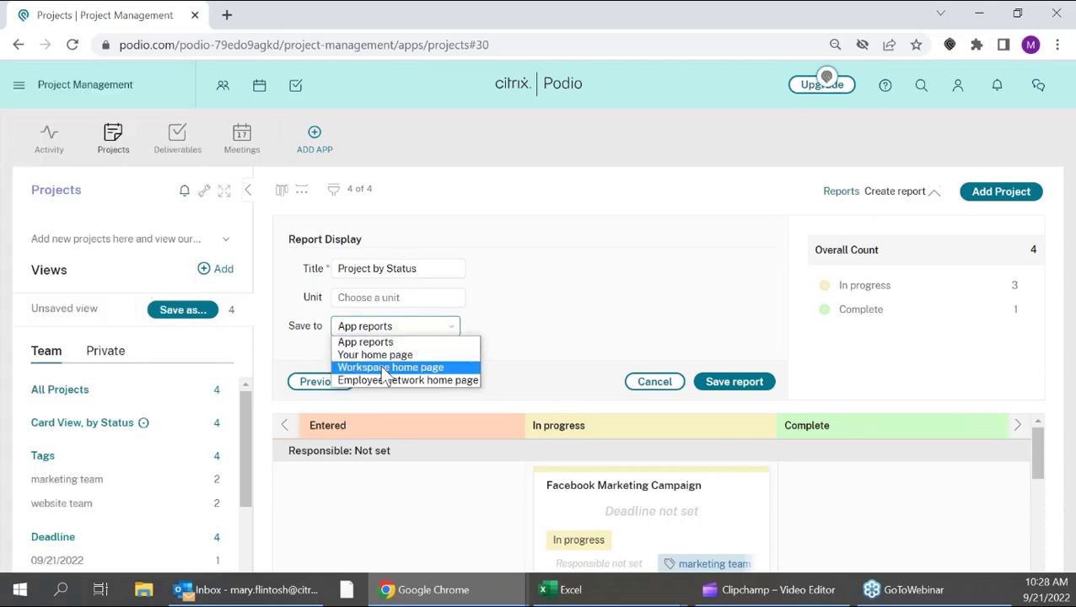
left_click(383, 368)
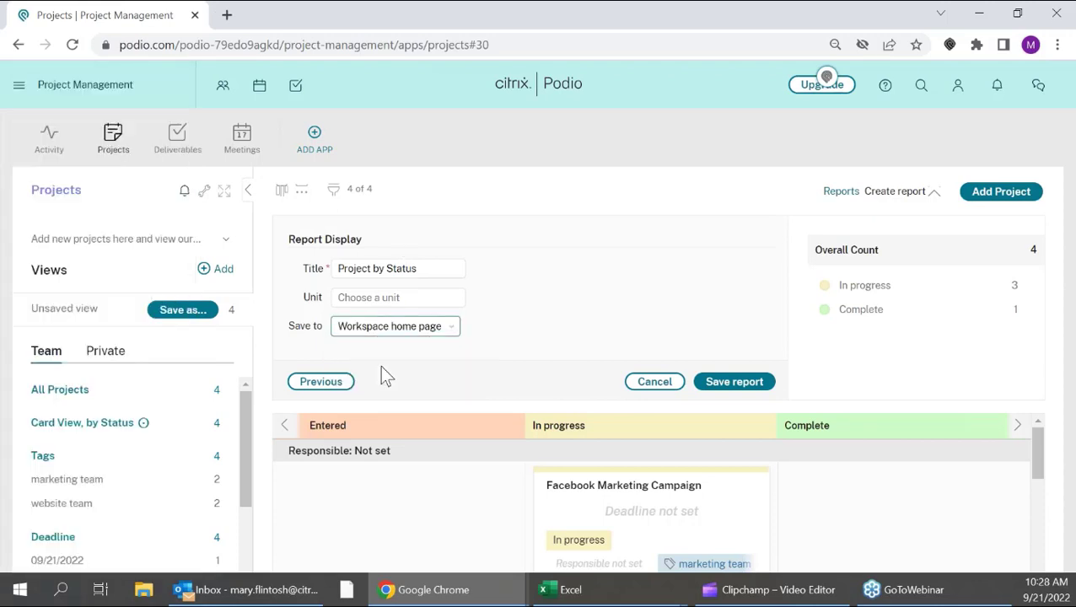
left_click(712, 390)
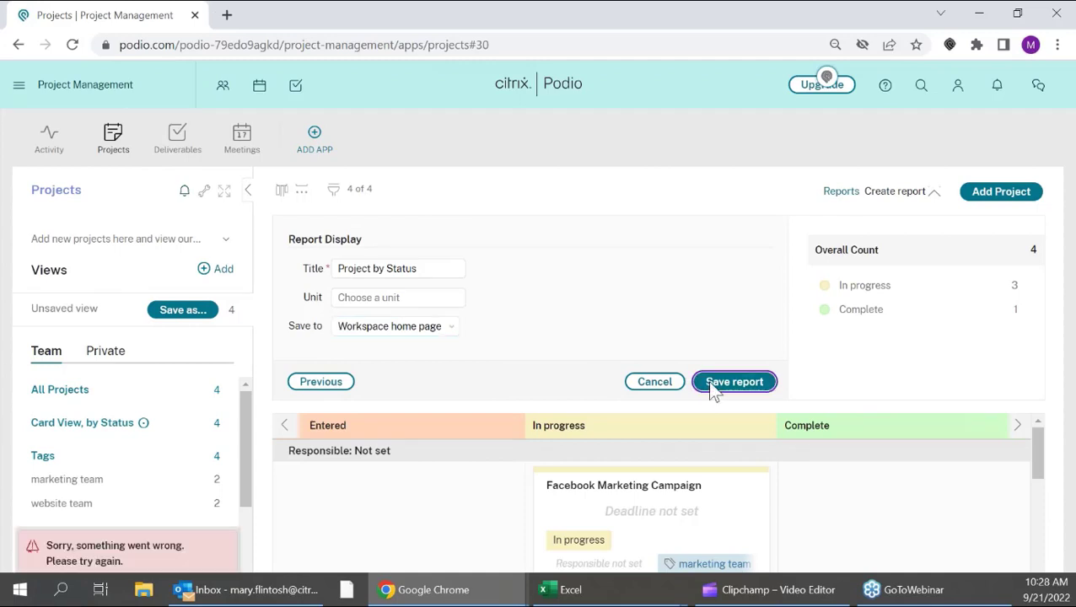
left_click(72, 45)
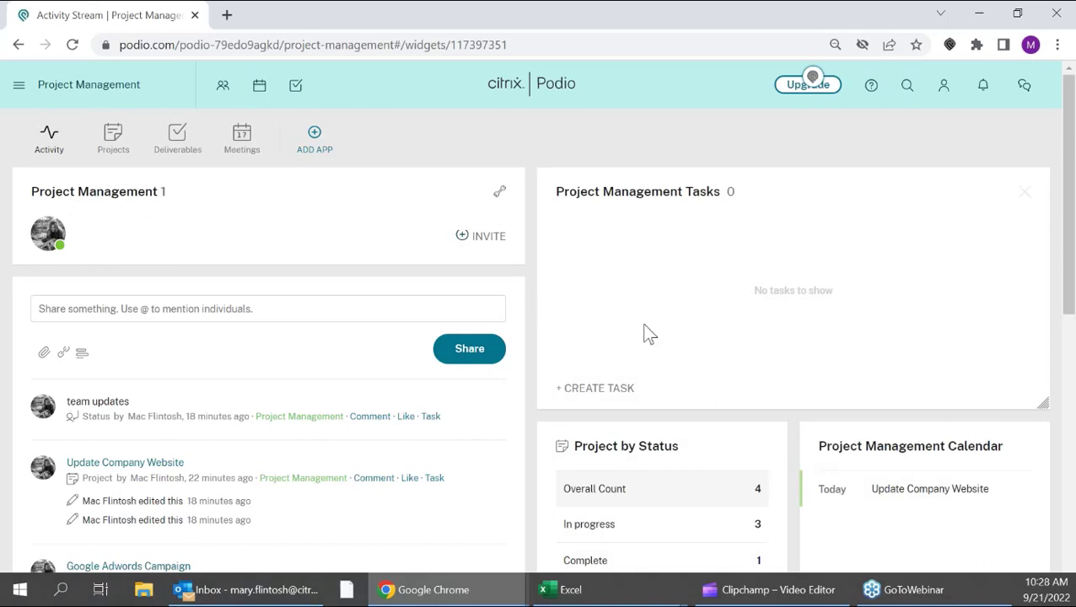
Step: Filter Projects to the three In progress projects using the tile's In progress count
scroll(644, 334, "down", 2)
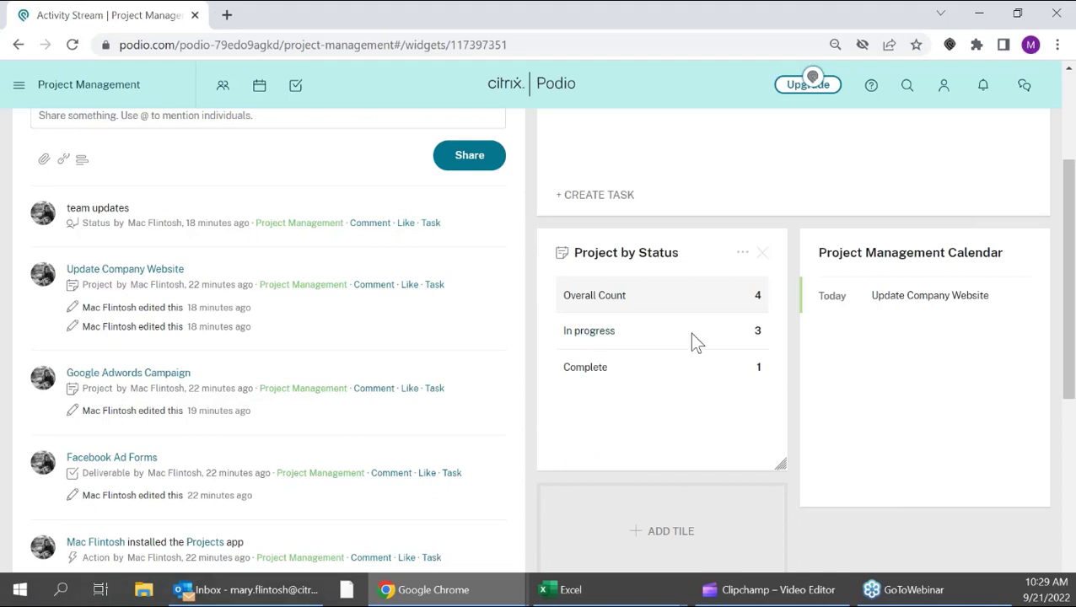
left_click(757, 332)
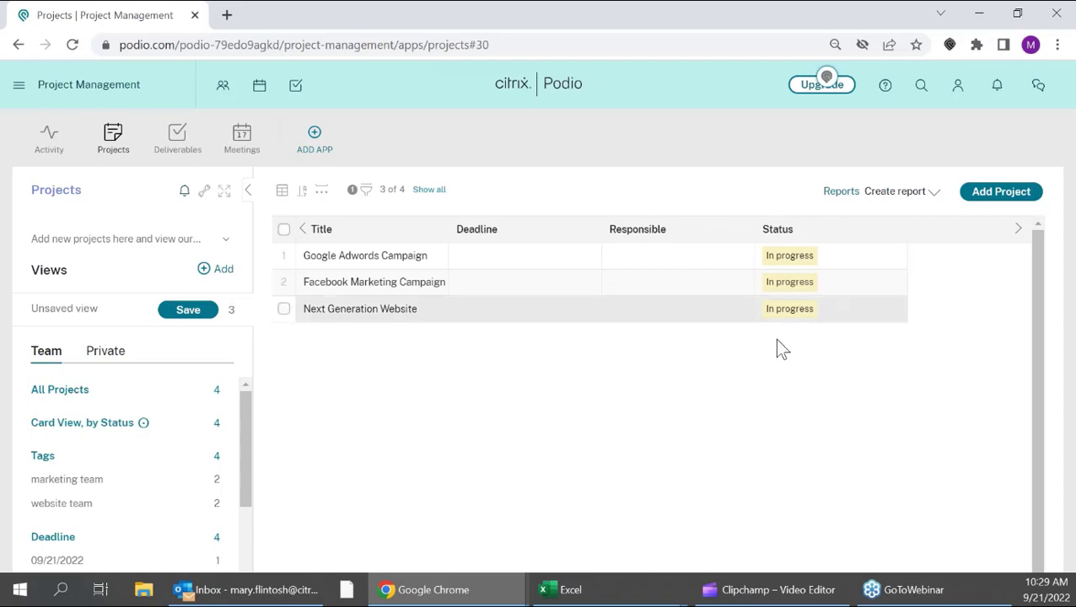
left_click(1044, 94)
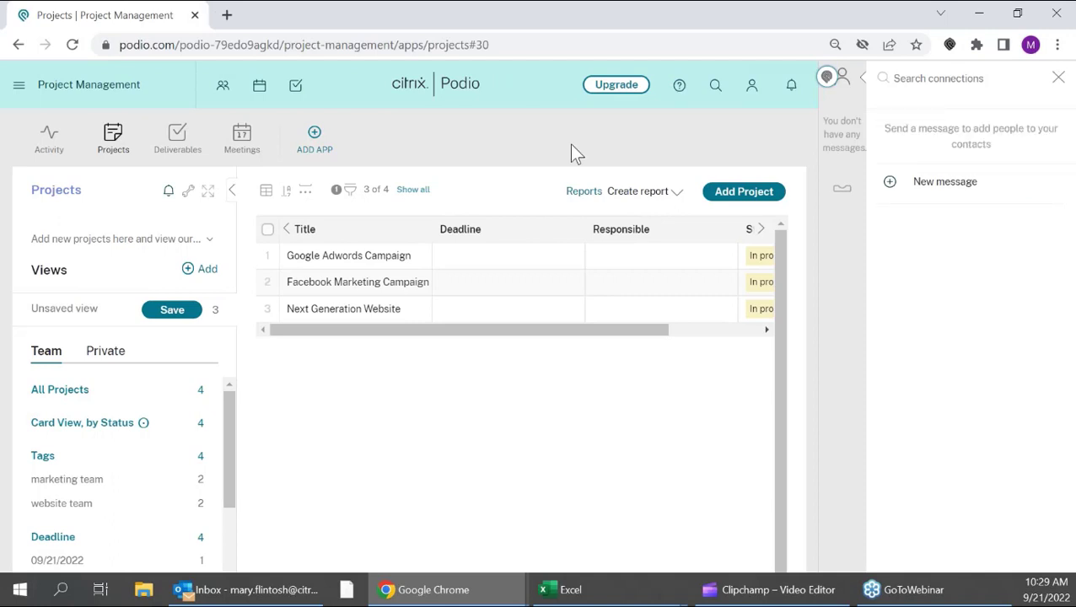
left_click(1059, 78)
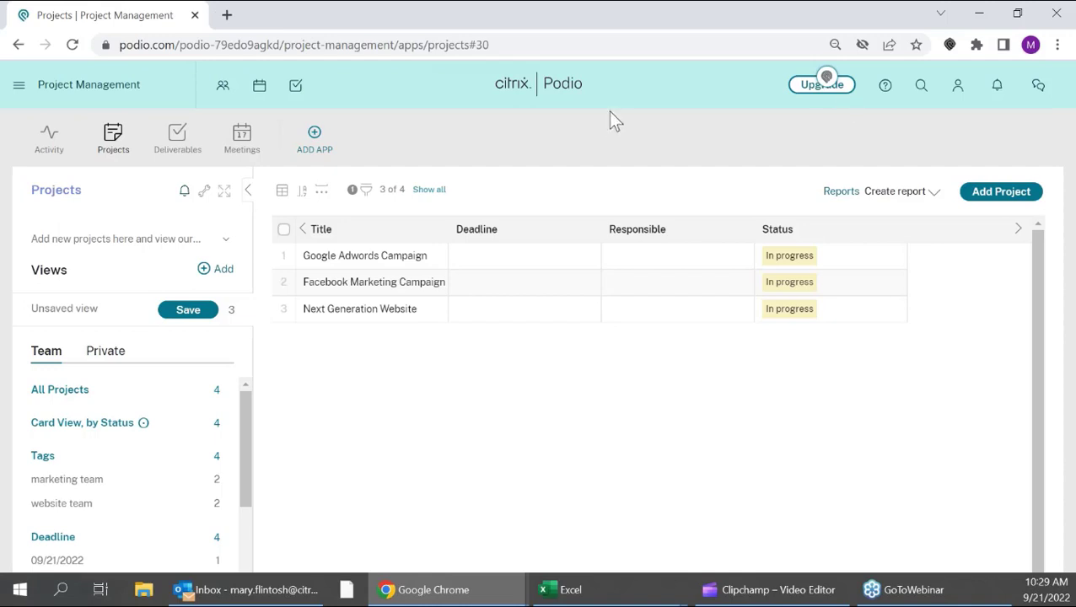
Step: Reload the Projects app, then go to the My tasks page
left_click(118, 154)
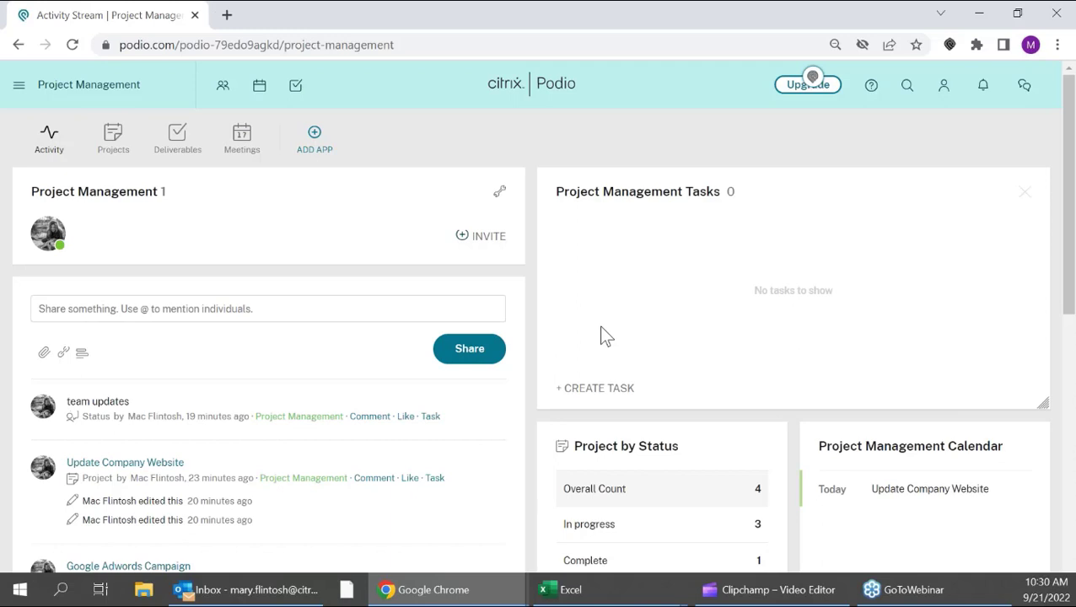
left_click(296, 87)
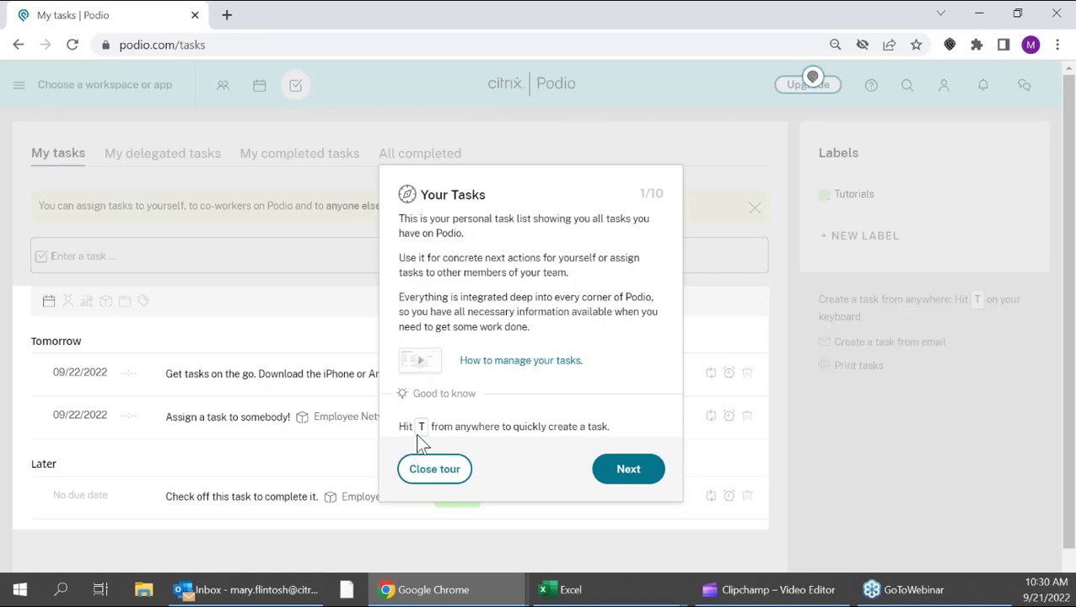
Step: Close the Your Tasks tour, view the first task's details, and return to the Podio home
left_click(641, 480)
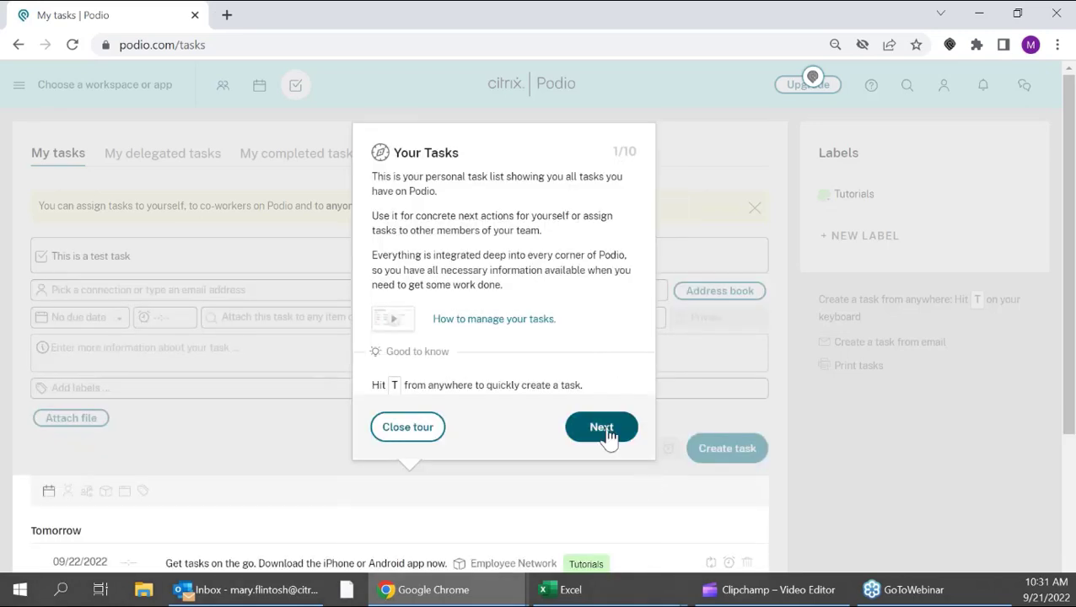
left_click(417, 427)
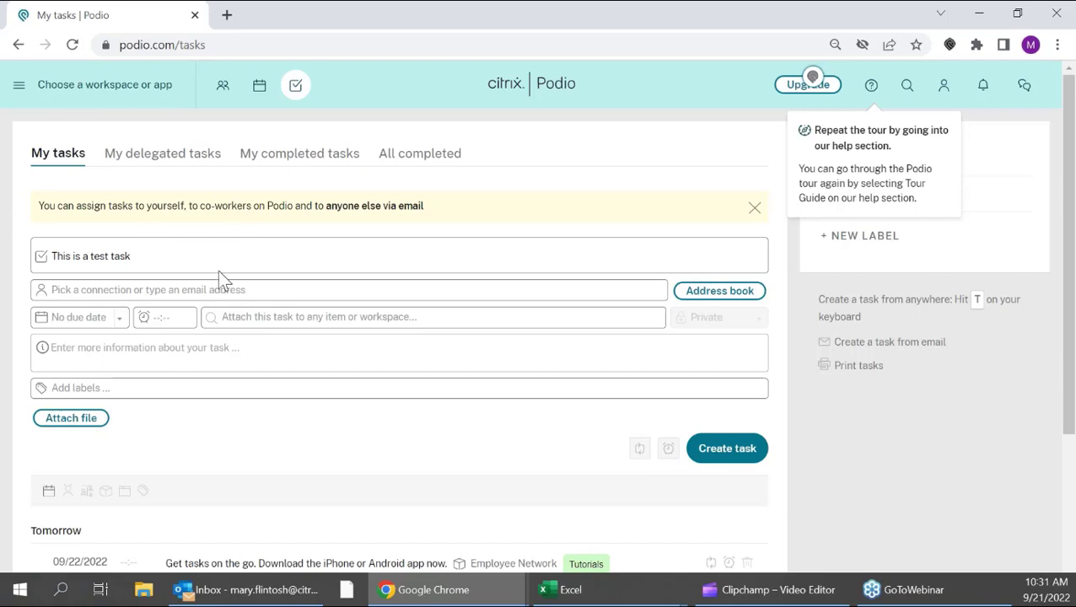
scroll(217, 273, "down", 3)
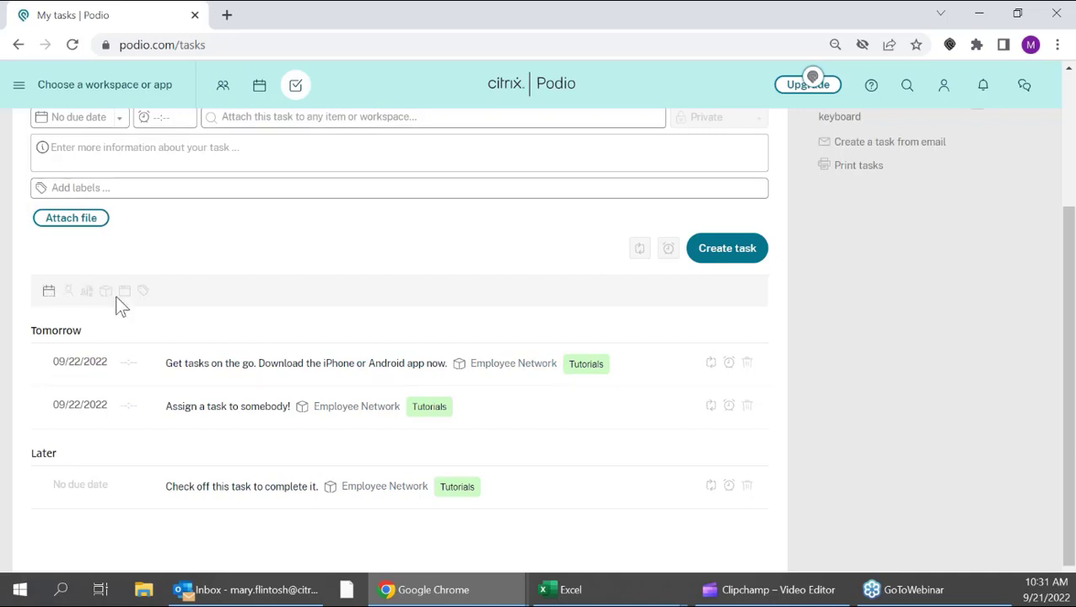
left_click(202, 369)
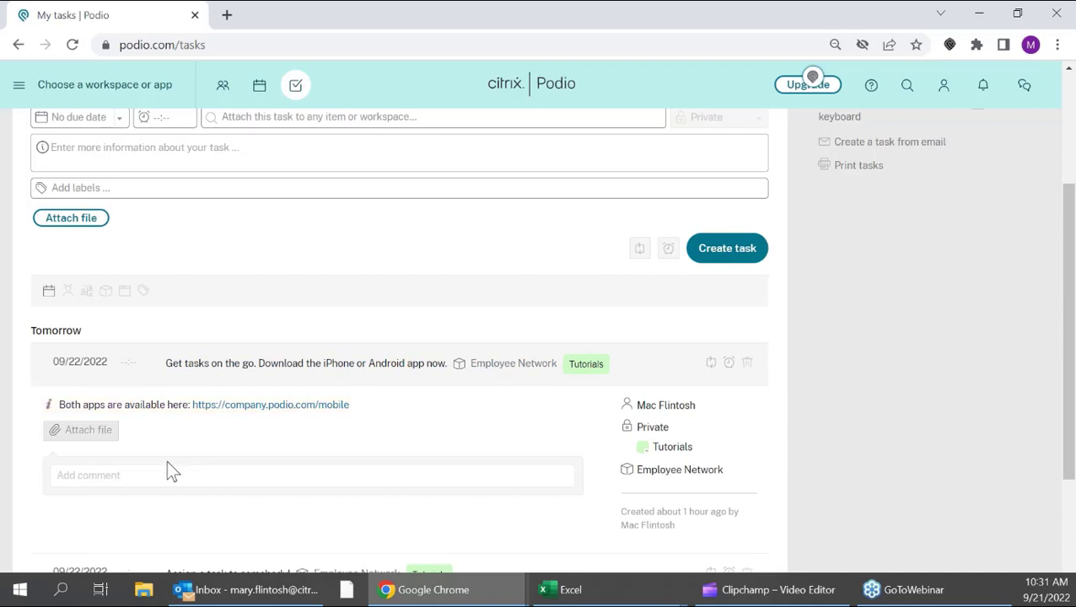
scroll(166, 469, "up", 3)
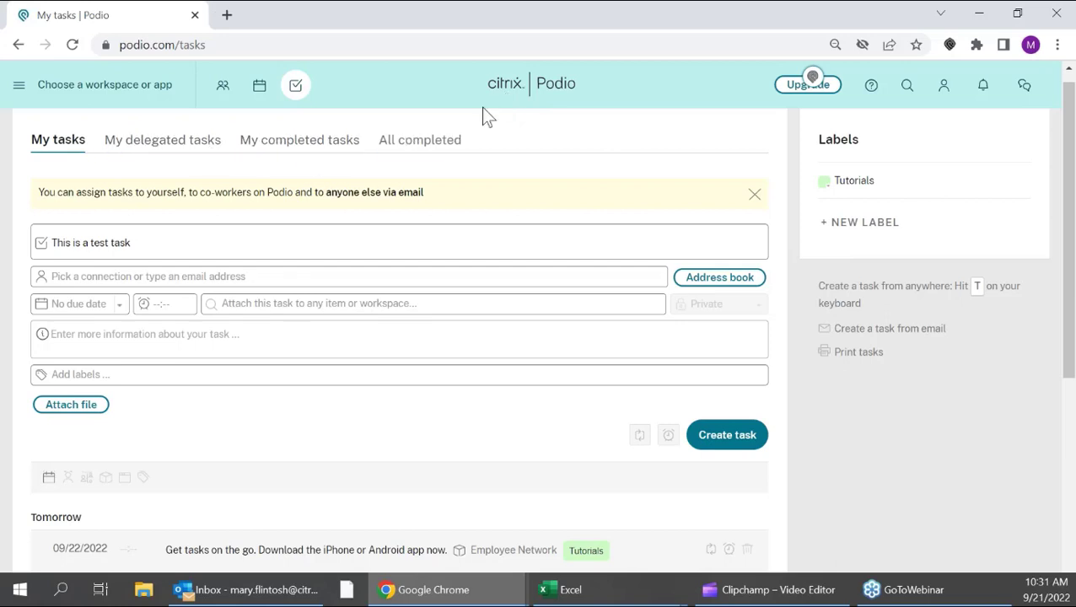
left_click(518, 91)
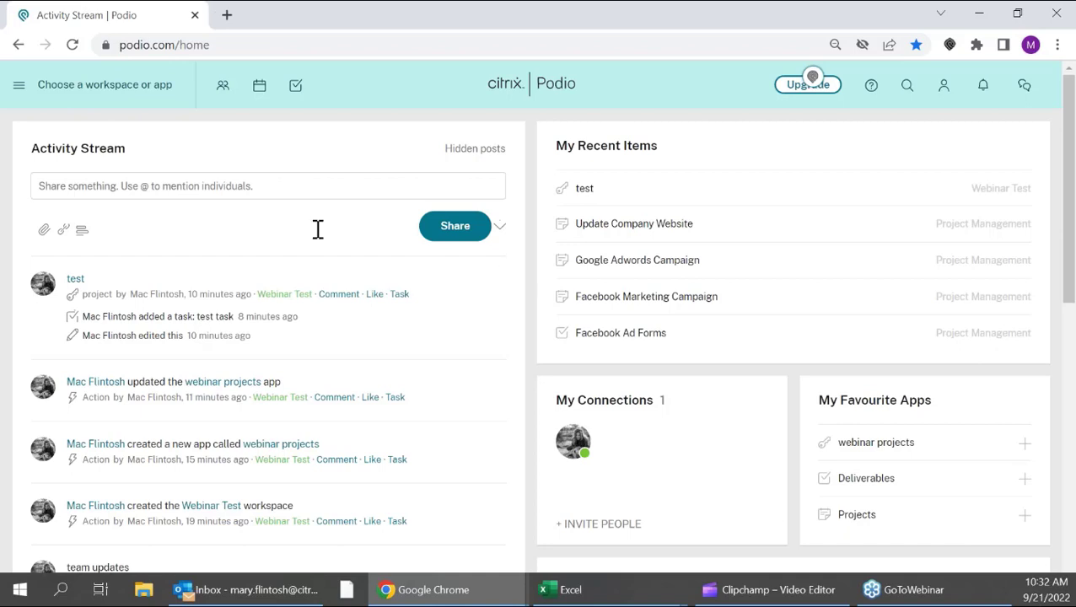
Step: Switch to the Project Management workspace from the workspace list
left_click(118, 87)
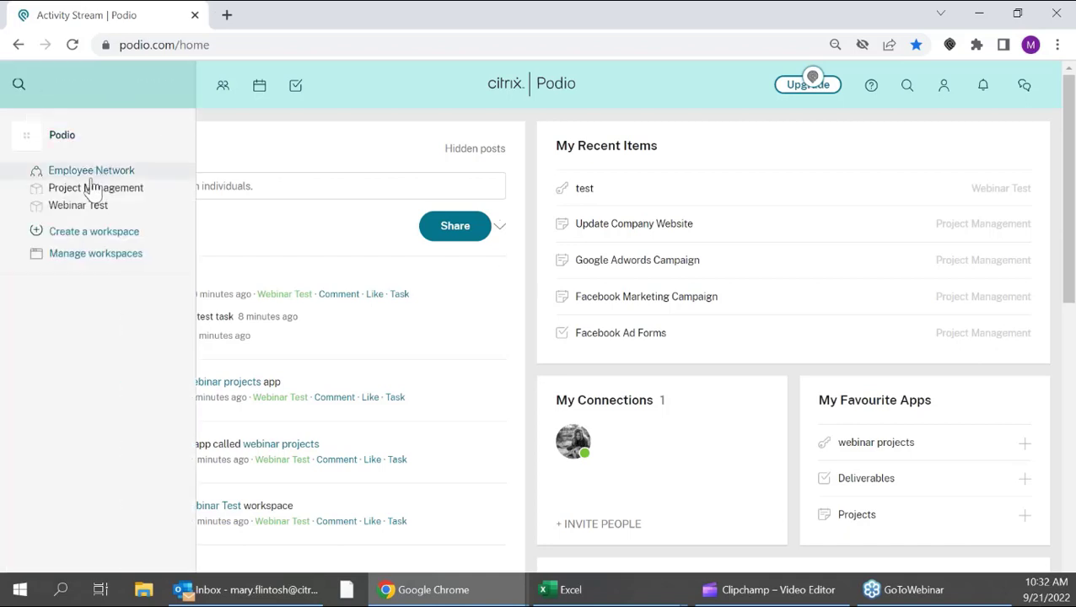
left_click(97, 190)
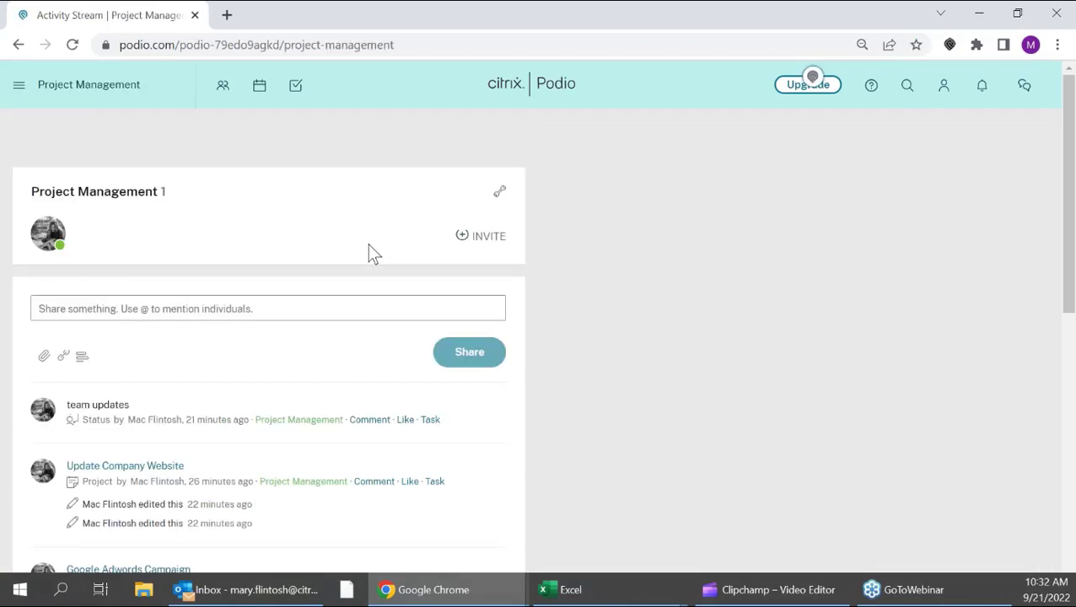
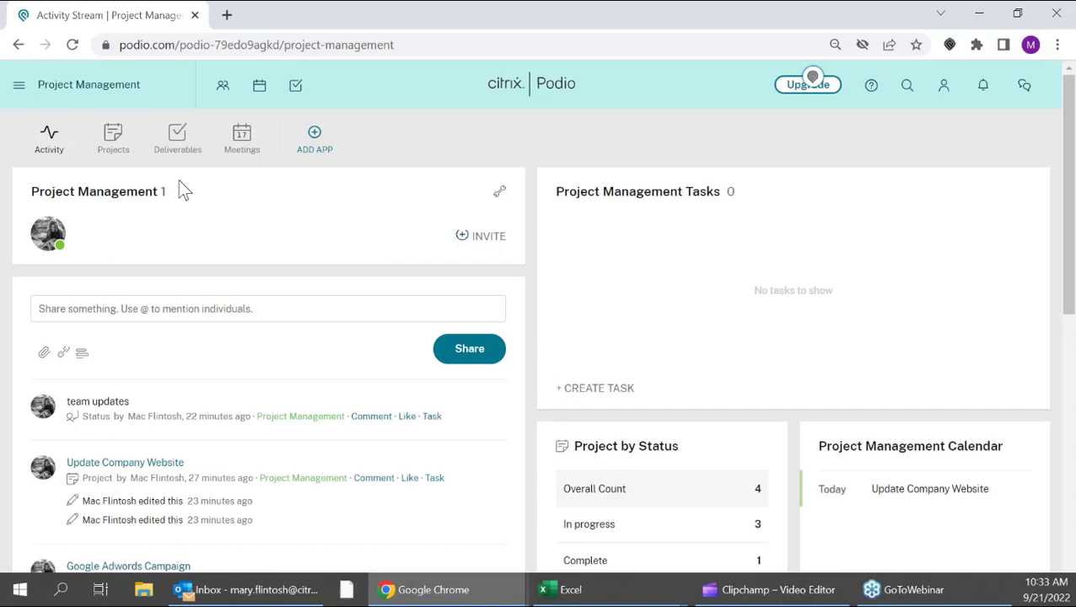
Step: Add a Relationship field below Deadline in the Projects app template, skip app references, and save
left_click(108, 149)
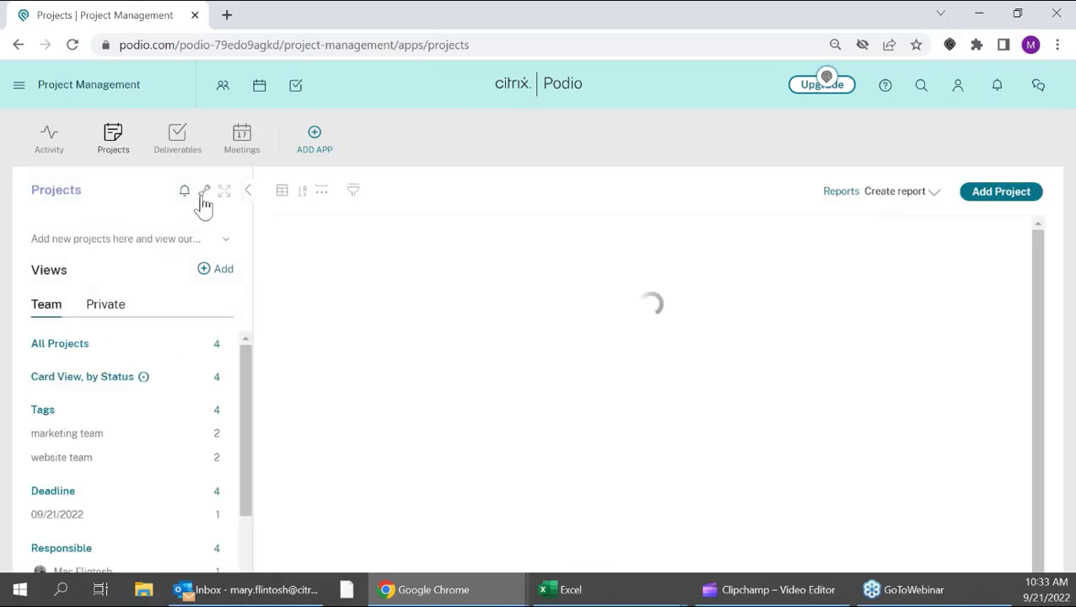
left_click(203, 194)
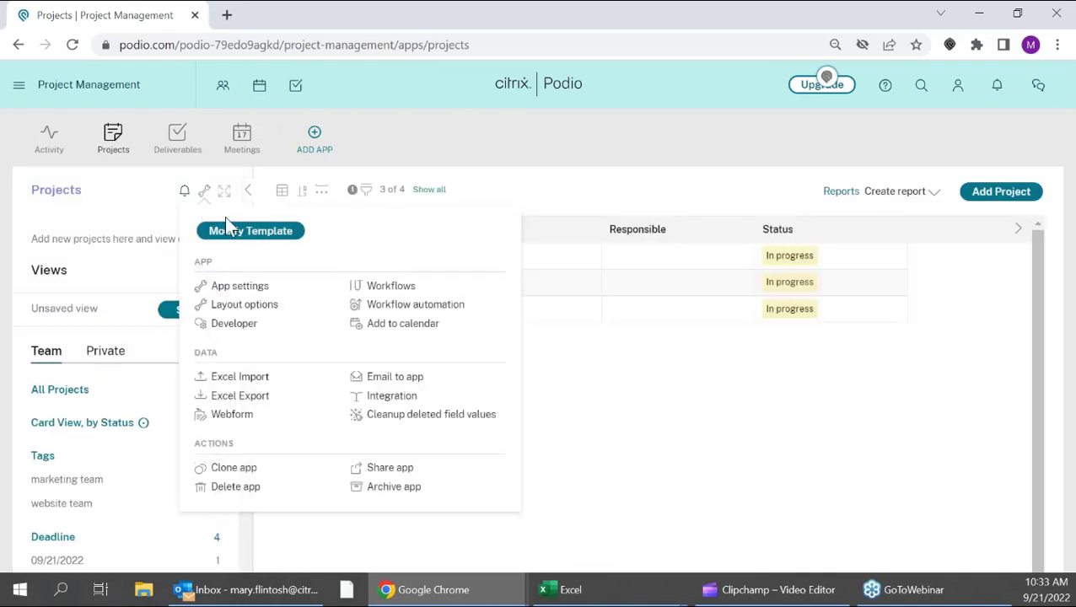
left_click(226, 231)
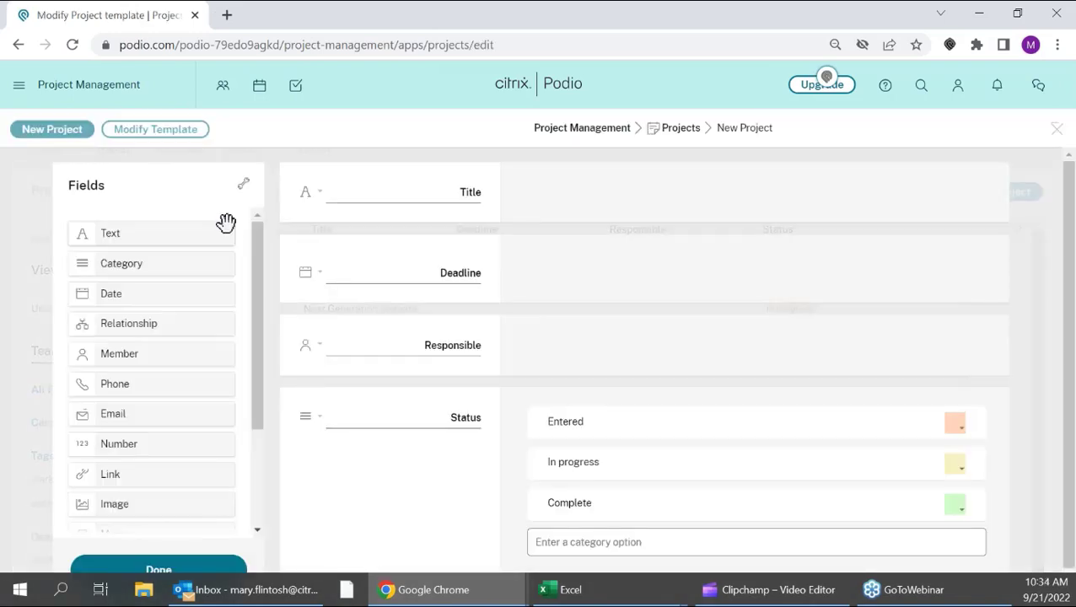
left_click_drag(144, 320, 315, 333)
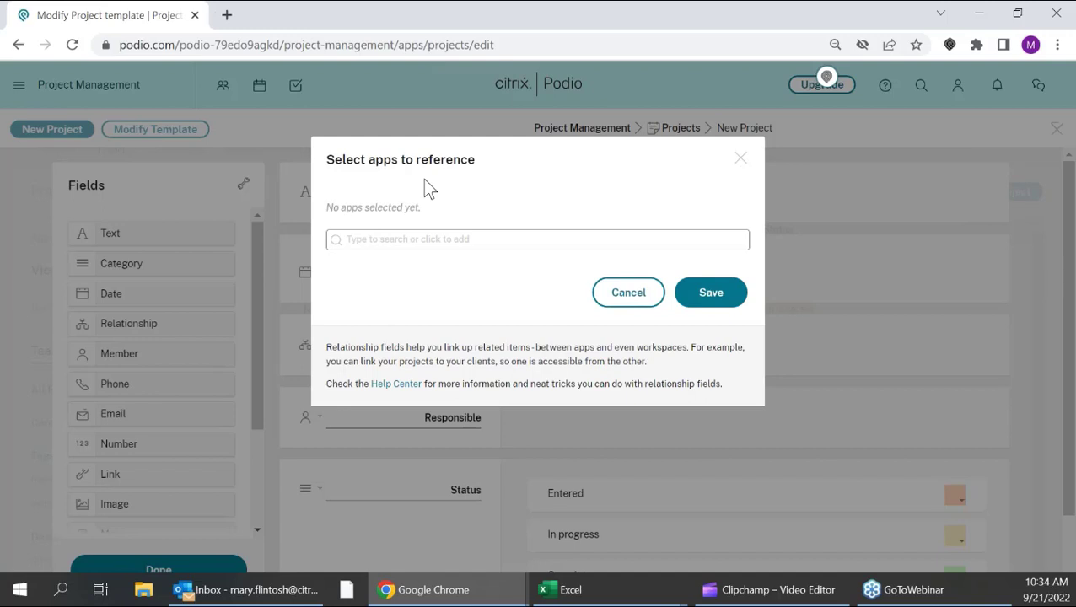
left_click(627, 295)
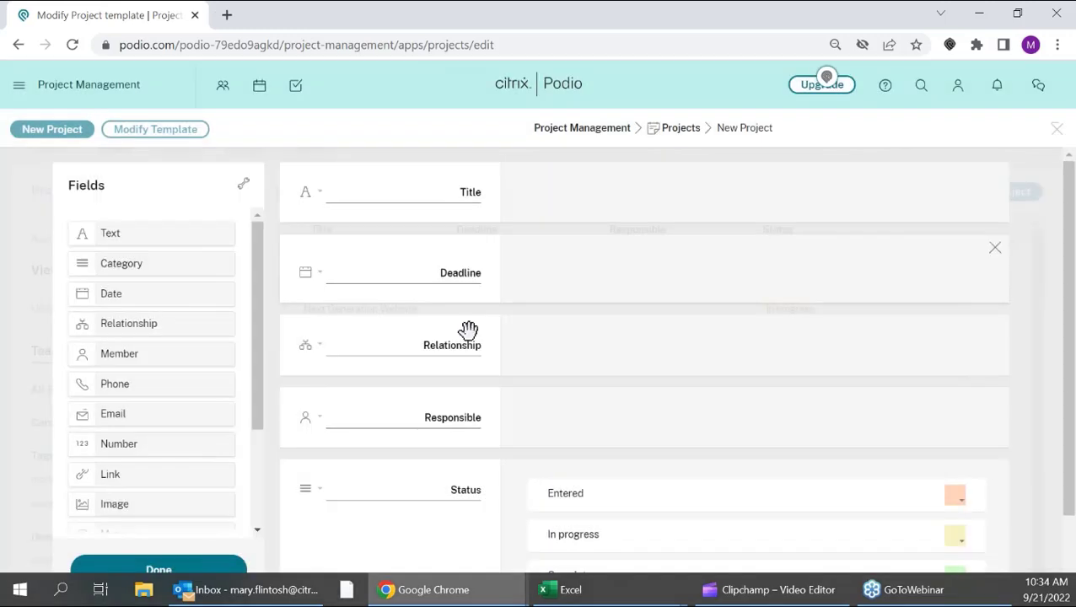
left_click(159, 566)
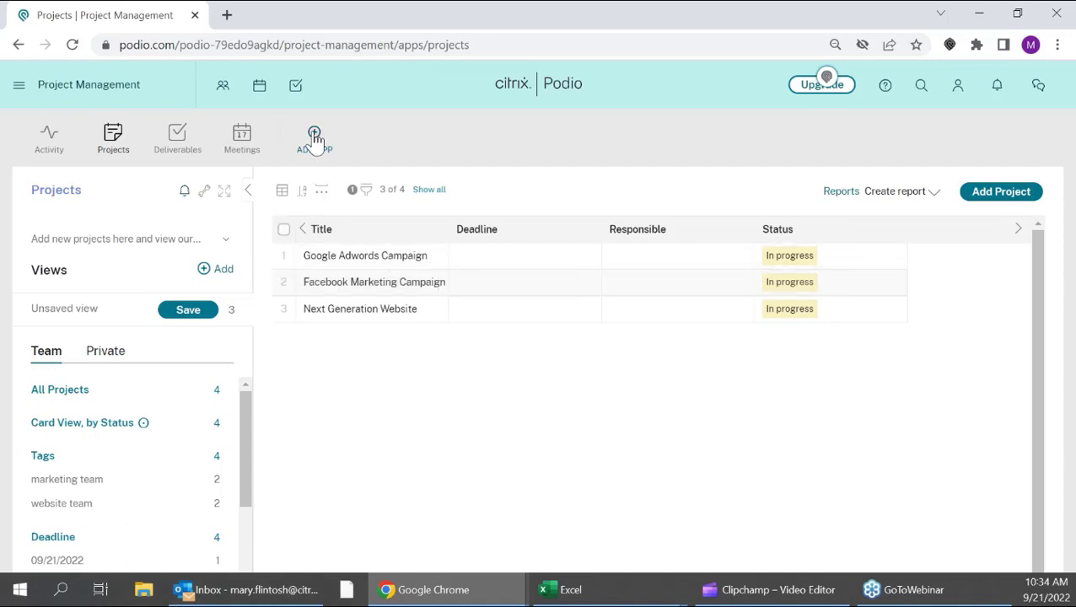
Step: Go to the activity stream, close the co-worker invite without inviting anyone, then open the Projects list
left_click(35, 149)
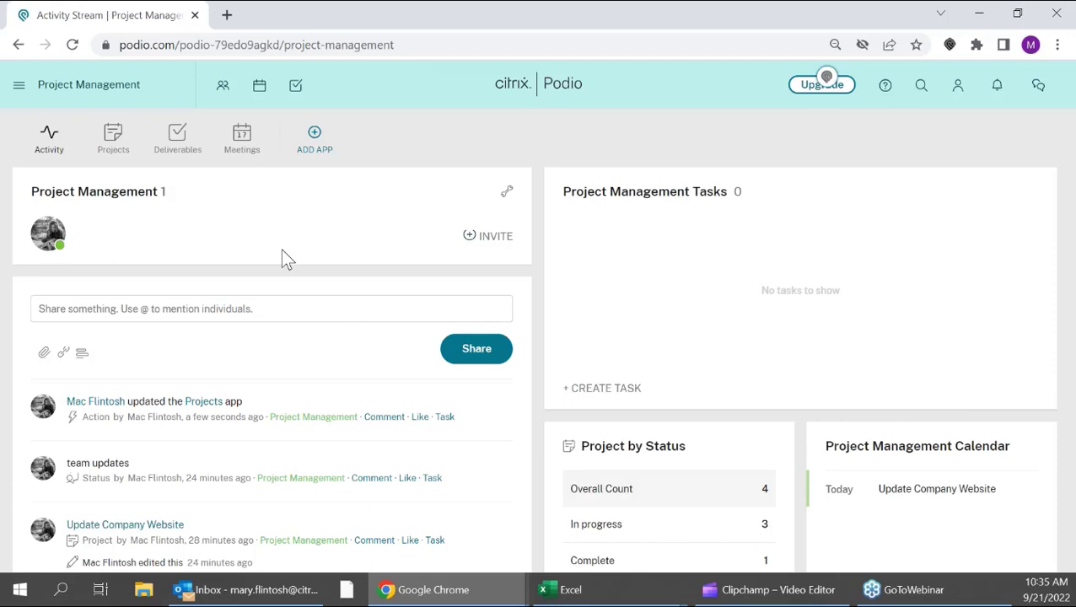
right_click(472, 233)
key("Escape")
left_click(469, 239)
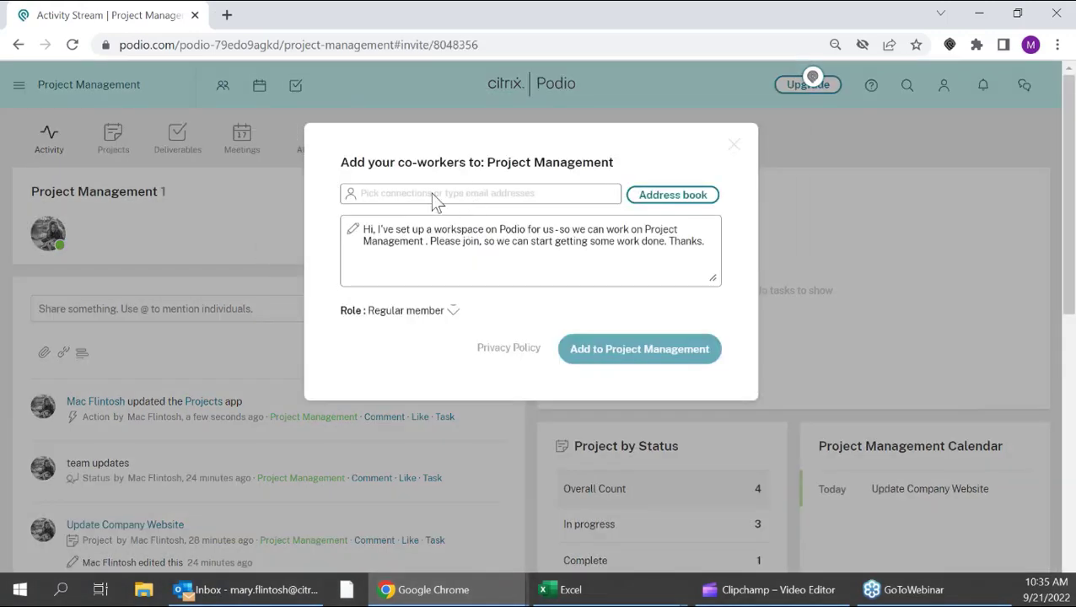
left_click(733, 150)
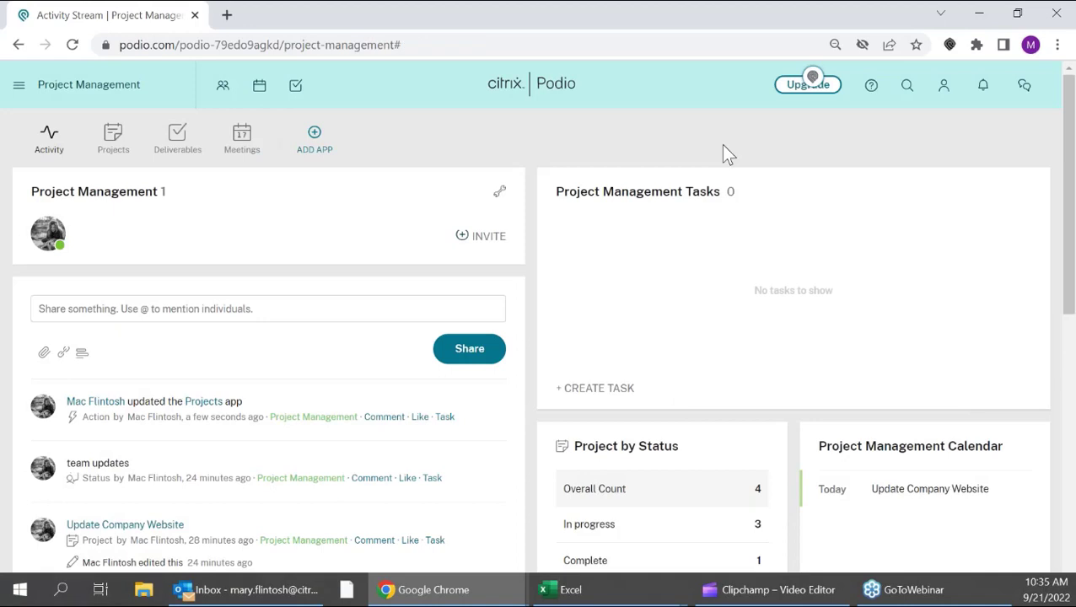
left_click(116, 135)
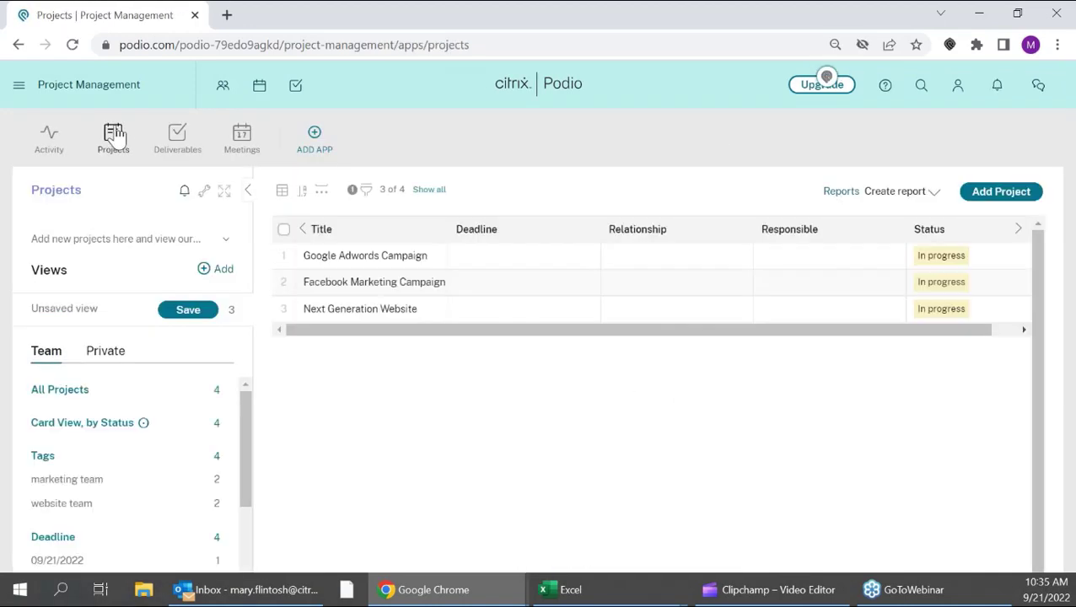
Step: Open the Google Adwords Campaign project, go back through the workspace, and reopen it
left_click(435, 266)
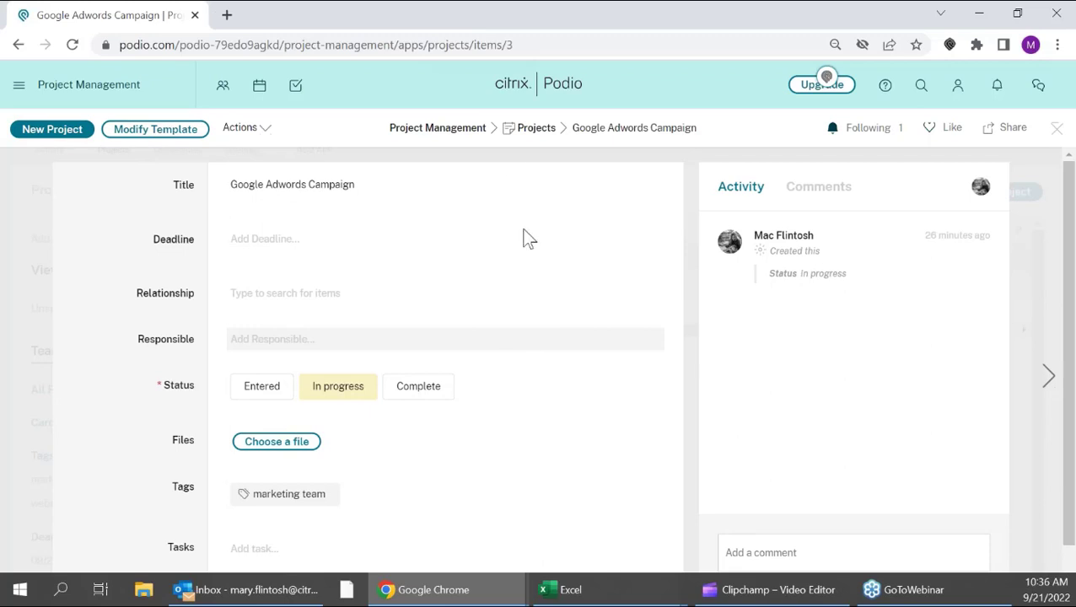
left_click(443, 136)
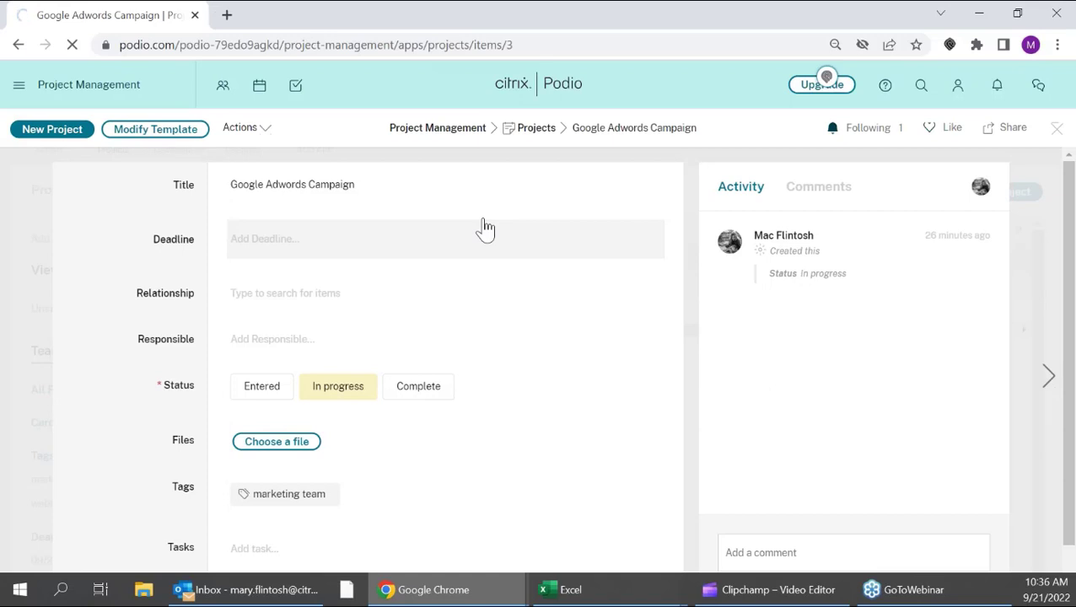
scroll(166, 272, "down", 1)
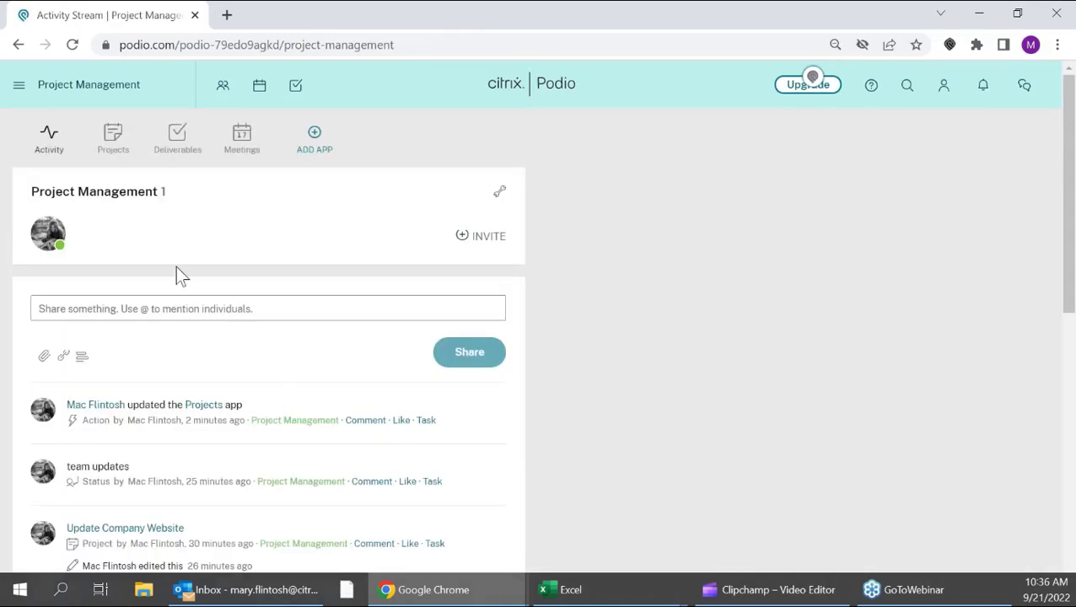
left_click(202, 407)
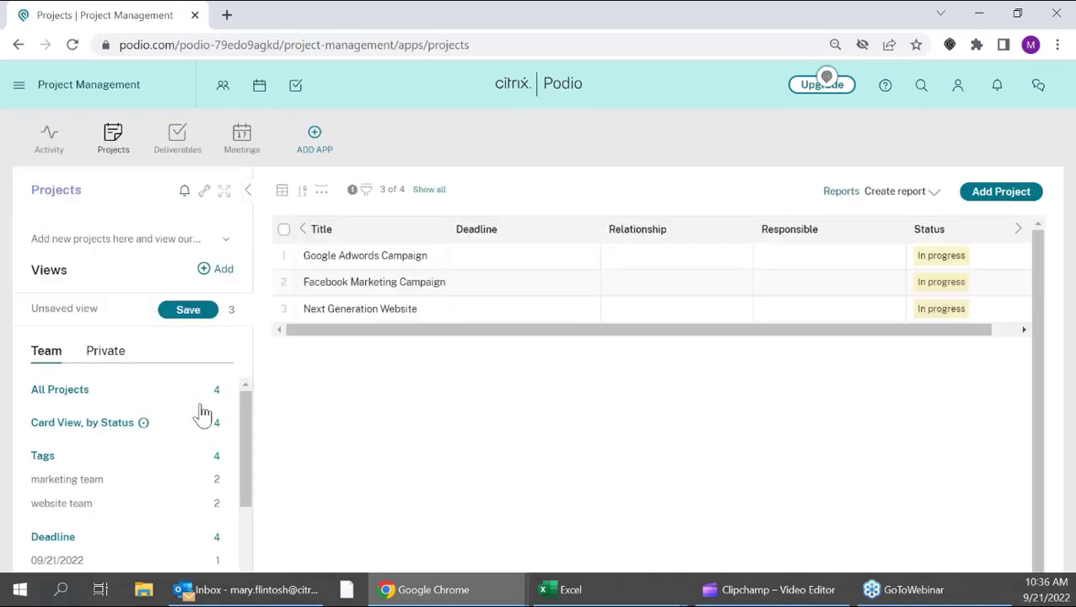
left_click(413, 264)
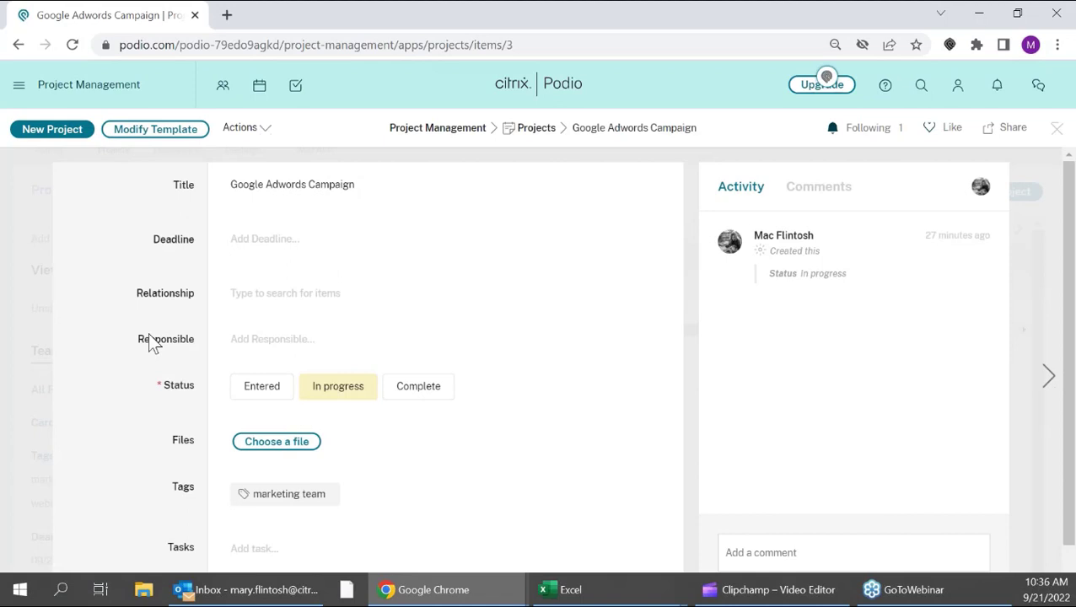
scroll(151, 346, "down", 1)
Step: Cancel attaching a file from online services, then return to the Project Management workspace
left_click(270, 396)
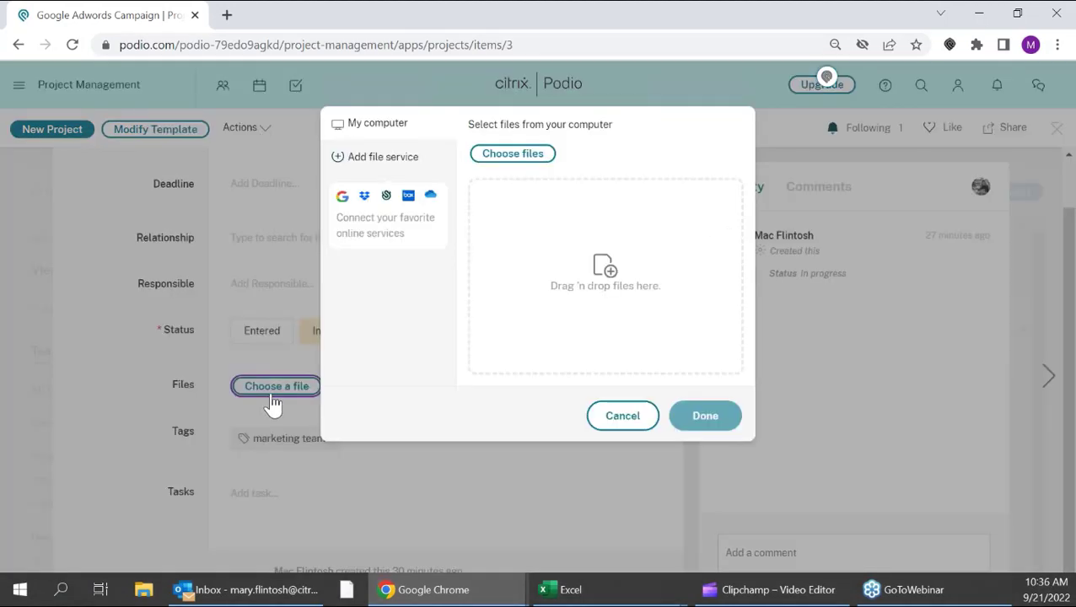
left_click(396, 168)
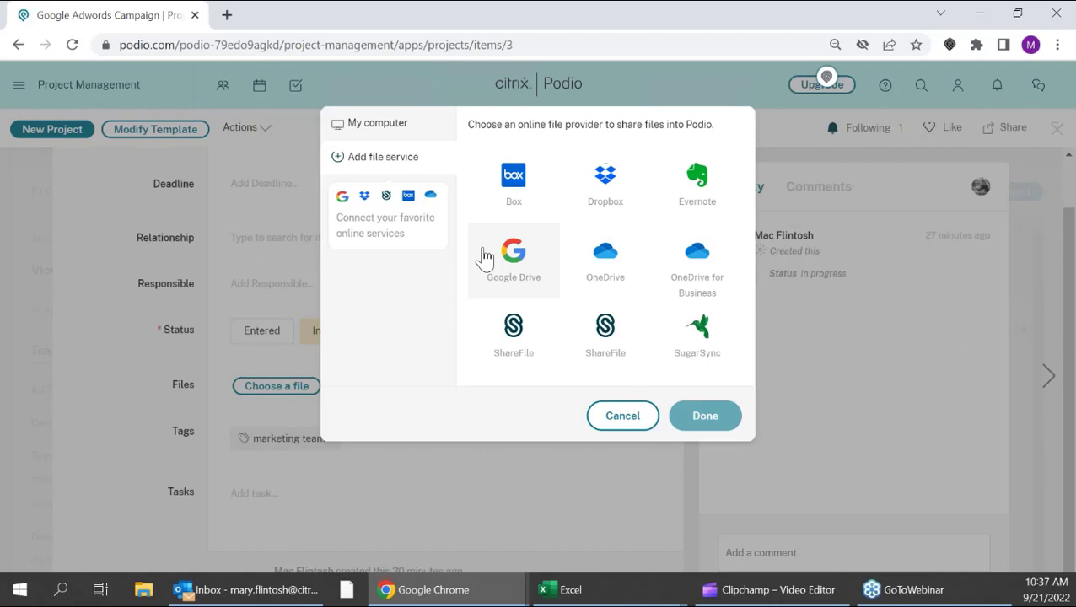
left_click(628, 419)
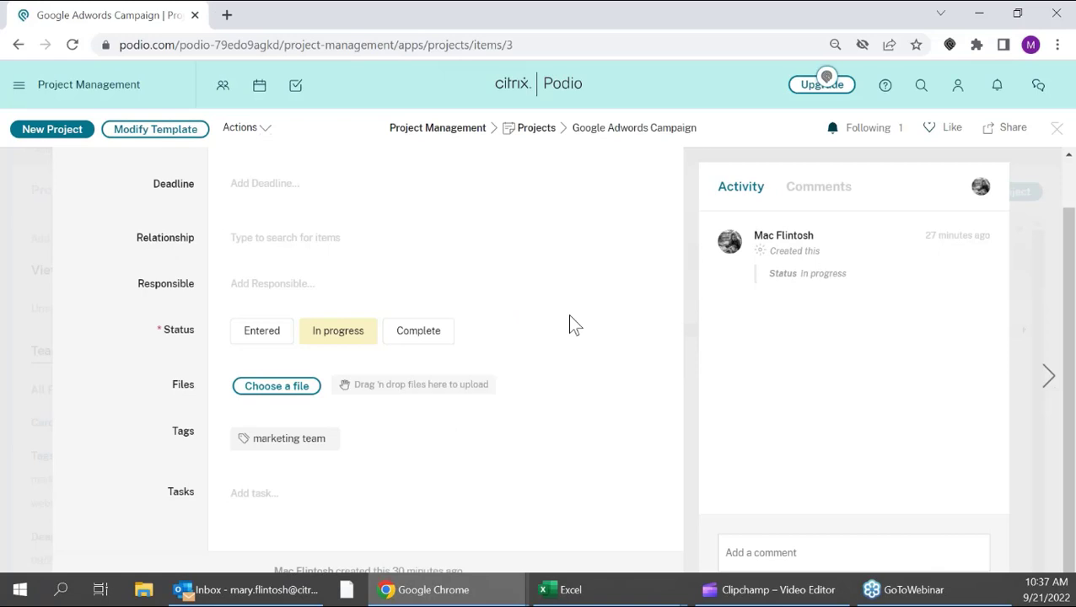
left_click(449, 131)
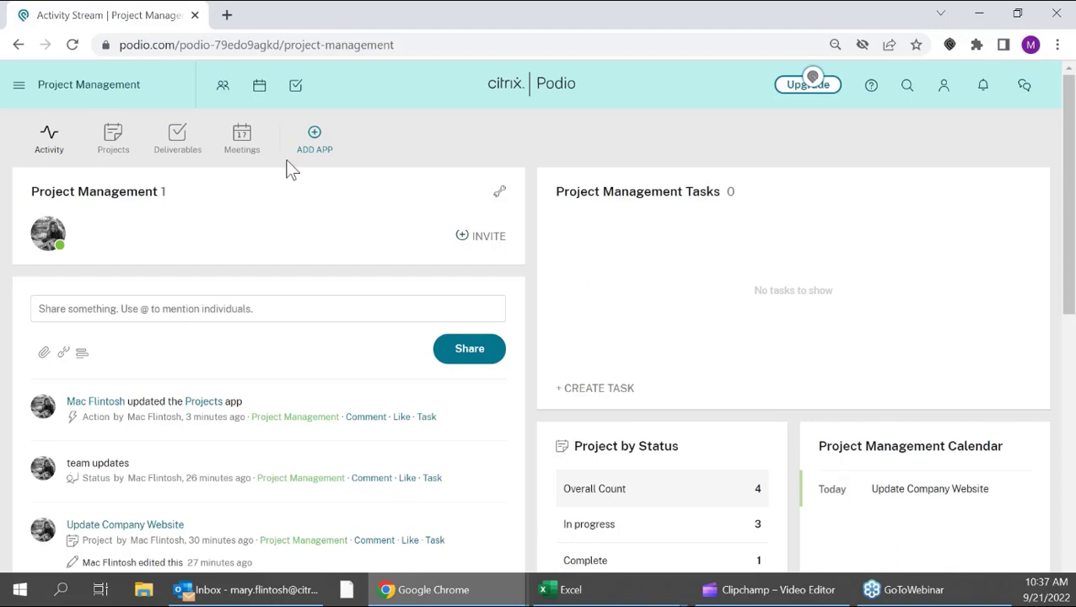
Step: Choose 'Go to the App Market' from the ADD APP dialog
right_click(323, 142)
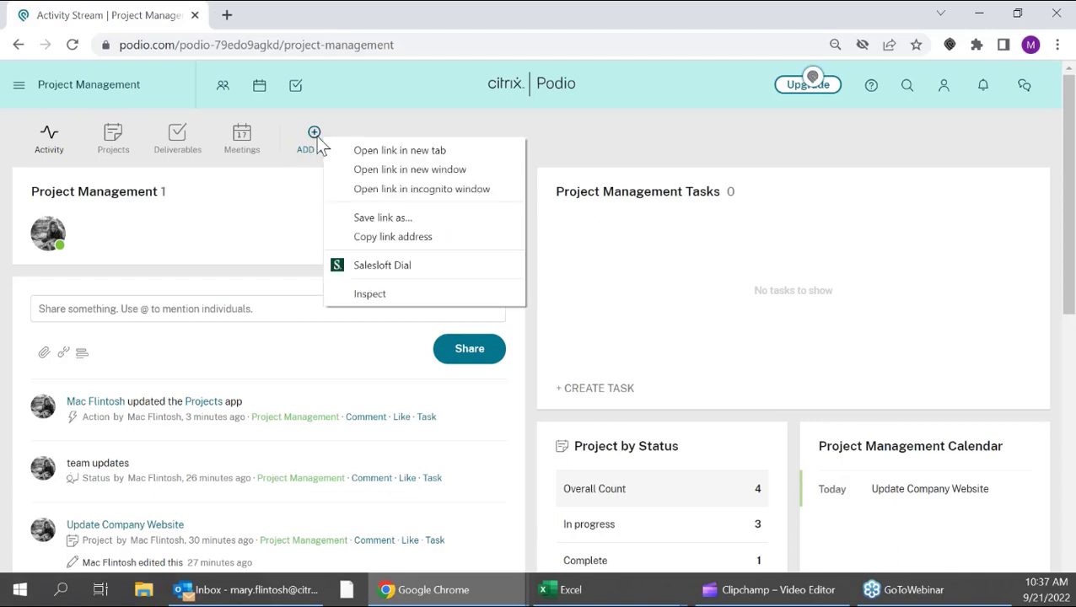
left_click(315, 136)
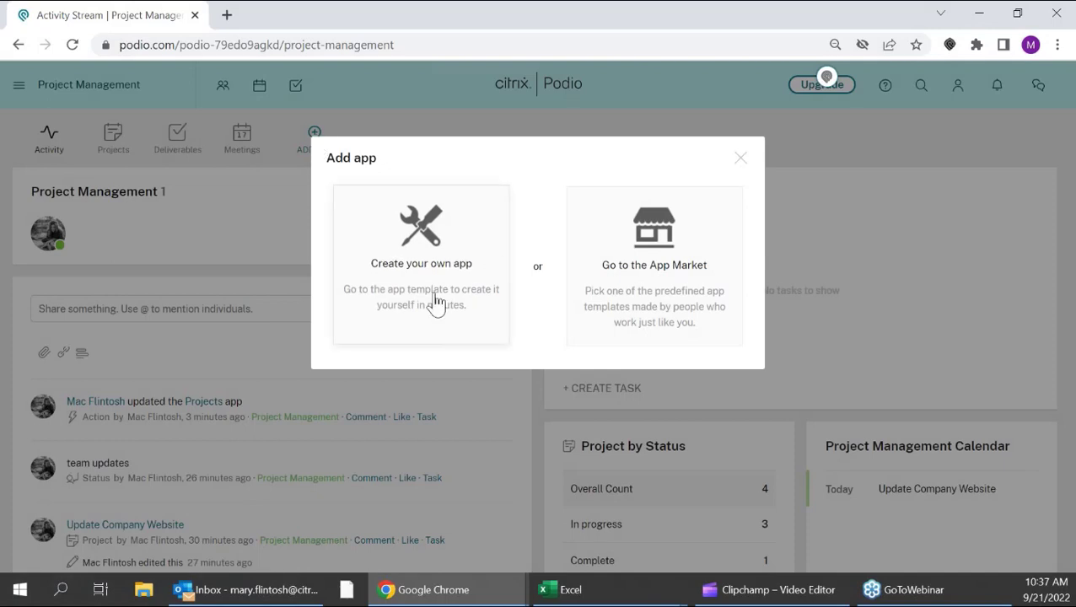
right_click(654, 281)
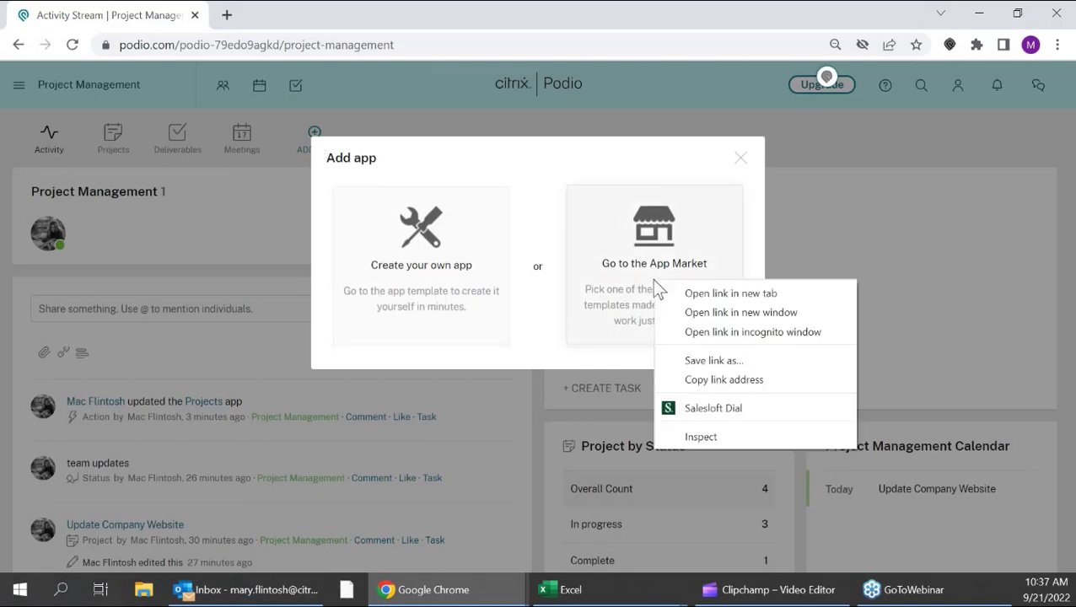
left_click(633, 238)
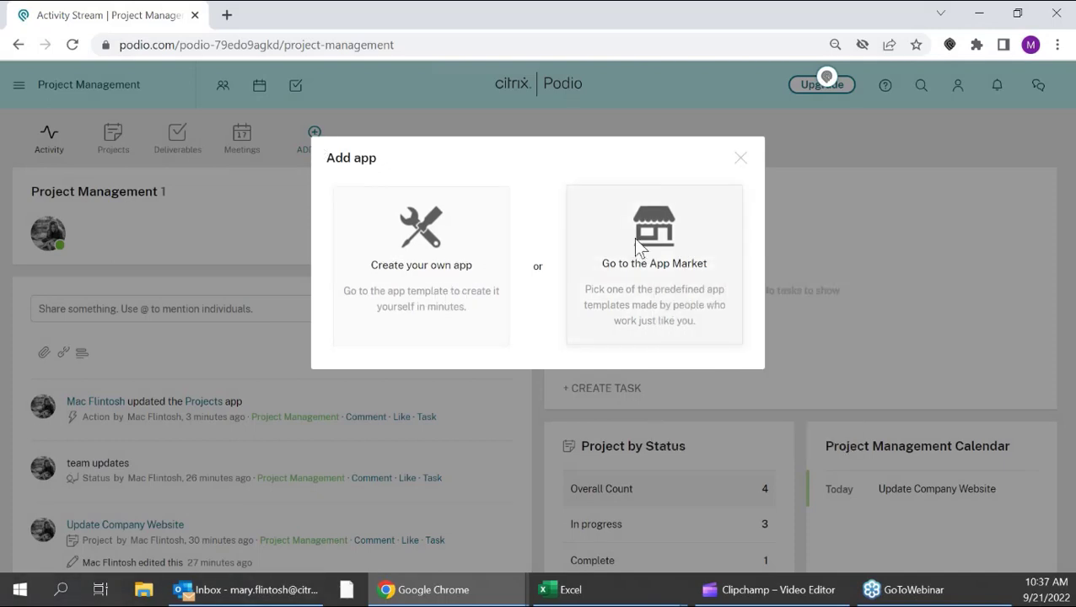
left_click(633, 238)
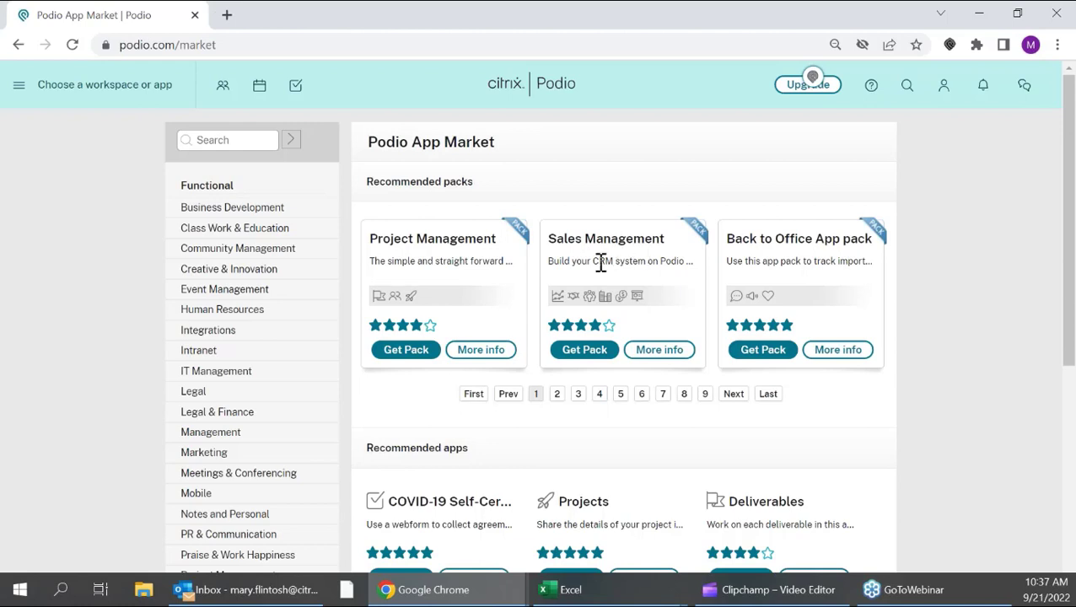
Step: Search the App Market for 'client', install Leads & Clients into Webinar Test, and open it
left_click(250, 139)
type("client")
key("Return")
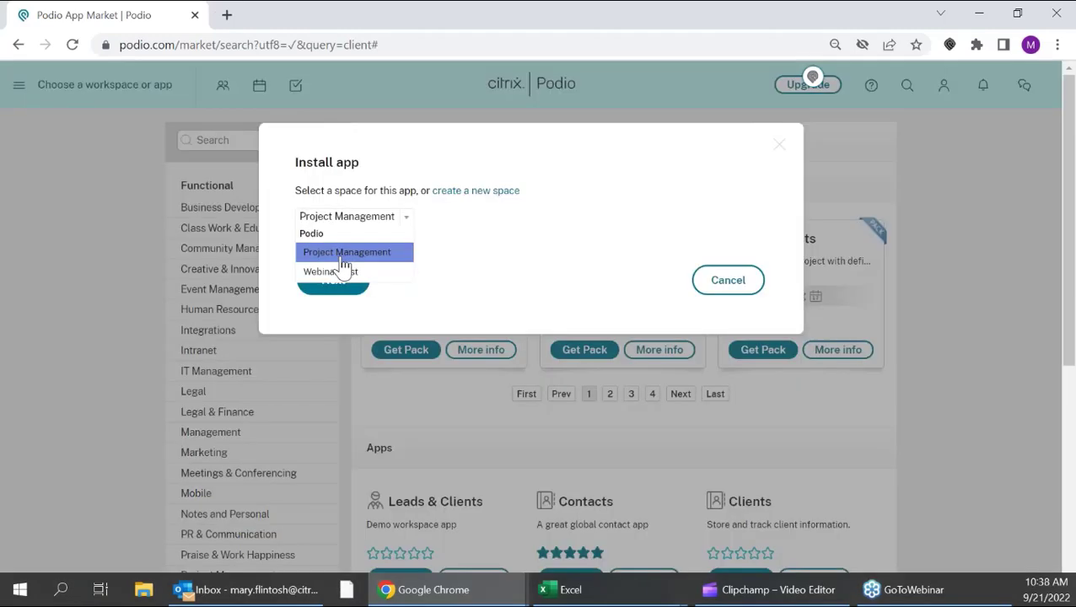
left_click(331, 272)
left_click(336, 289)
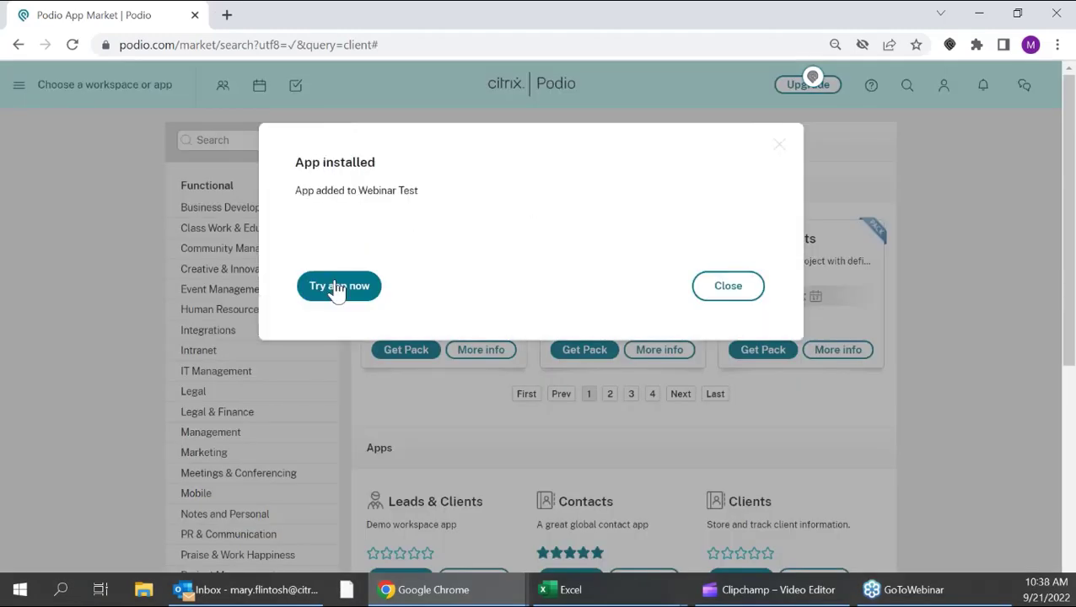
left_click(329, 302)
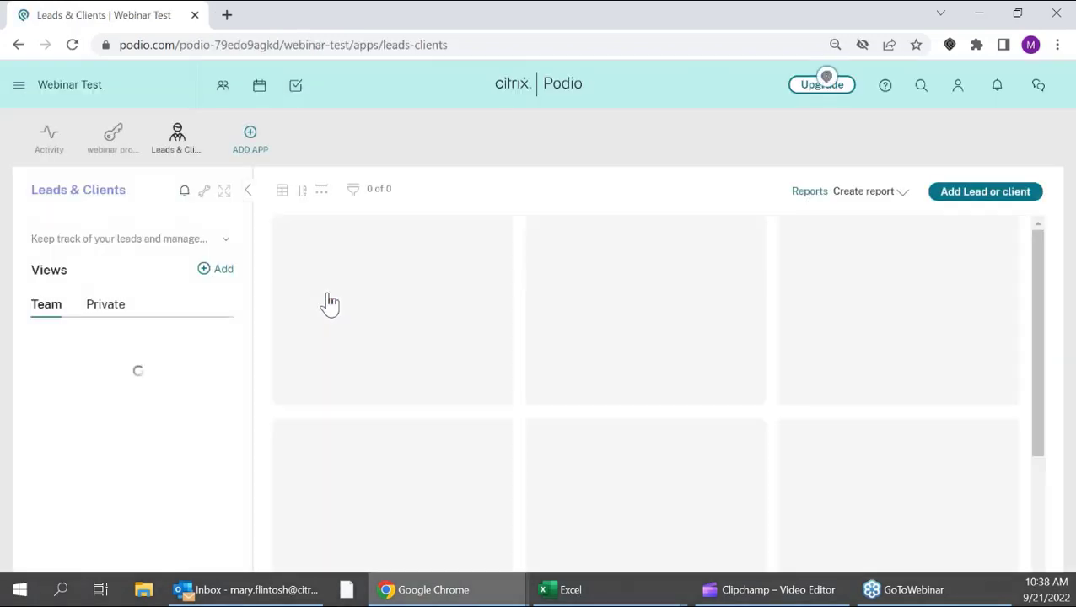
left_click(976, 201)
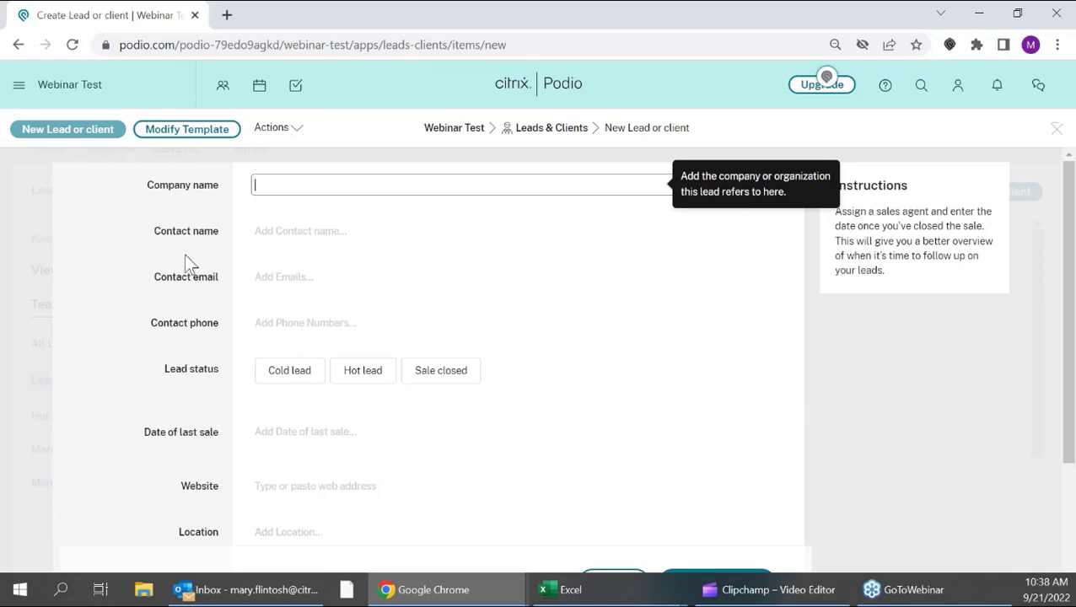
left_click(271, 241)
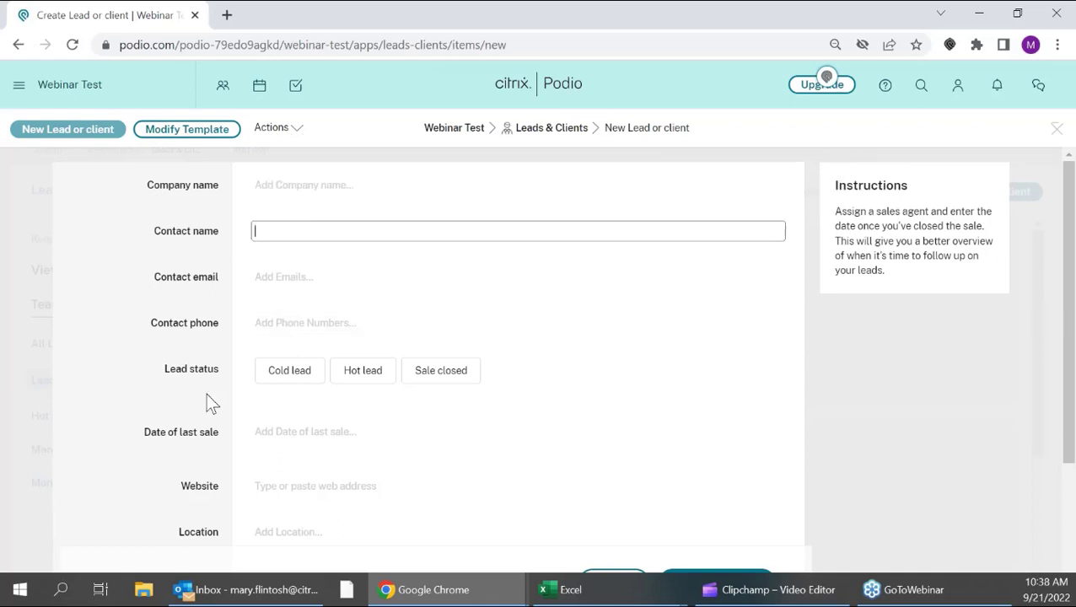
scroll(206, 393, "down", 1)
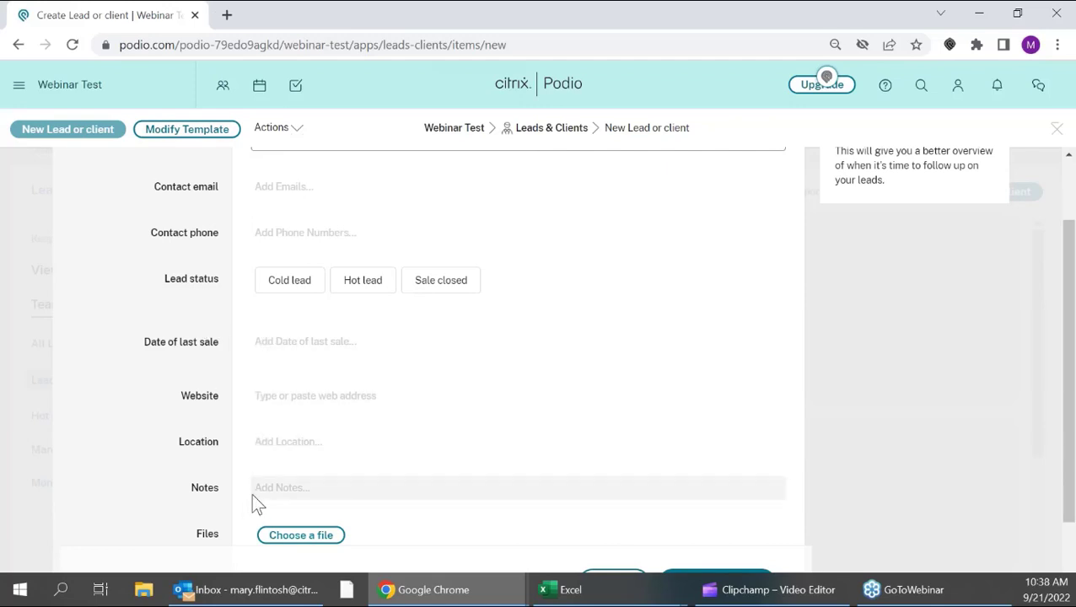
scroll(255, 504, "down", 2)
scroll(329, 438, "up", 4)
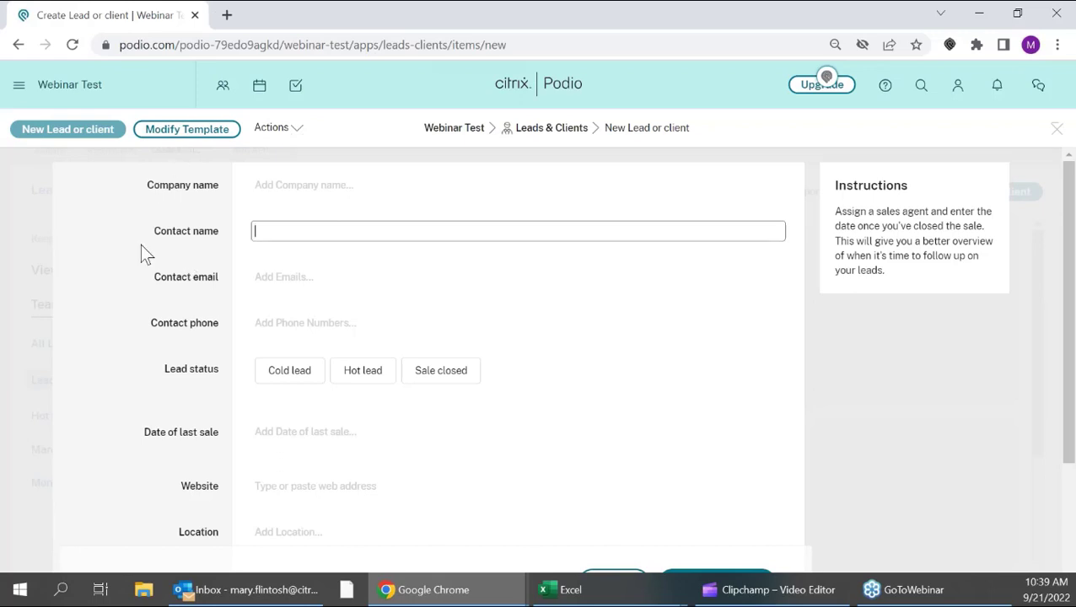
left_click(521, 136)
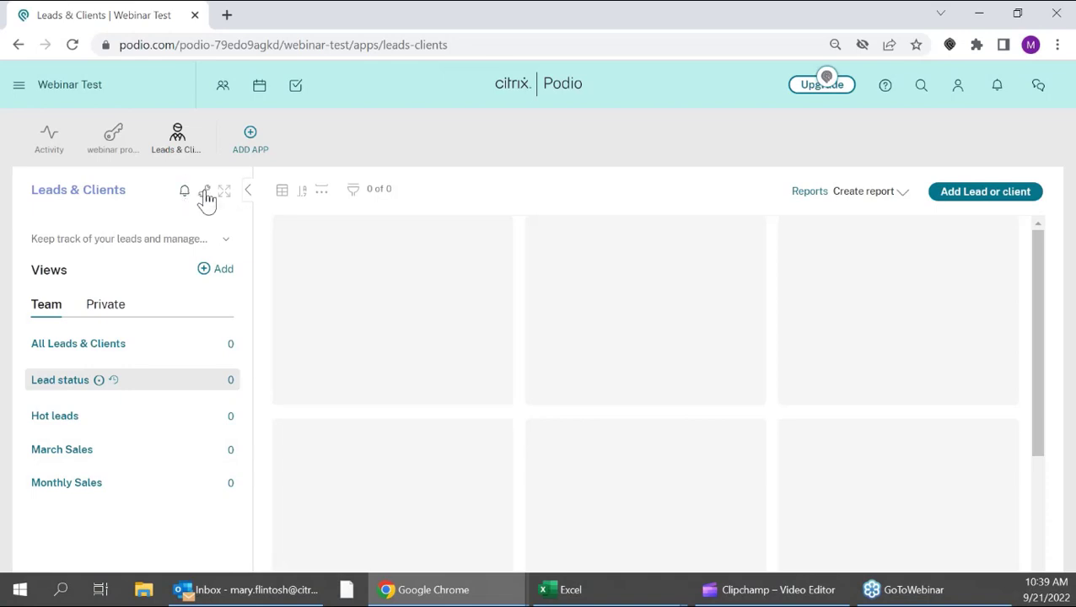
left_click(206, 193)
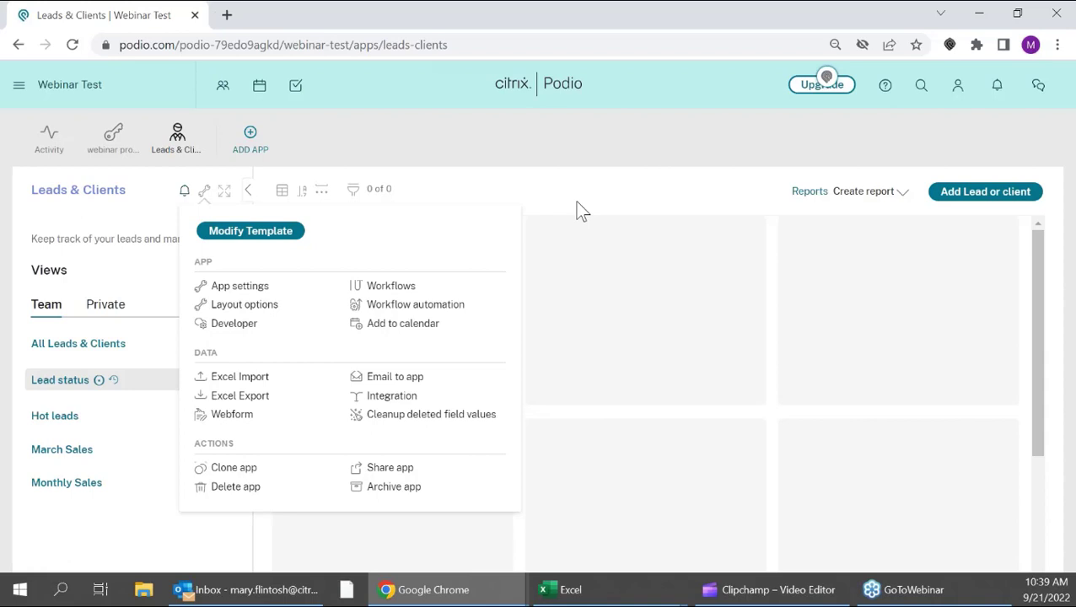
left_click(578, 210)
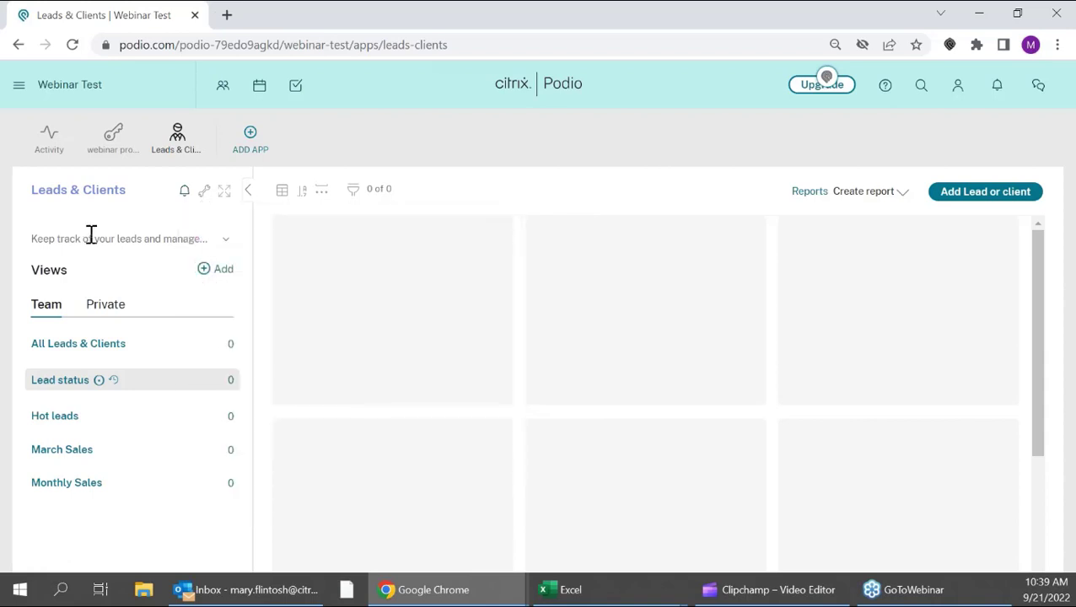
left_click(52, 137)
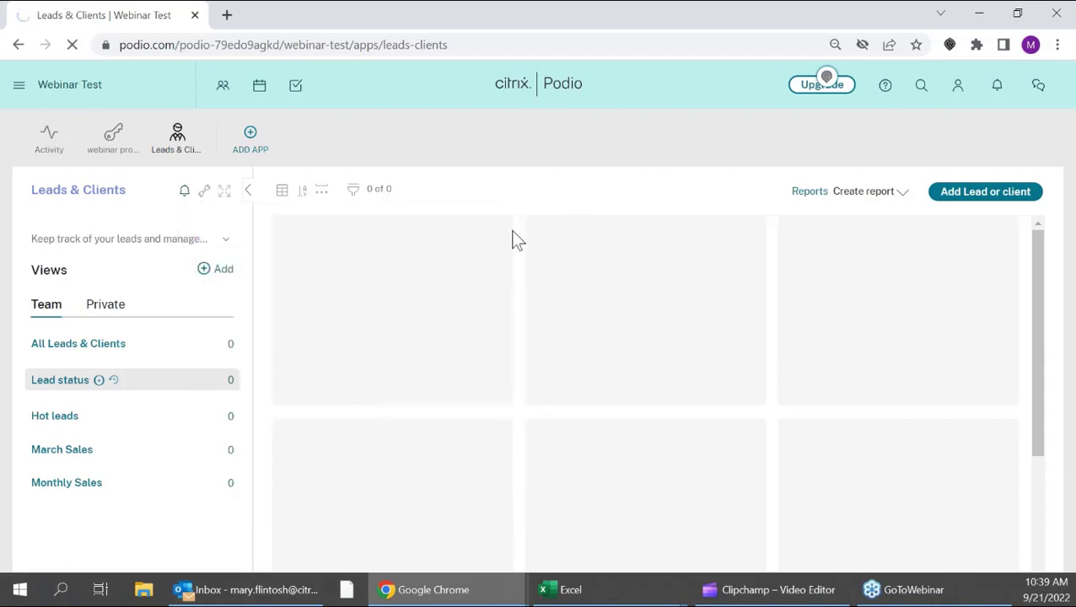